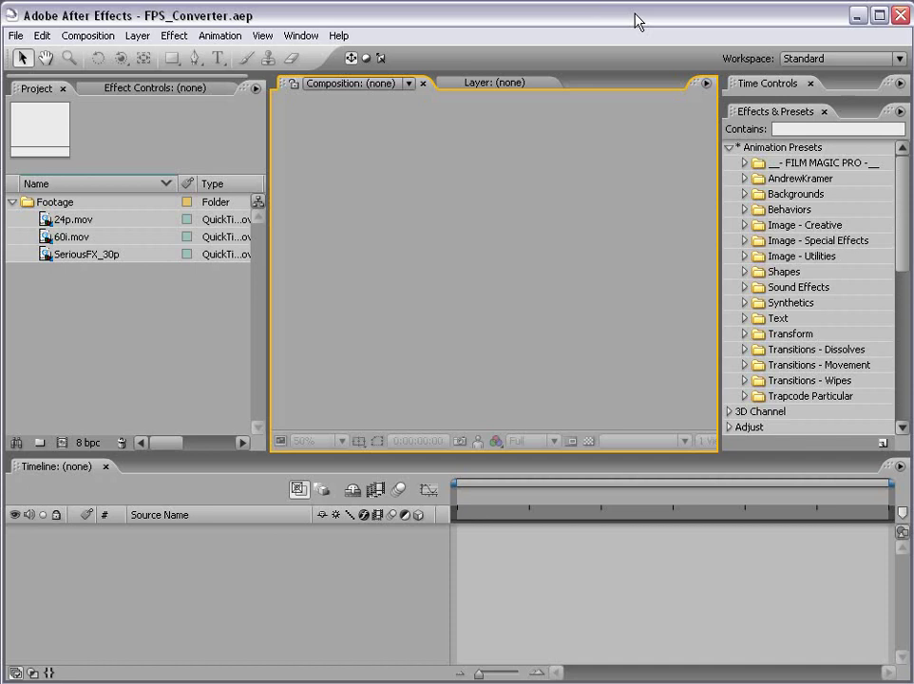
Check the frame rates of the 24p.mov, 60i.mov and SeriousFX_30p clips in the Footage folder.
left_click_drag(122, 318, 104, 305)
left_click(76, 221)
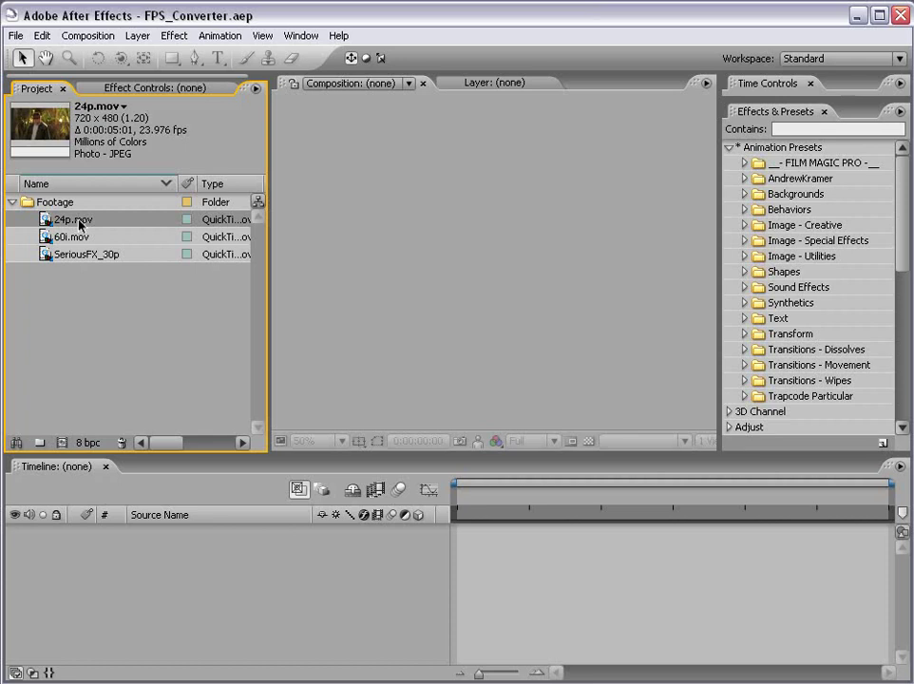
left_click(71, 241)
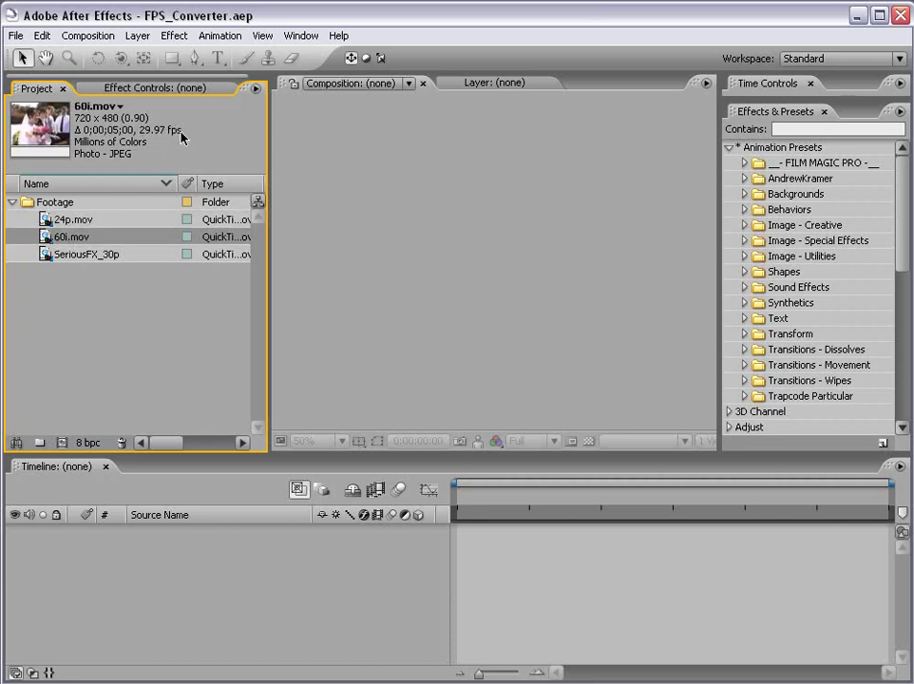
left_click(74, 255, "shift")
left_click(73, 254)
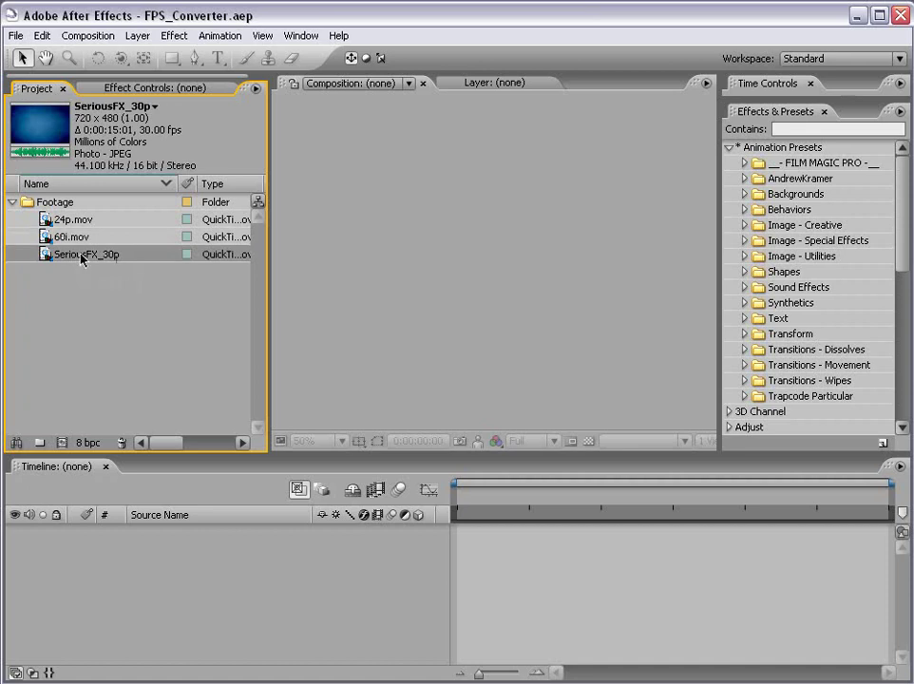
left_click(156, 322)
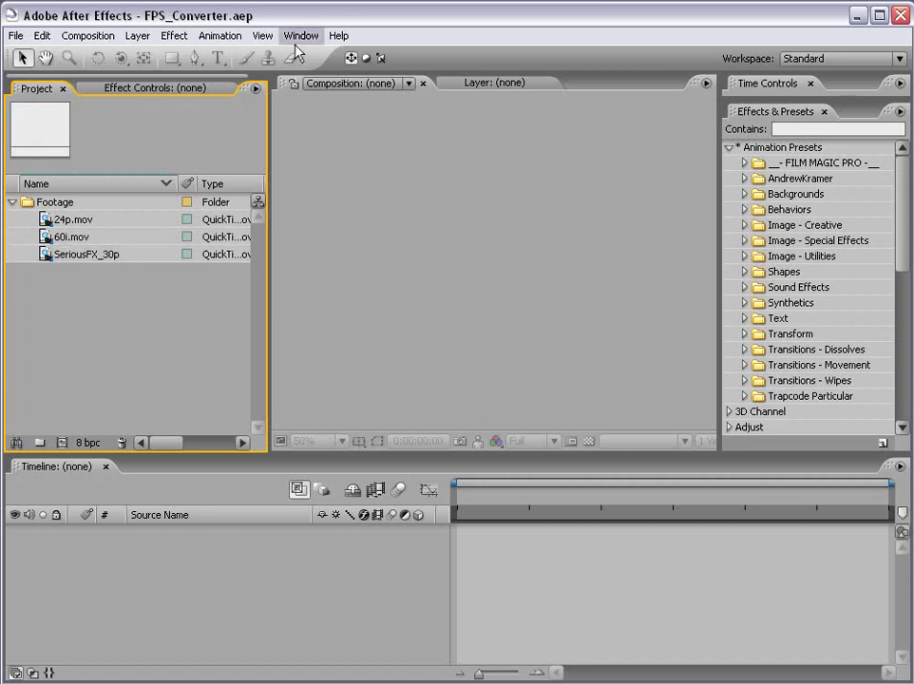
Switch to Firefox, read the Wikipedia section on frame rates in film and television, and return to After Effects.
key("alt+Tab")
left_click_drag(291, 68, 256, 37)
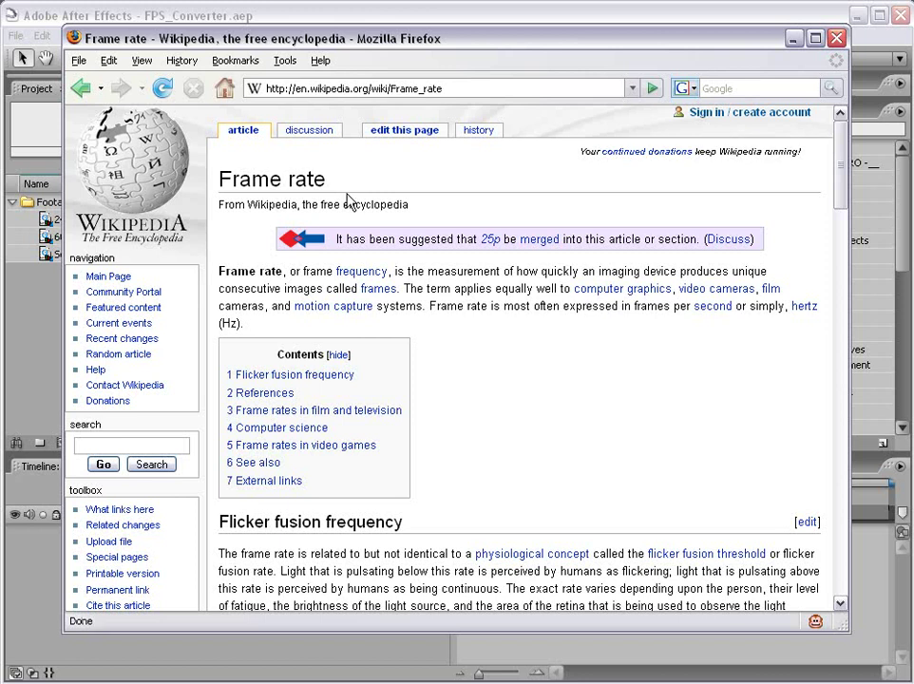
scroll(285, 223, "down", 15)
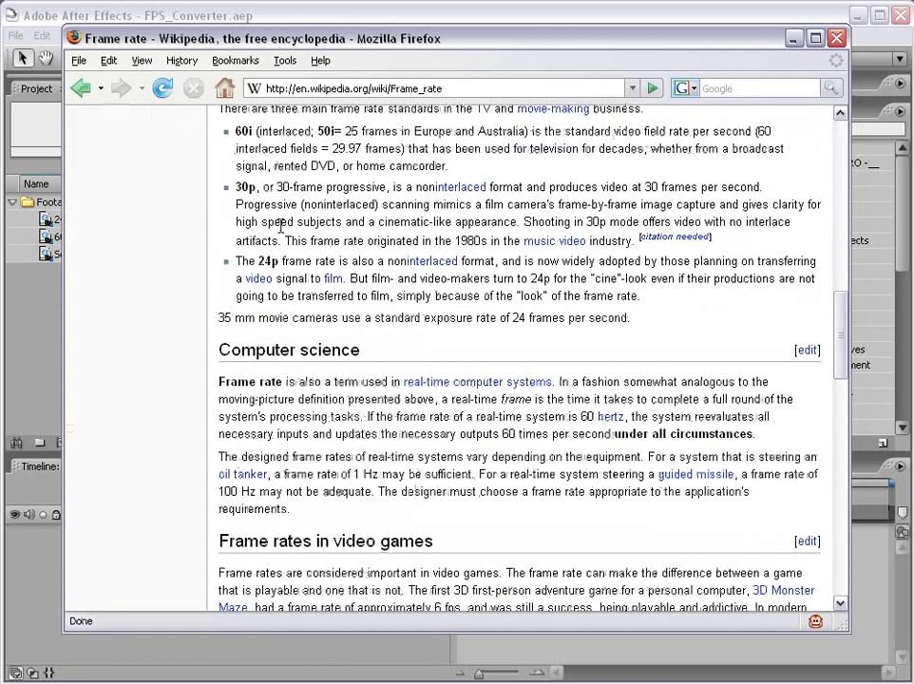
scroll(281, 228, "up", 1)
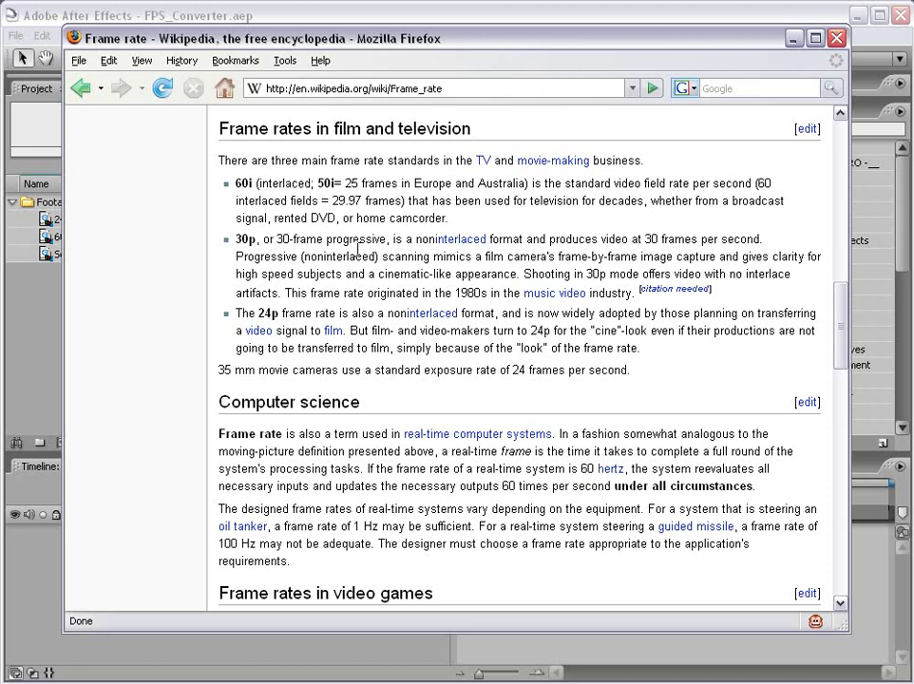
left_click(141, 14)
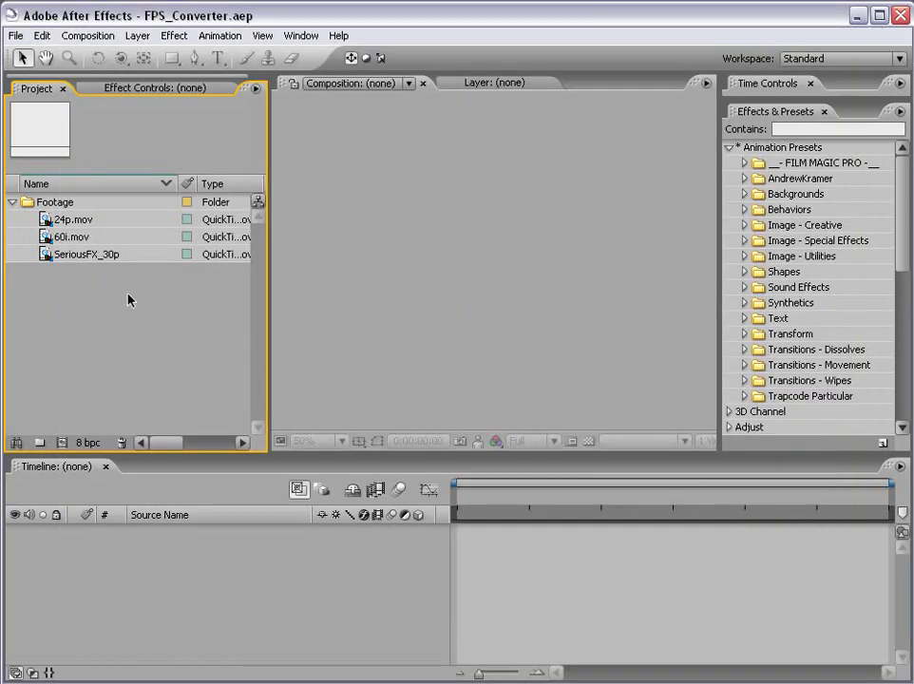
Play the 60i.mov source clip in its own viewer and scrub through it to examine the interlacing.
double_click(71, 237)
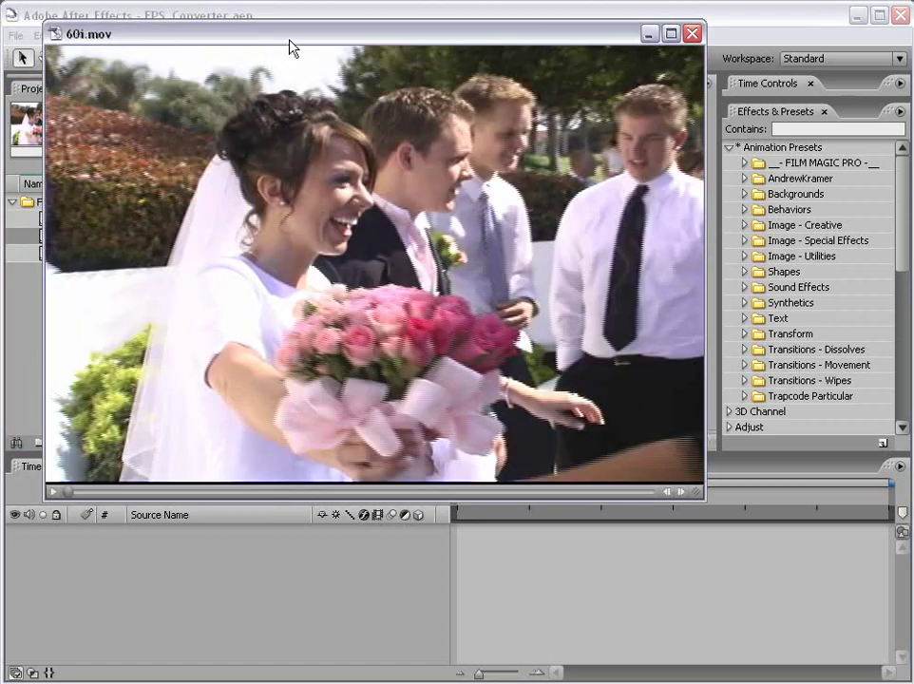
left_click_drag(290, 38, 299, 93)
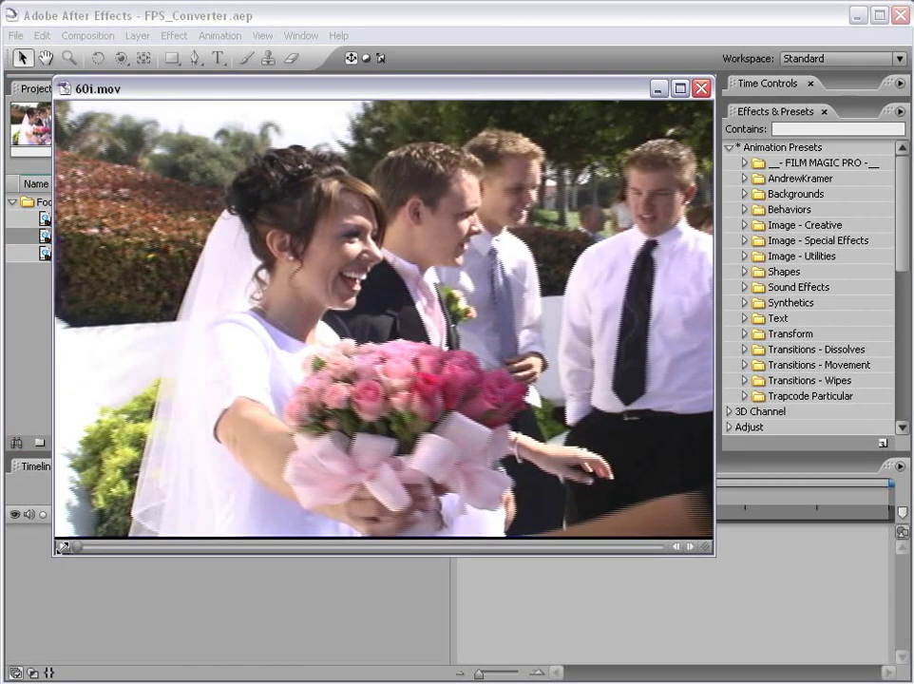
left_click(64, 548)
left_click(64, 547)
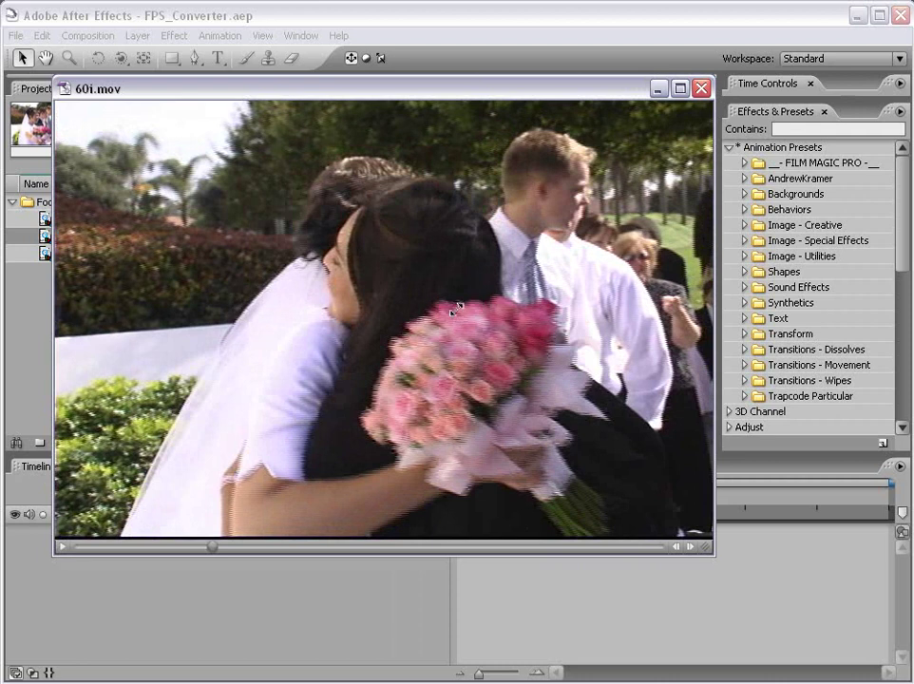
left_click_drag(212, 546, 594, 538)
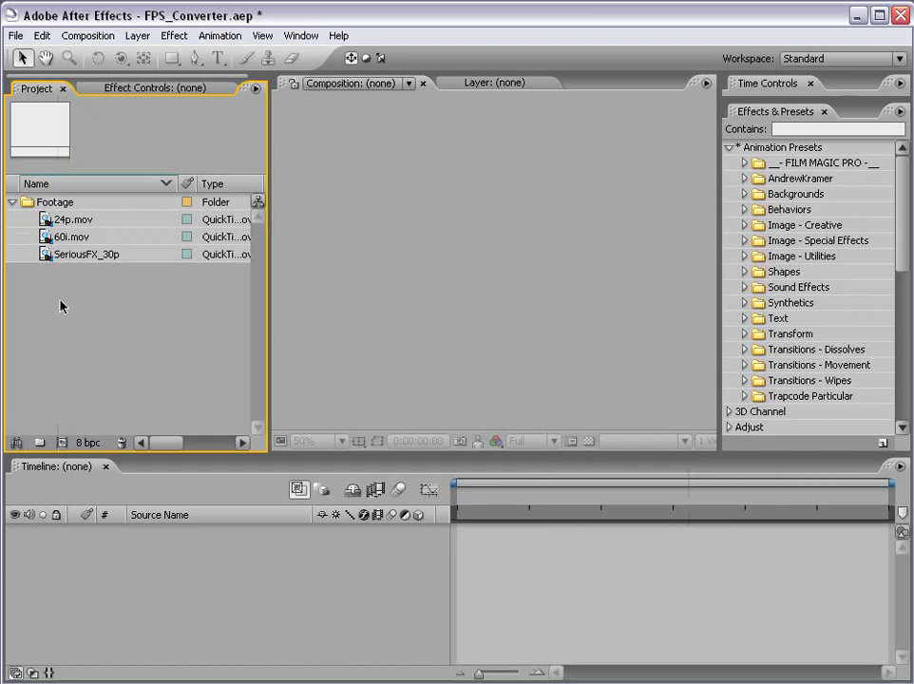
Interpret the 60i.mov footage so that it conforms to 23.976 frames per second.
right_click(64, 237)
mouse_move(121, 276)
left_click(265, 285)
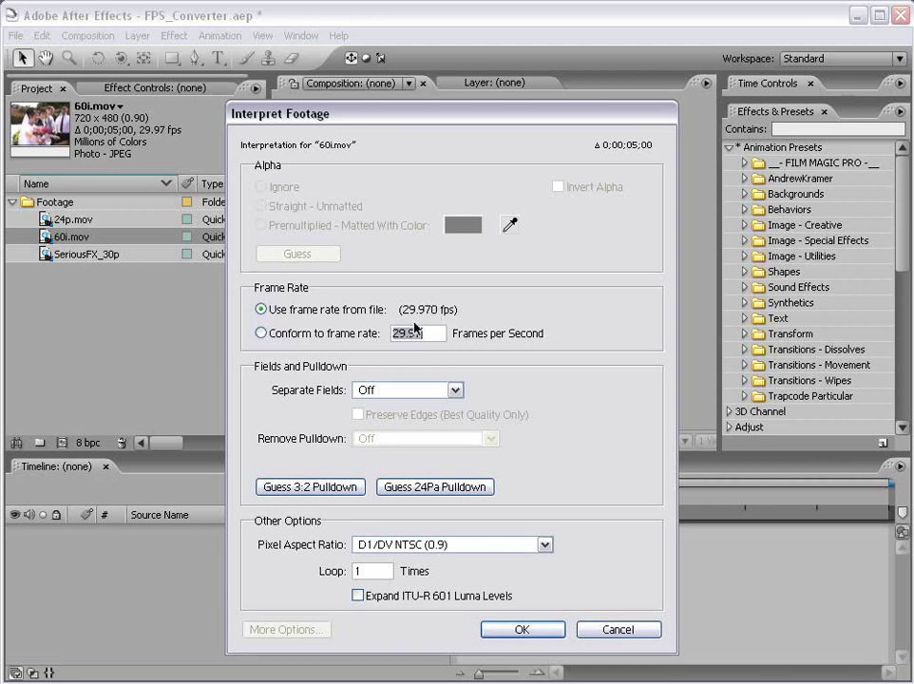
left_click(261, 332)
double_click(433, 333)
type("23.")
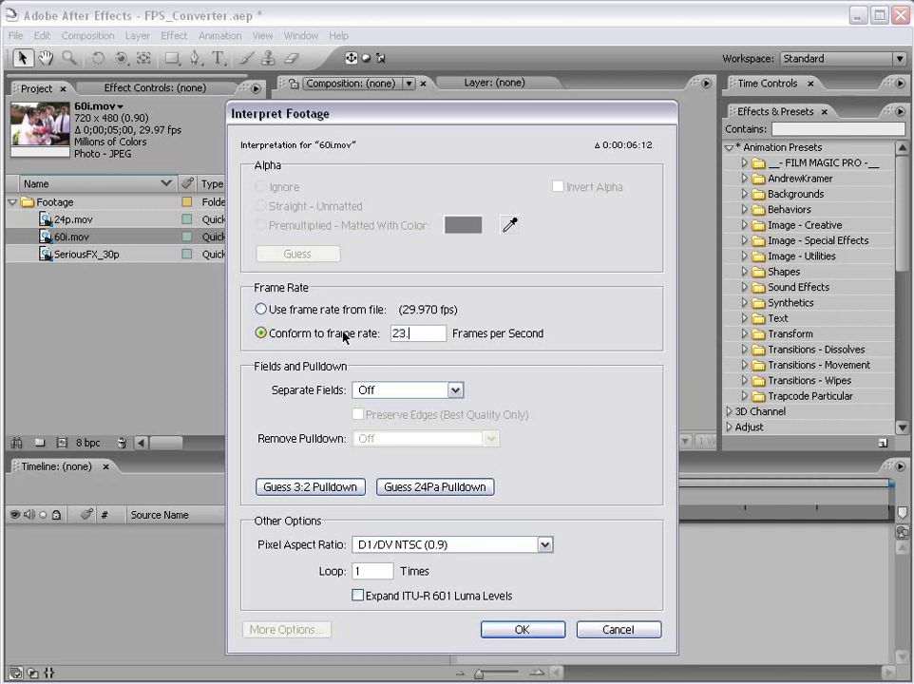
type("976")
Separate the footage's fields as Lower Field First with Preserve Edges enabled, and apply the interpretation.
left_click(367, 391)
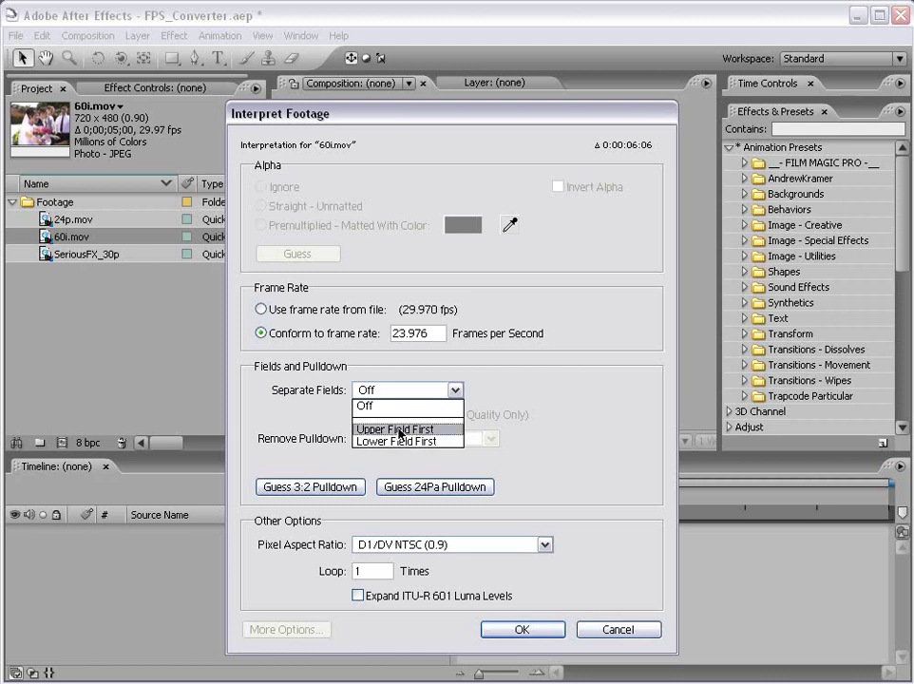
left_click(399, 441)
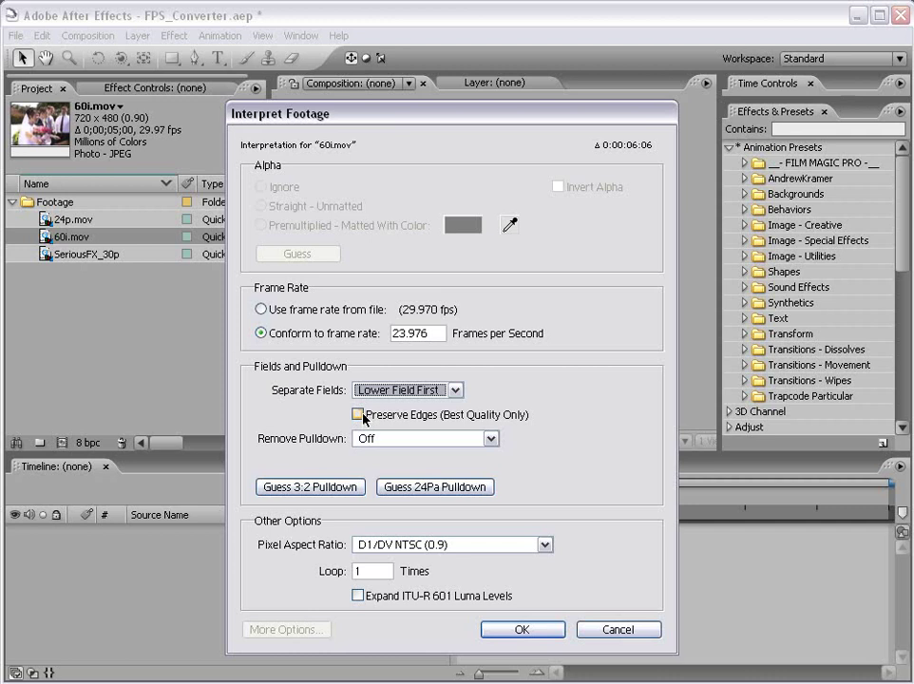
left_click(360, 416)
left_click(359, 416)
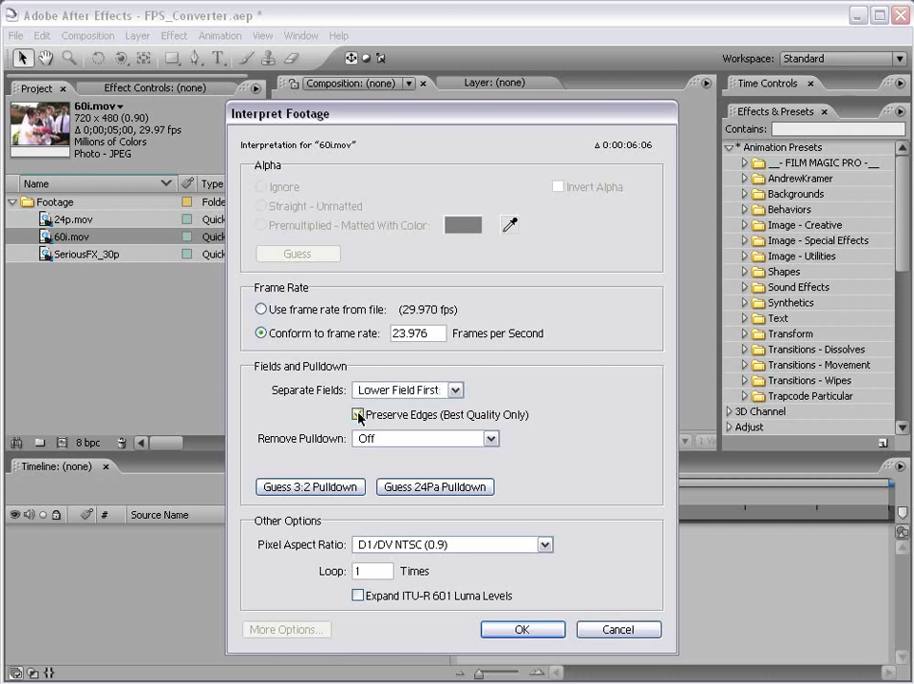
left_click(523, 632)
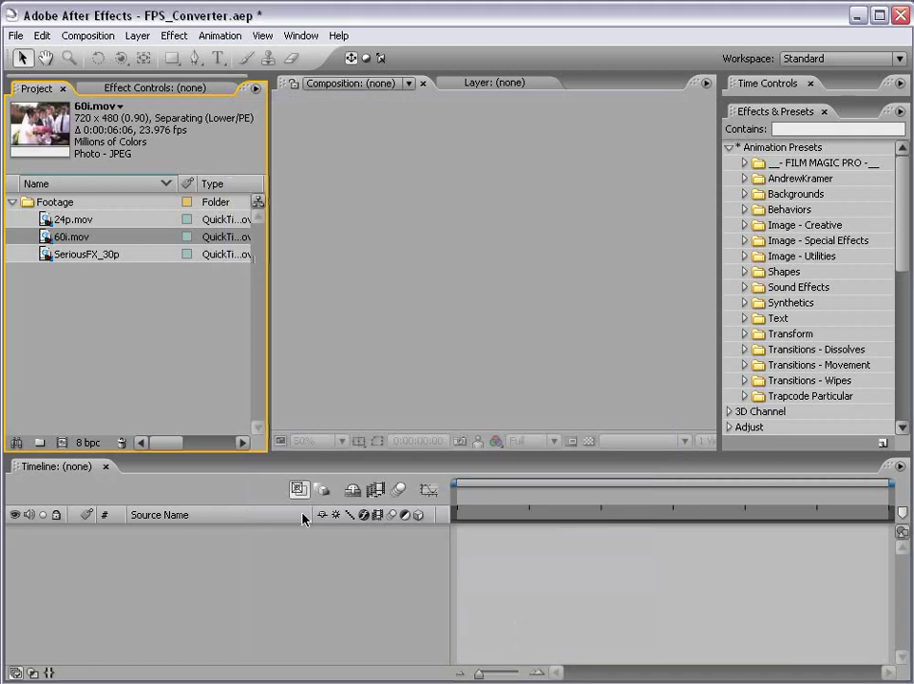
Check the reinterpreted 60i.mov clip's frame rate and create a new composition from the clip.
left_click(211, 348)
left_click(82, 237)
left_click(127, 296)
left_click(63, 239)
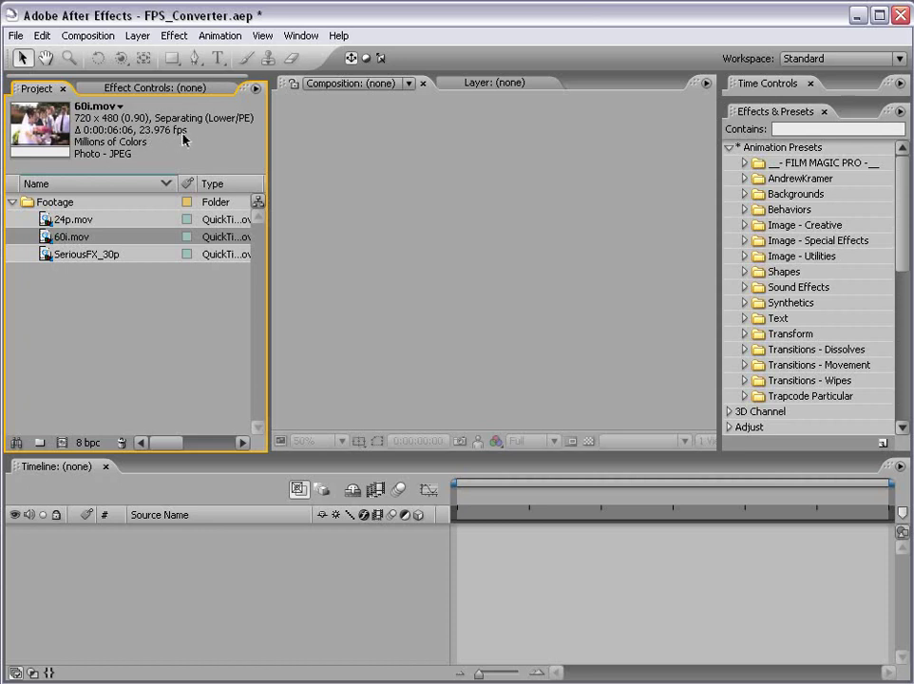
left_click(82, 297)
left_click_drag(46, 240, 65, 447)
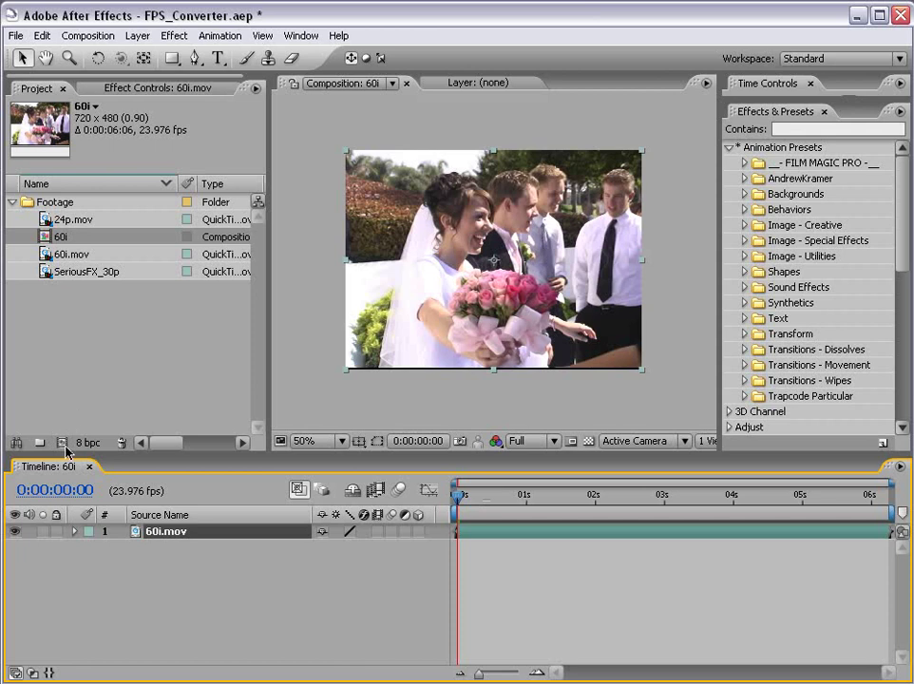
Review the 60i composition's settings and play a RAM preview of the composition.
left_click(87, 35)
left_click(95, 77)
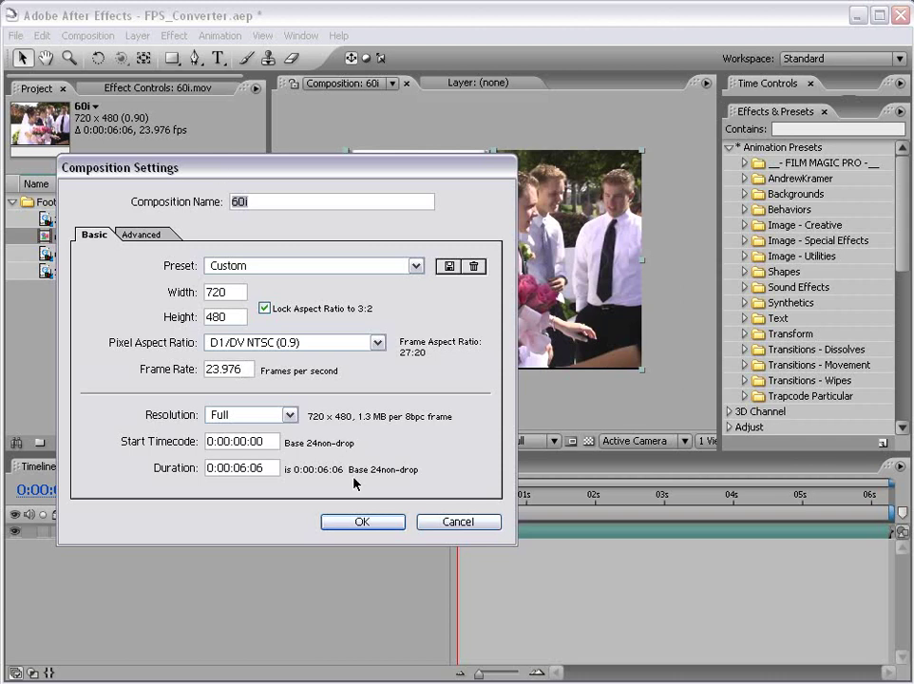
left_click(361, 523)
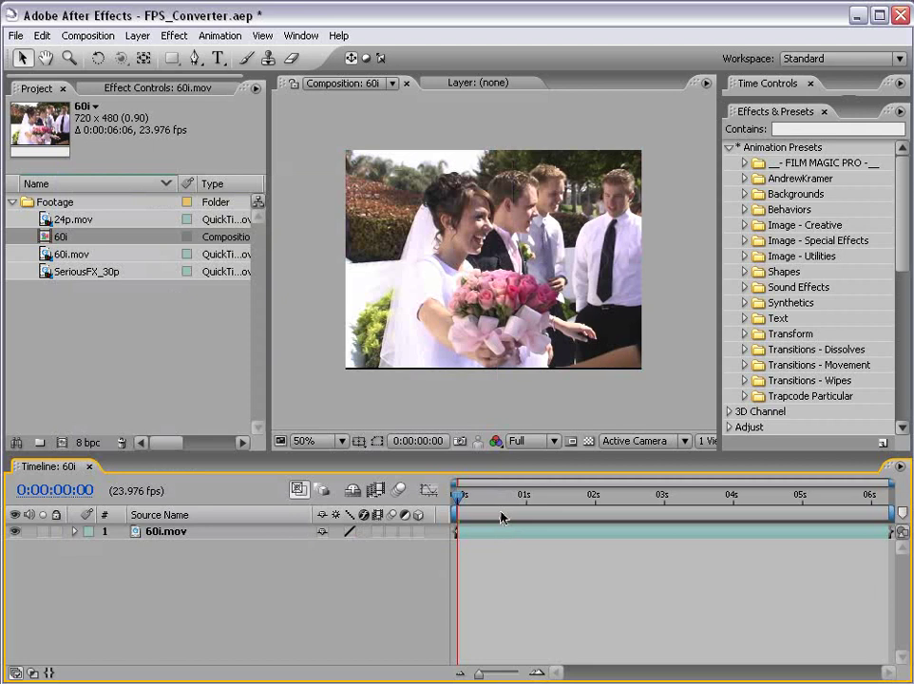
key("KP_0")
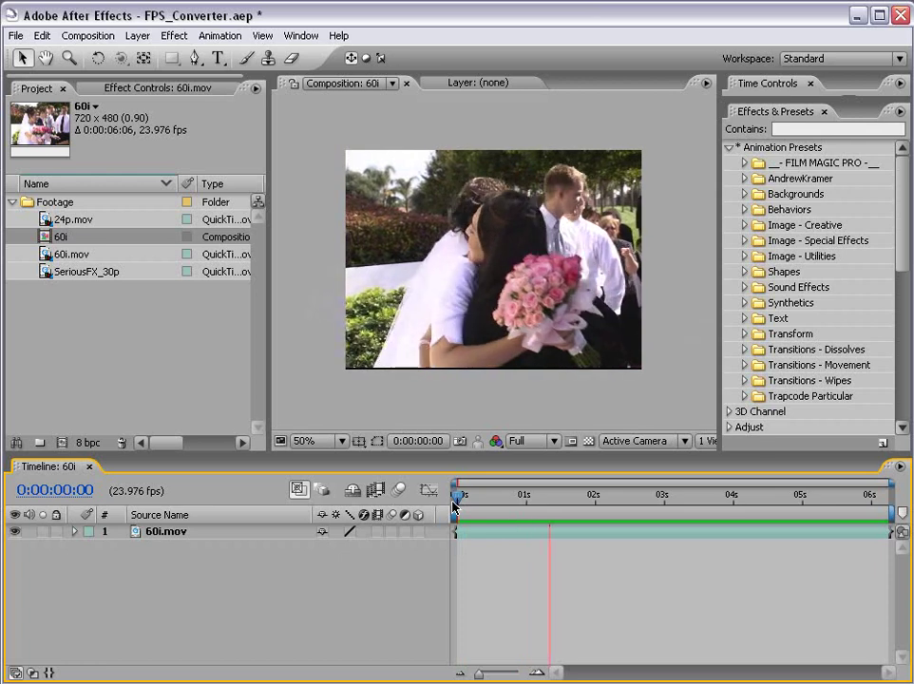
key("space")
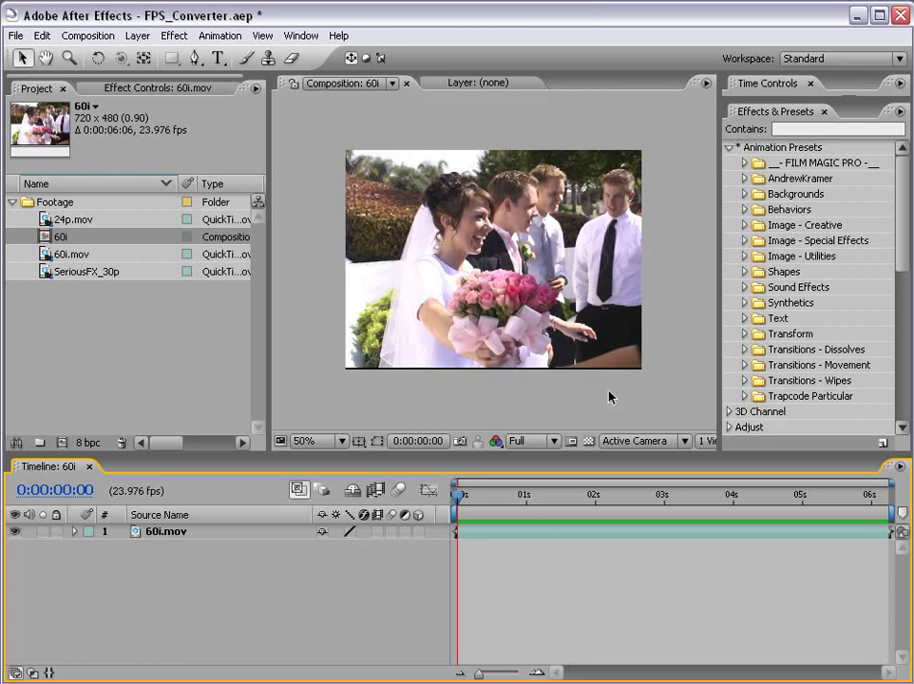
Apply the FPS Converter animation preset to the 60i.mov layer and widen the effect controls area to show the full effect names.
left_click(730, 149)
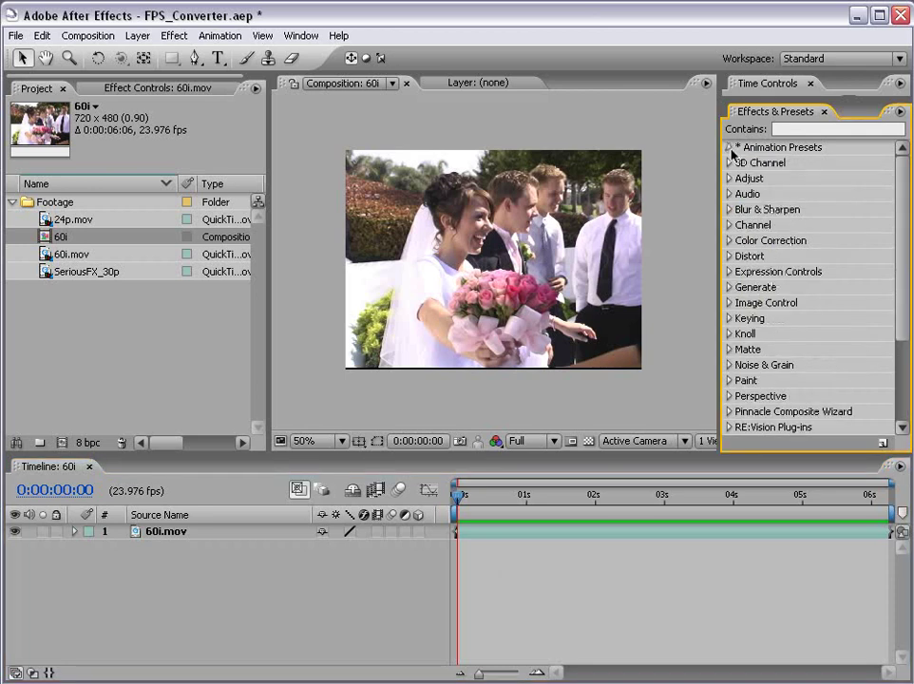
left_click(730, 149)
left_click(744, 180)
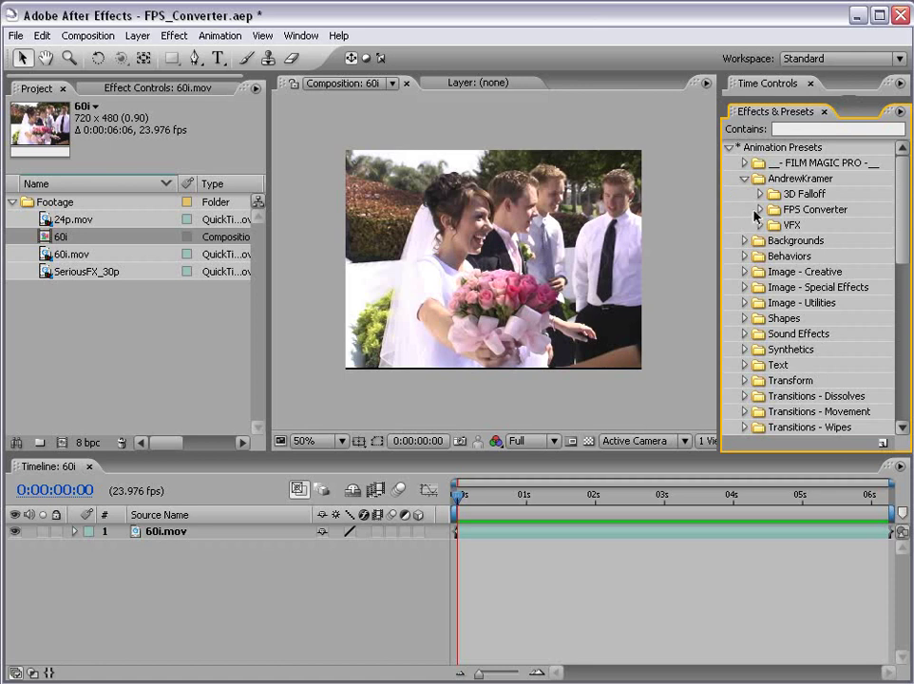
left_click(760, 210)
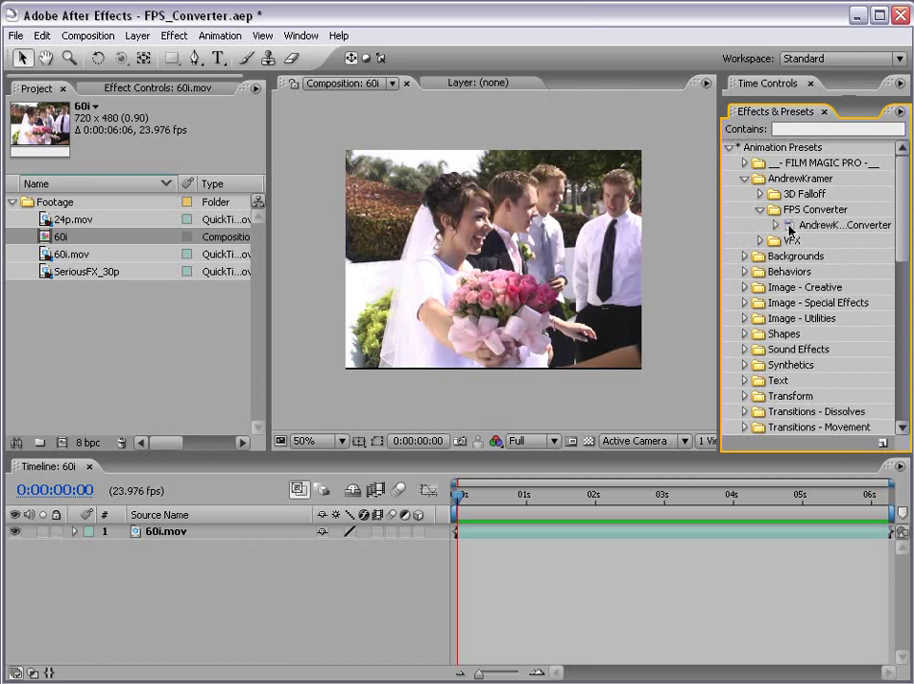
left_click_drag(789, 228, 408, 232)
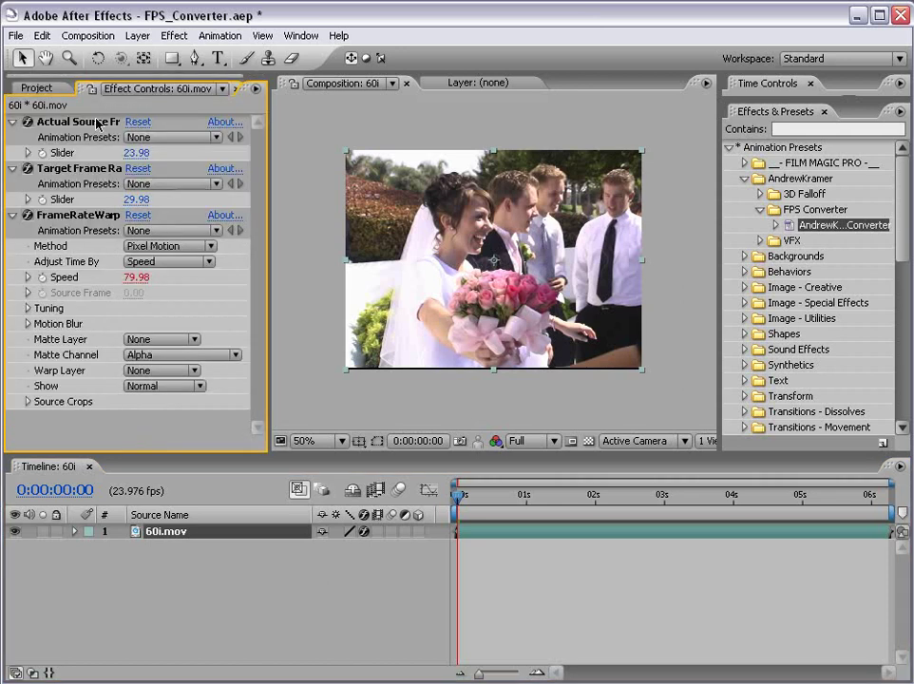
left_click(96, 124)
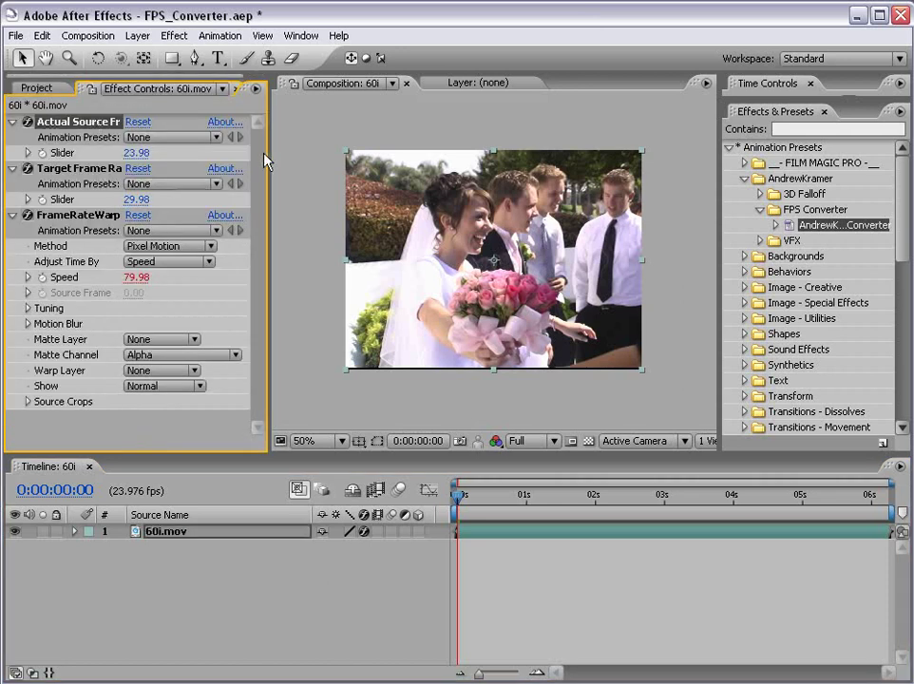
left_click_drag(268, 162, 338, 164)
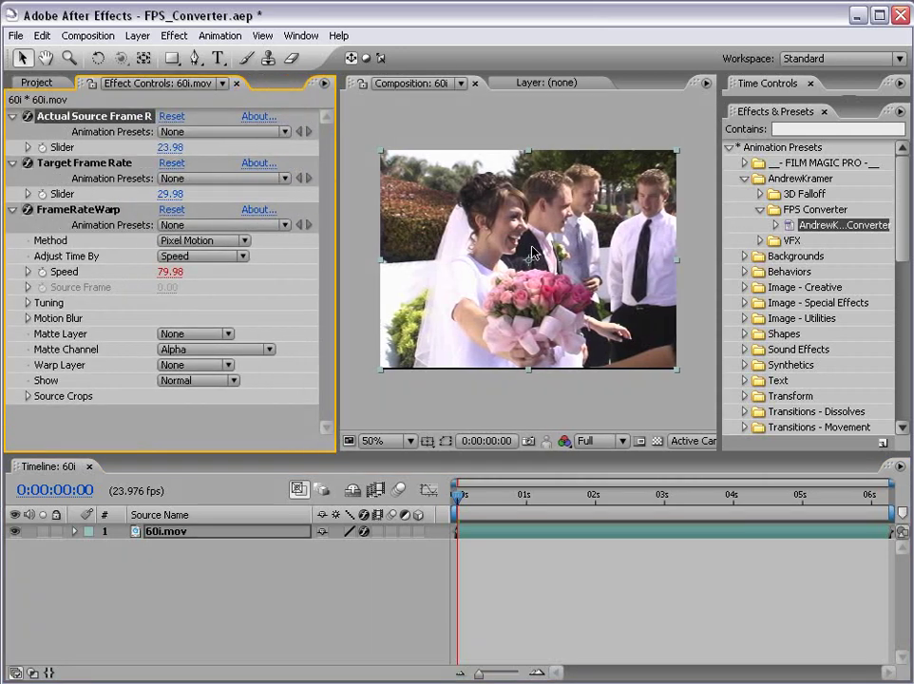
left_click(153, 311)
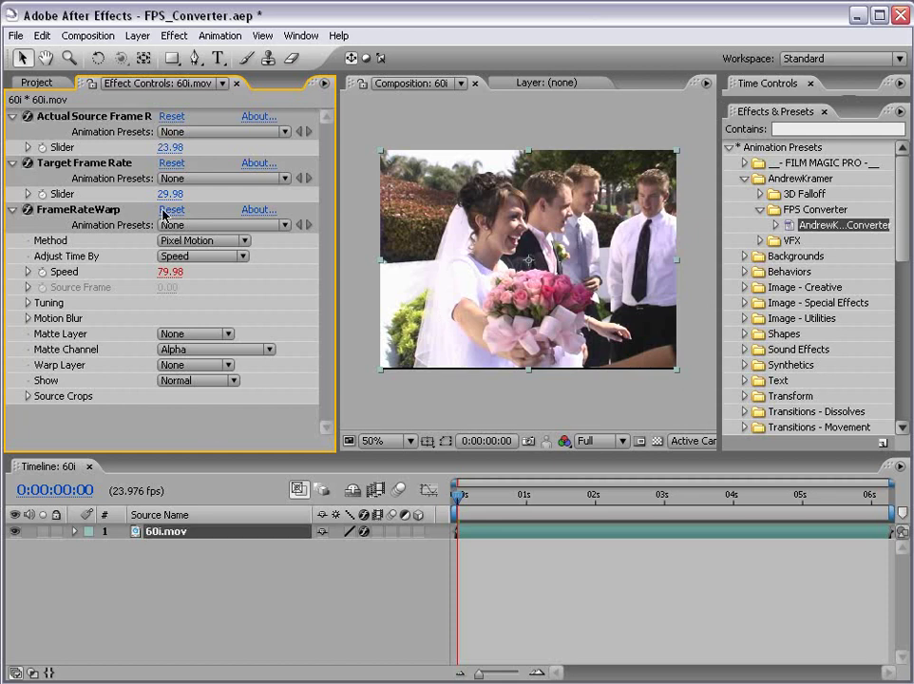
Set the Actual Source Frame Rate slider of the 60i.mov layer to 29.97.
left_click(169, 147)
type("29.97")
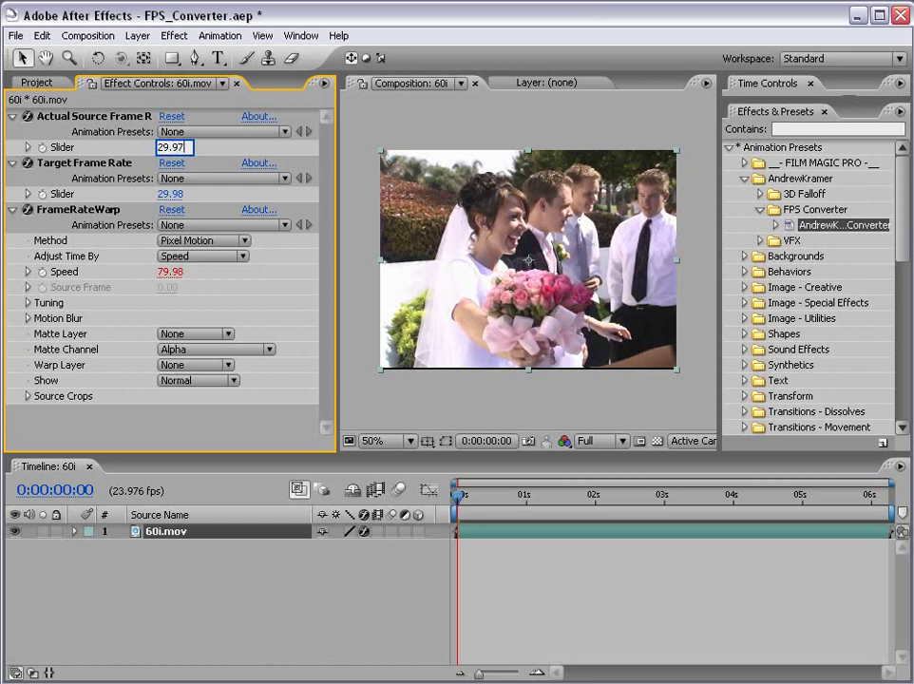
key("Return")
Set the Target Frame Rate slider to 23.976 and start a RAM preview of the converted clip.
left_click(169, 194)
type("23.976")
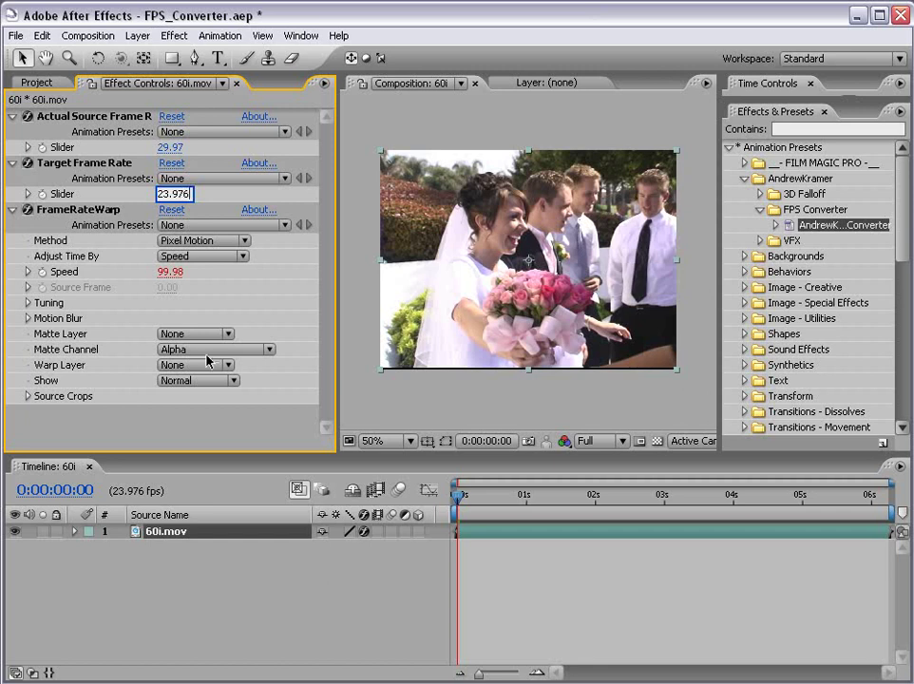
key("Return")
left_click(490, 591)
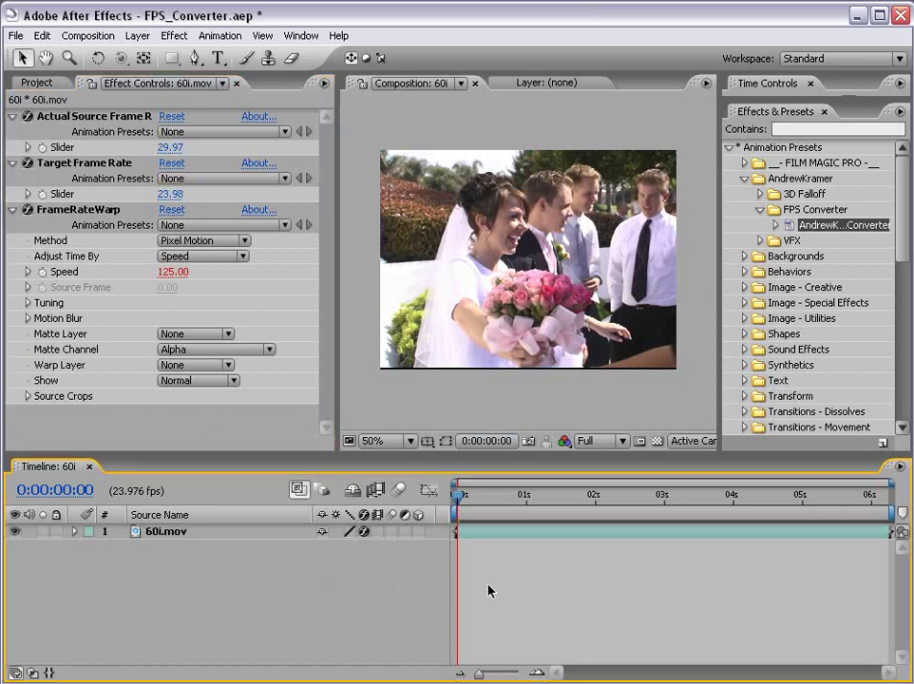
key("KP_0")
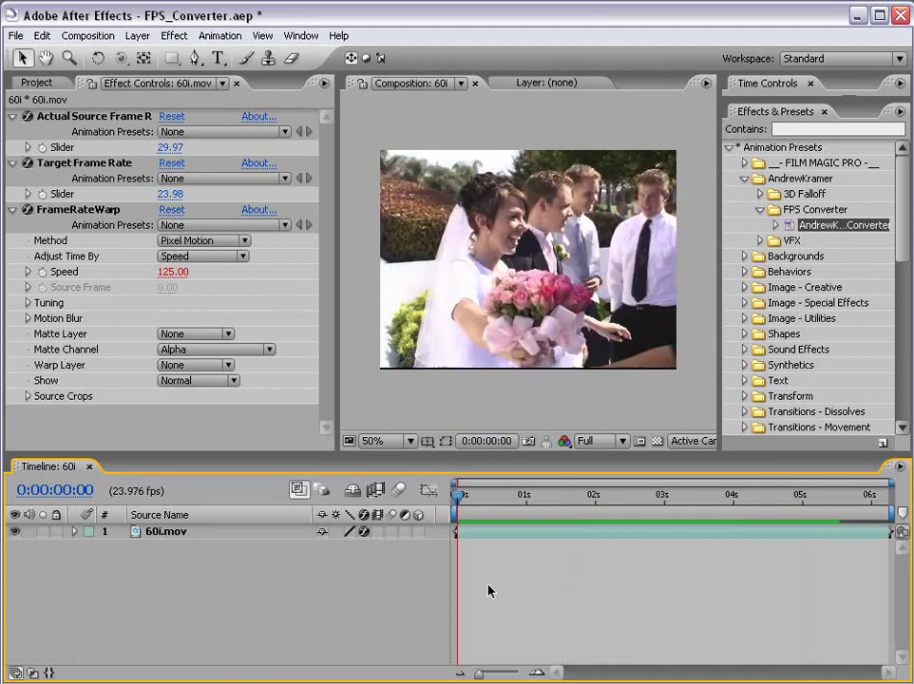
Show the Info panel, place it over the effect controls, and play a RAM preview of the 60i composition to check its playback rate.
left_click(302, 35)
left_click(305, 172)
left_click_drag(445, 246, 142, 266)
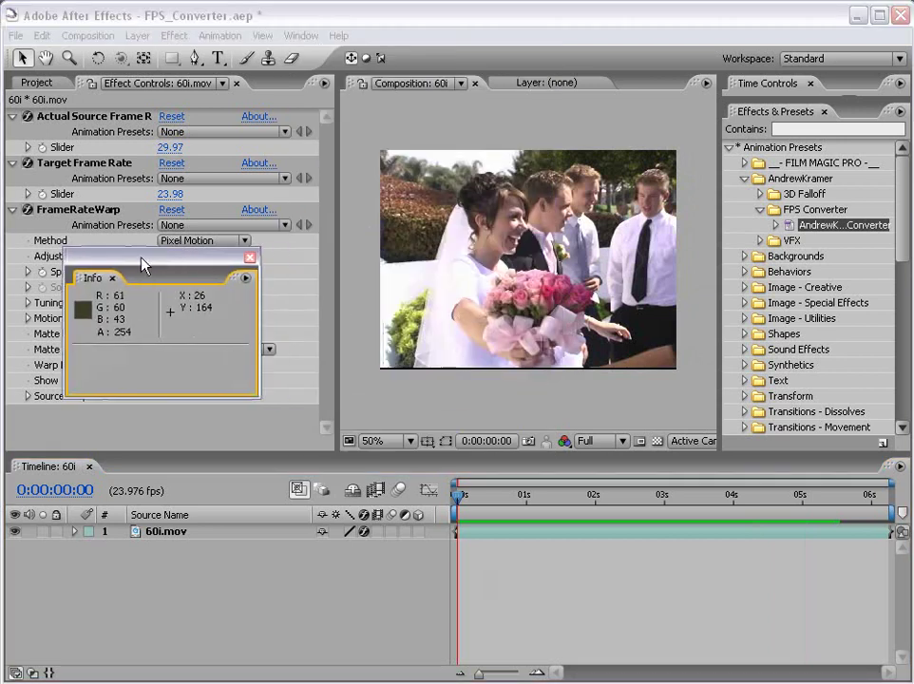
left_click(532, 617)
key("KP_0")
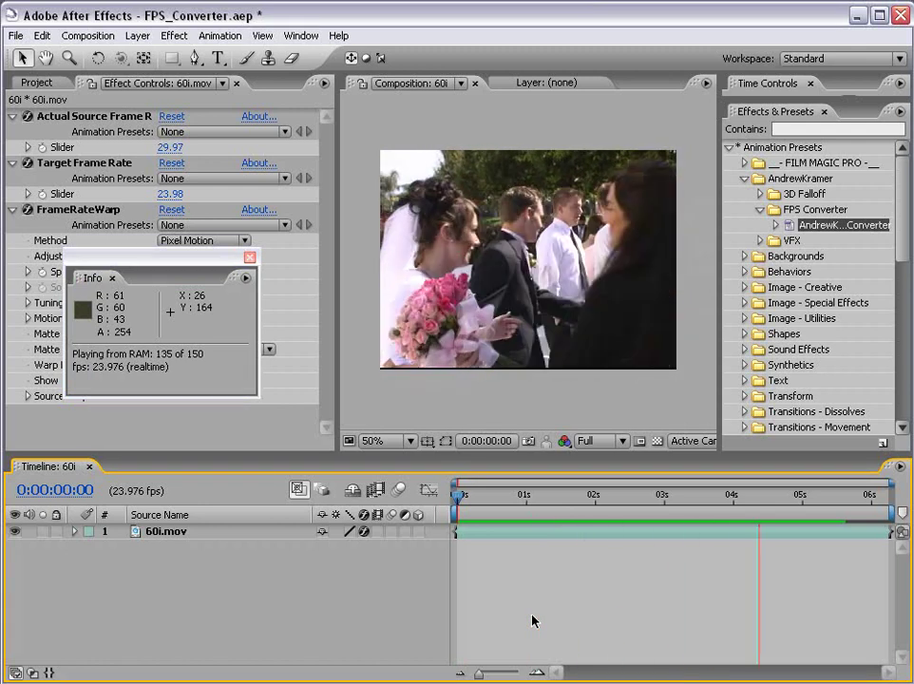
Move the 60i composition's current time to 0:00:02:12 and review RAM previews in both the normal and the maximized composition view.
left_click(475, 529)
left_click_drag(461, 494, 635, 505)
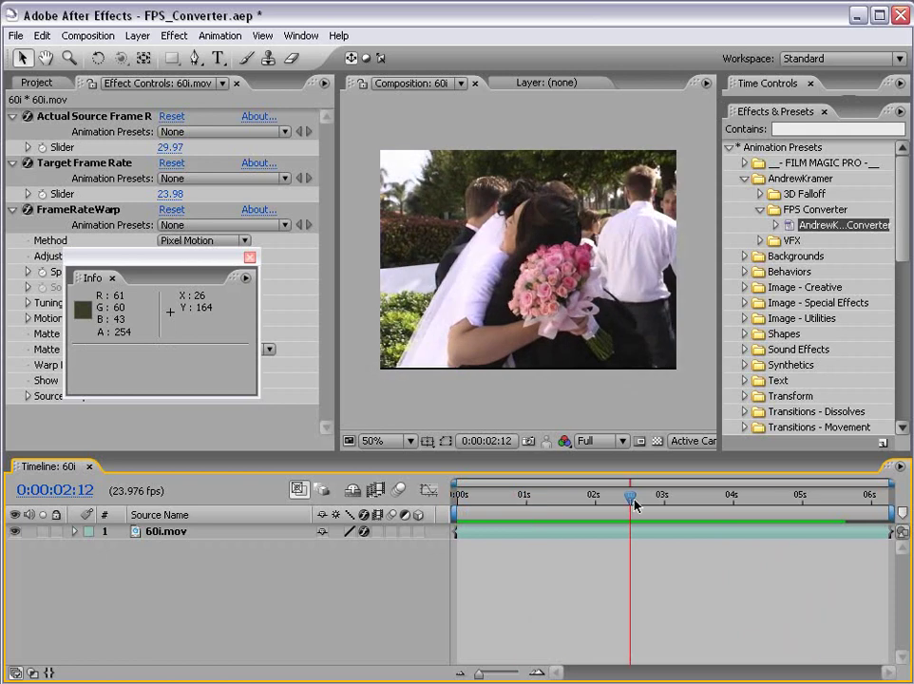
key("KP_0")
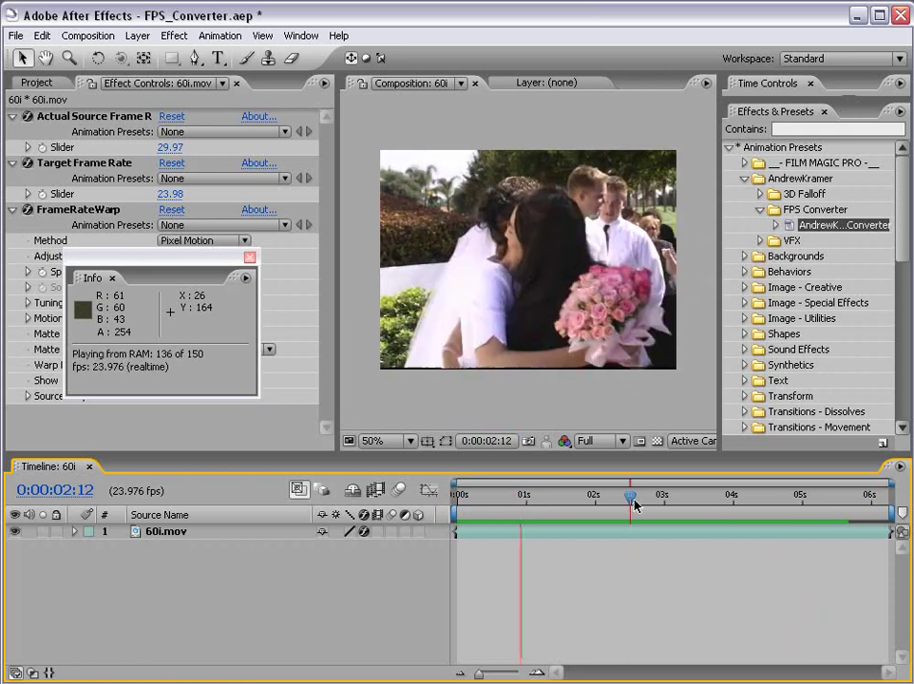
key("space")
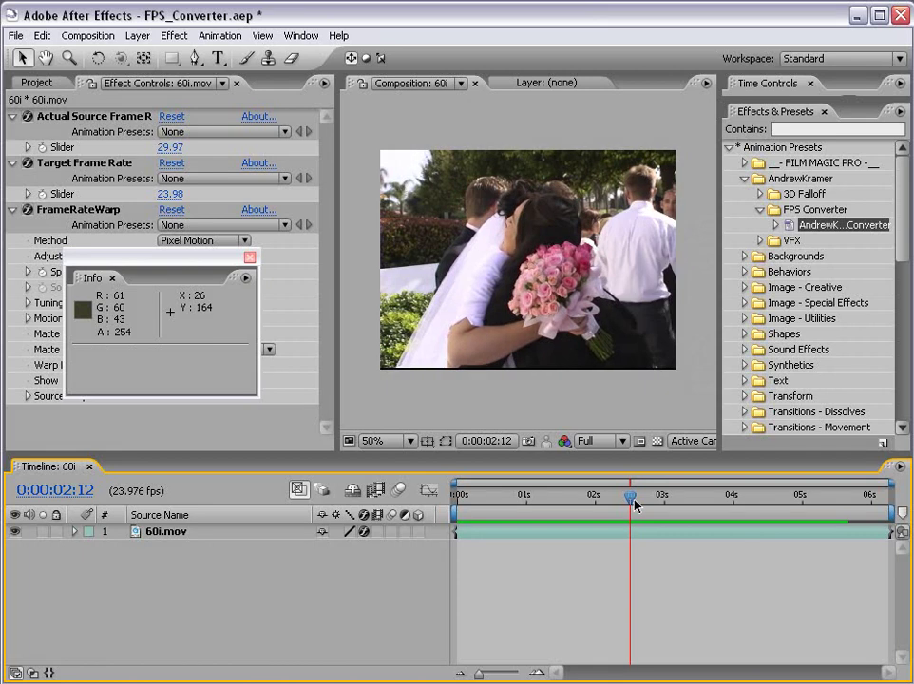
key("grave")
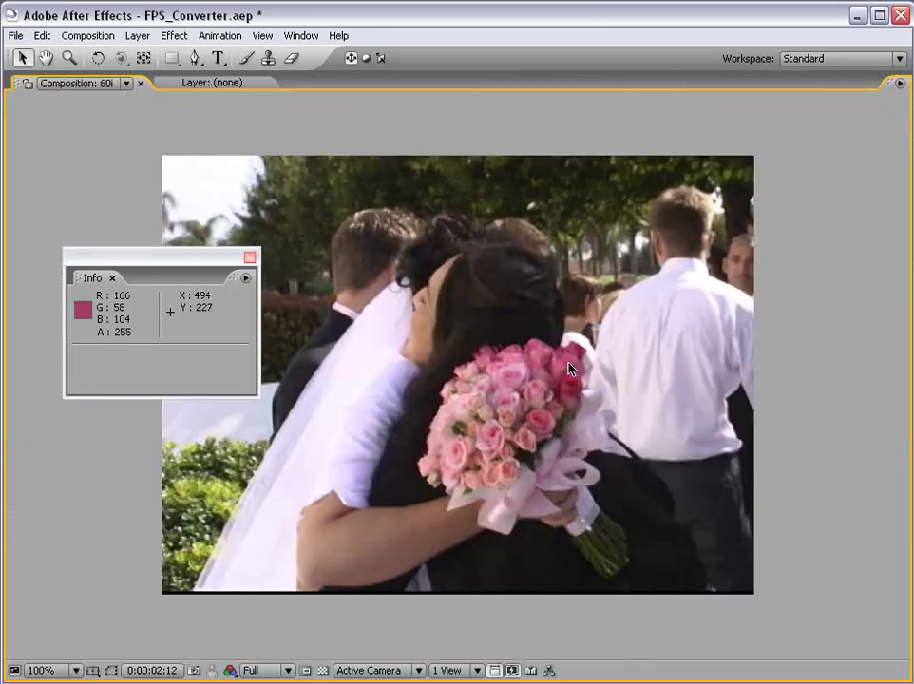
key("KP_0")
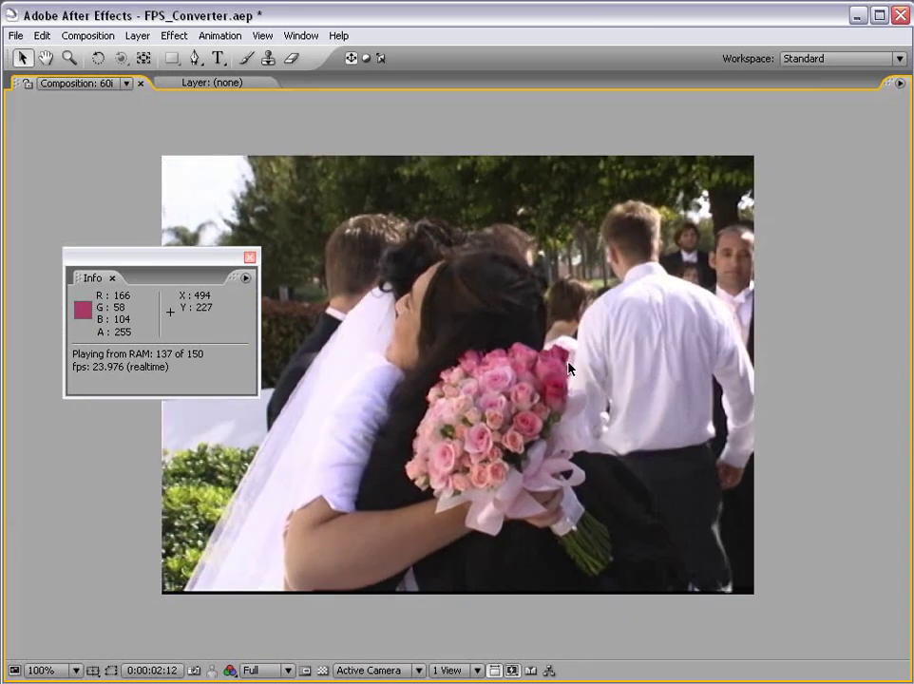
key("space")
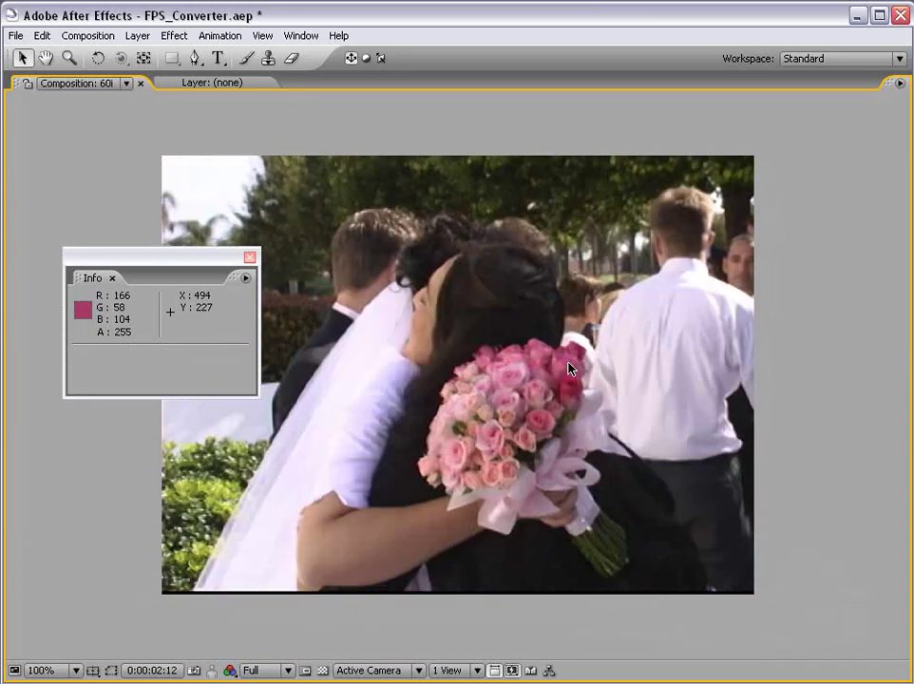
key("grave")
left_click(555, 606)
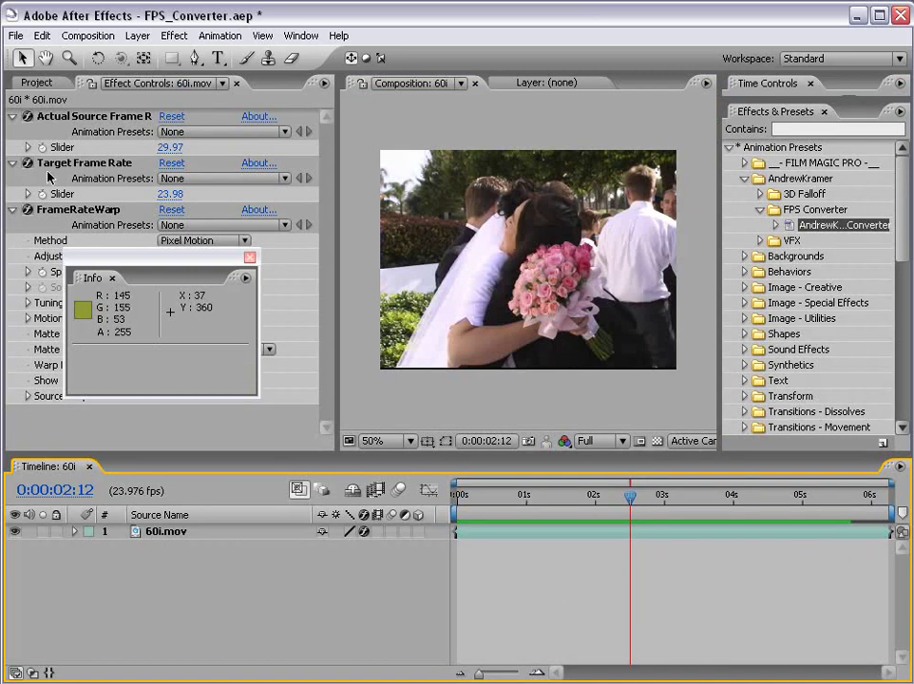
Interpret the 24p.mov footage so it conforms to a frame rate of 29.97 frames per second.
left_click(38, 85)
left_click(70, 216)
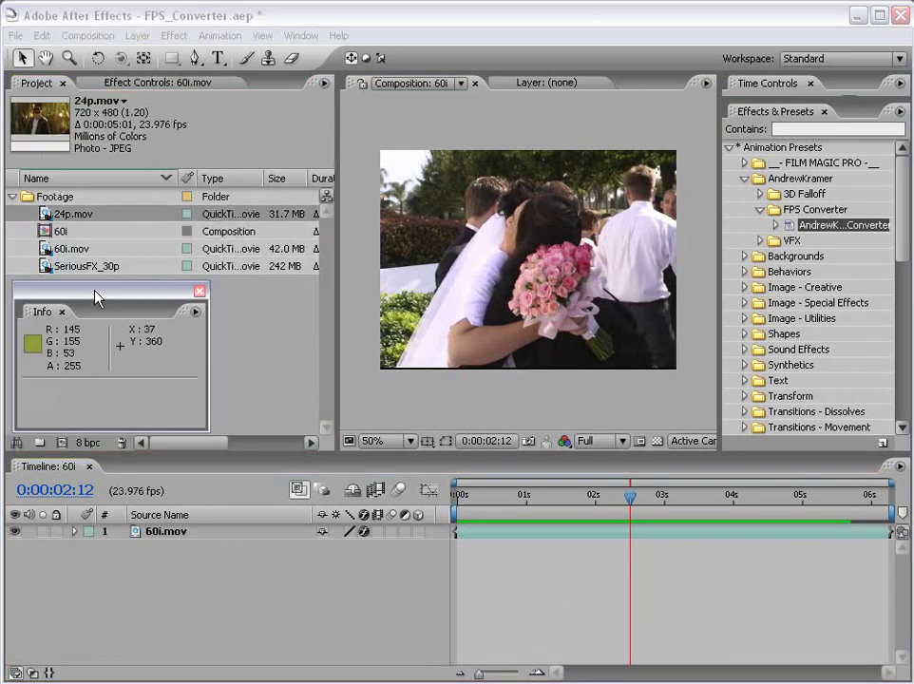
right_click(65, 216)
mouse_move(114, 255)
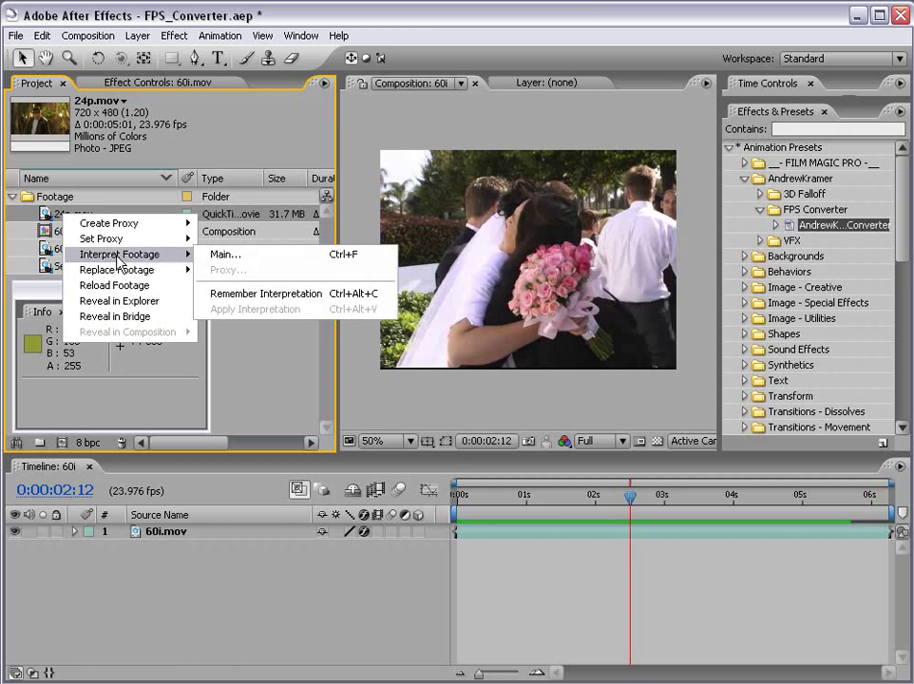
left_click(233, 255)
left_click(262, 333)
left_click_drag(433, 332, 350, 325)
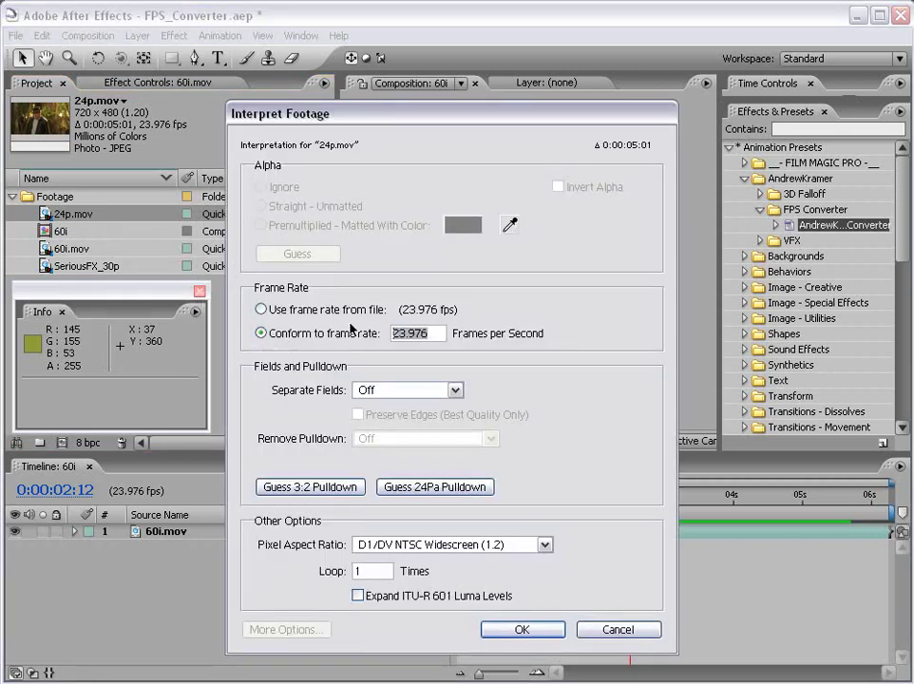
type("30")
left_click_drag(420, 331, 343, 329)
type("29.97")
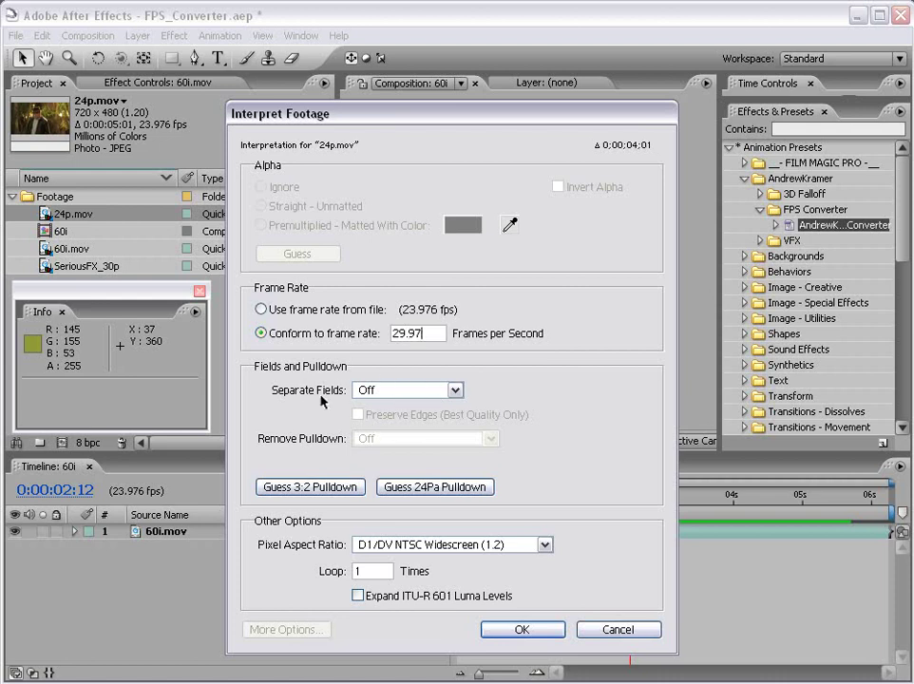
left_click(522, 630)
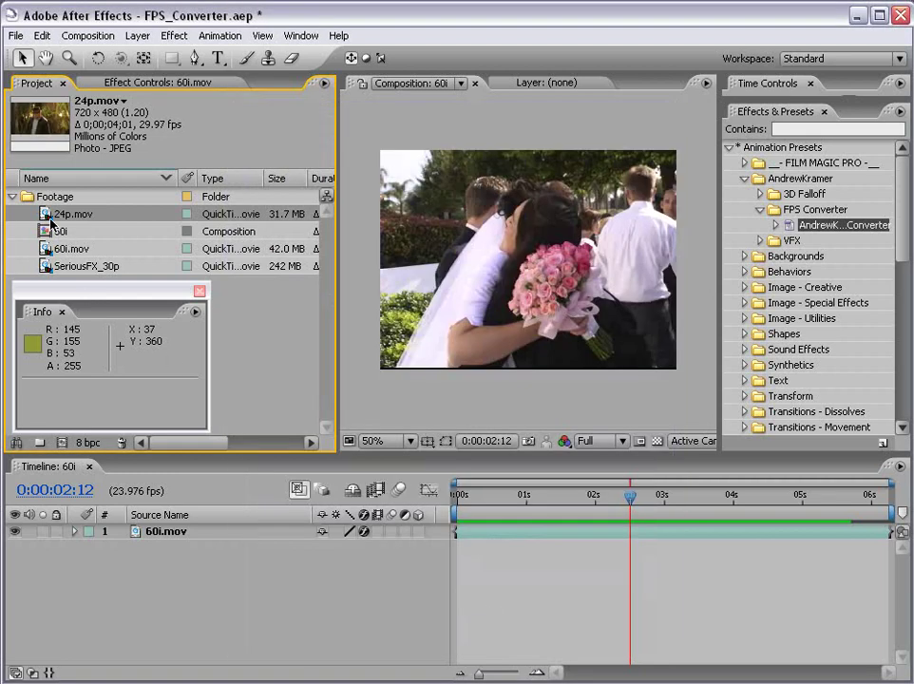
Create a new composition from 24p.mov and apply the FPS Converter animation preset to its layer.
left_click(62, 444)
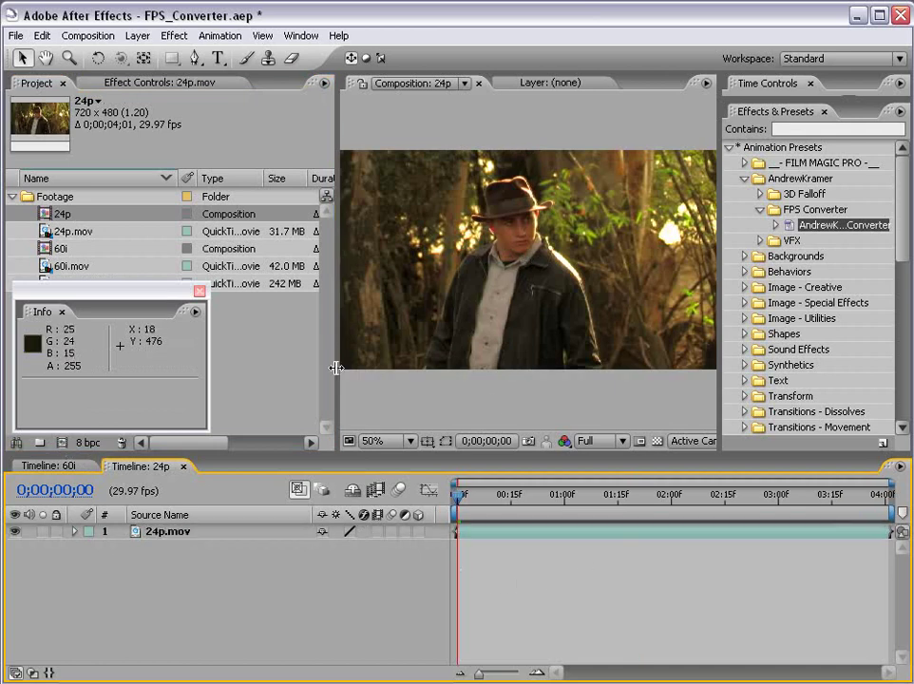
left_click_drag(336, 368, 290, 368)
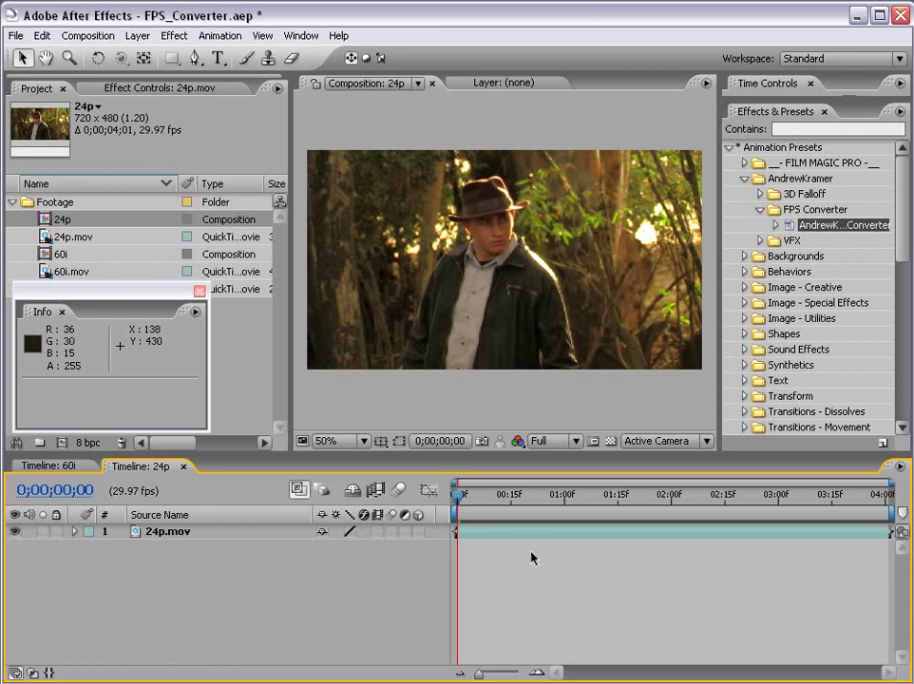
left_click(510, 530)
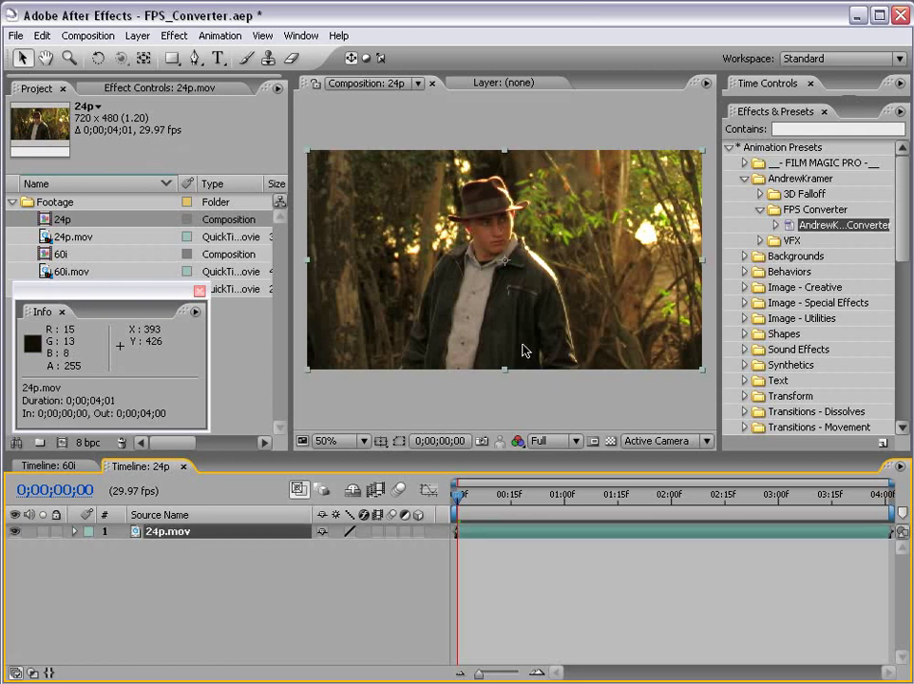
left_click(496, 381)
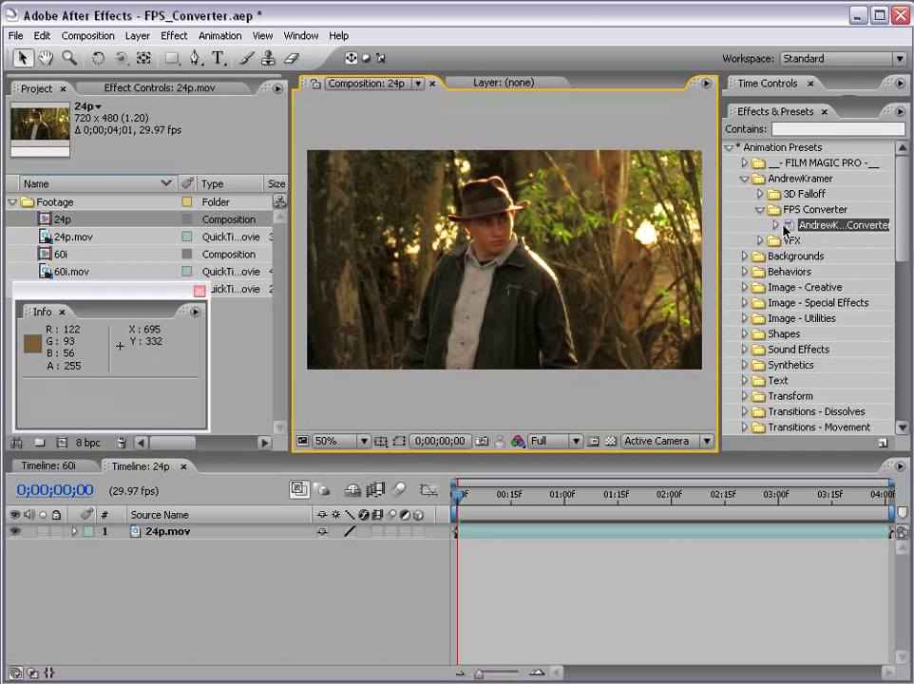
left_click_drag(830, 225, 501, 236)
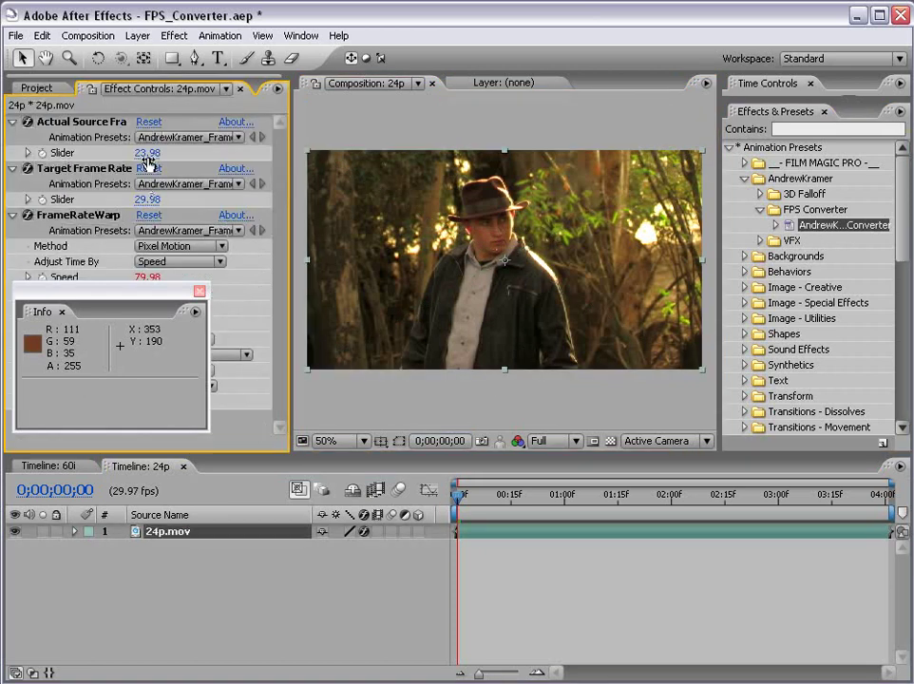
Set the 24p.mov layer's Actual Source Frame Rate slider to 23.976 and its Target Frame Rate slider to 29.976.
left_click(148, 155)
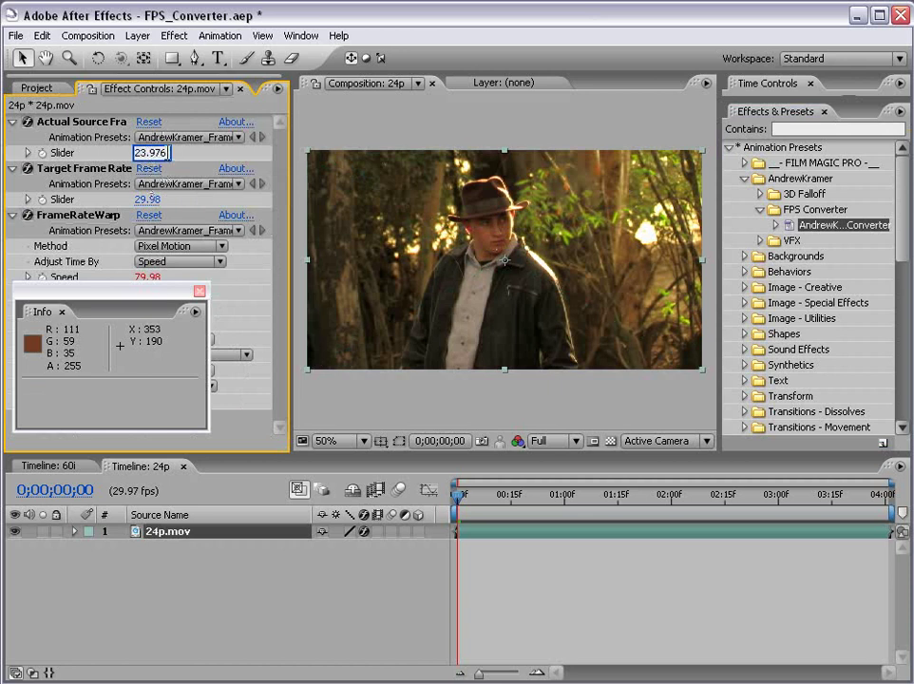
left_click(165, 153)
left_click(146, 202)
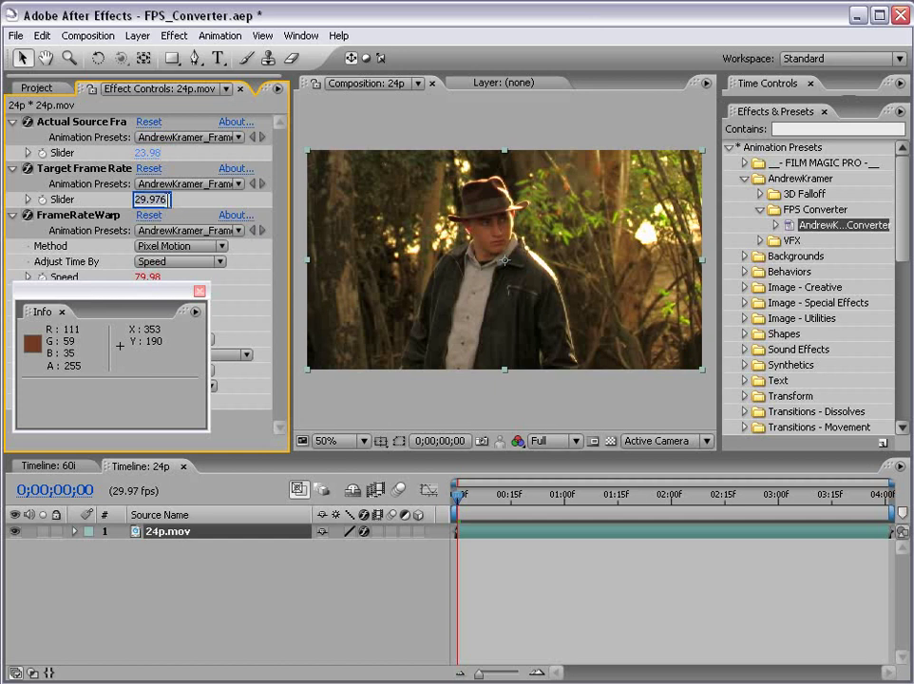
left_click(542, 561)
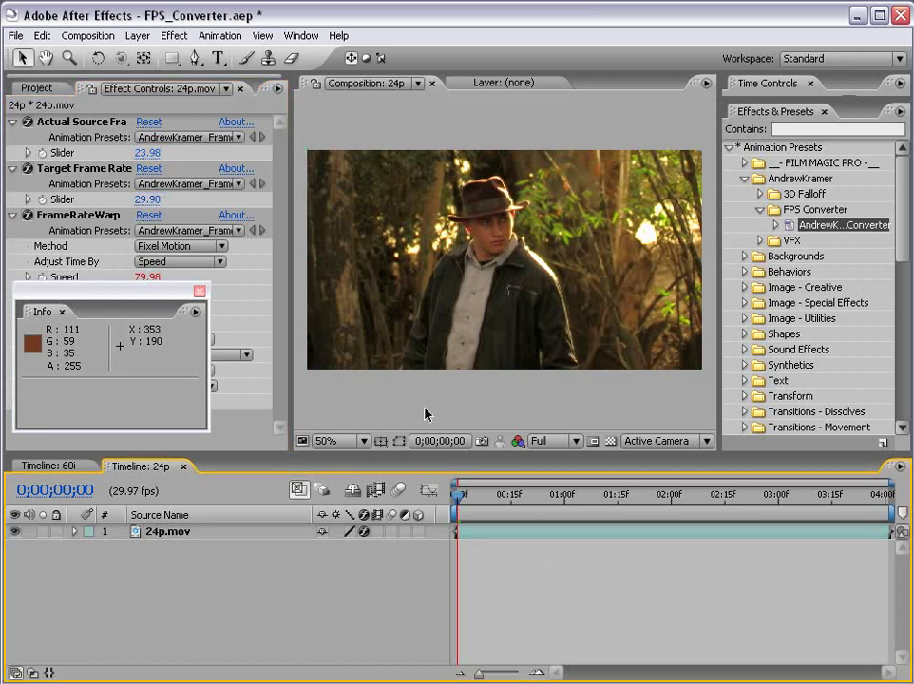
Play a RAM preview of the 24p composition in the maximized composition view, and restore the normal layout.
left_click(426, 415)
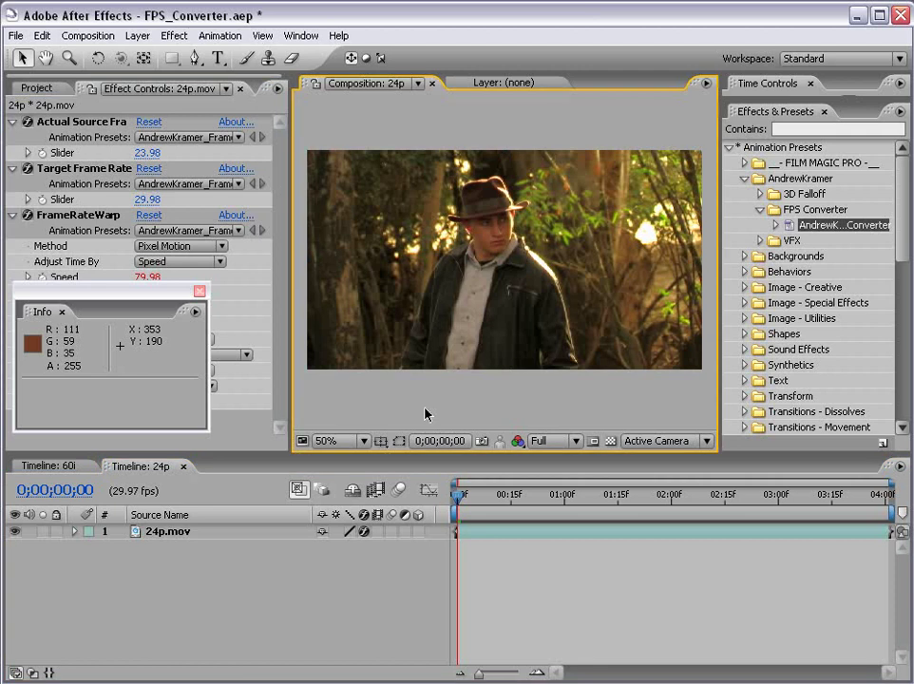
key("KP_0")
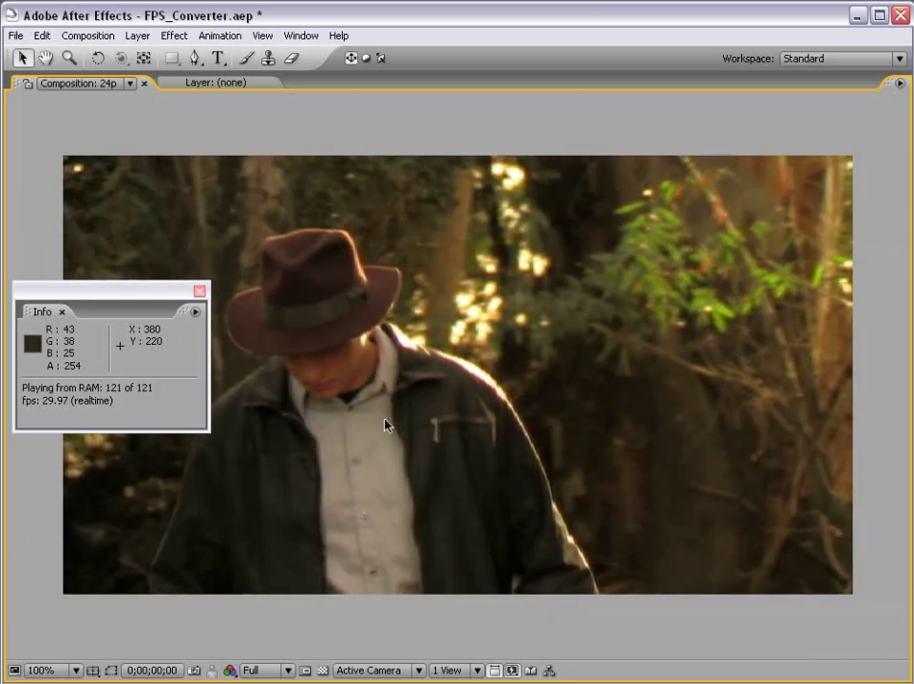
key("space")
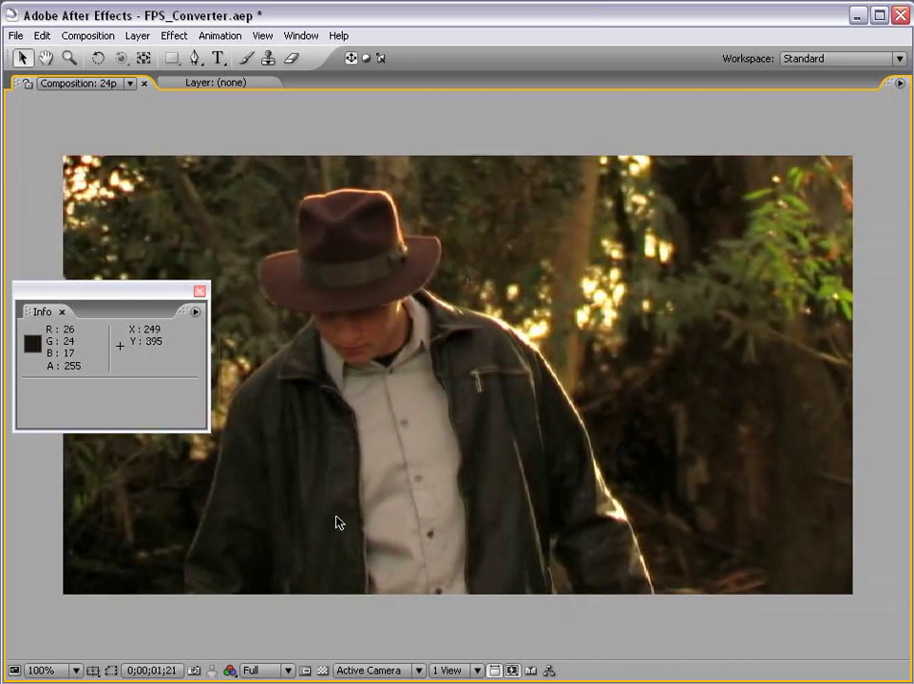
key("grave")
Step through the 24p composition frame by frame from 0;00;00;17 to 0;00;00;27 and inspect the last frame in the maximized view.
left_click(516, 501)
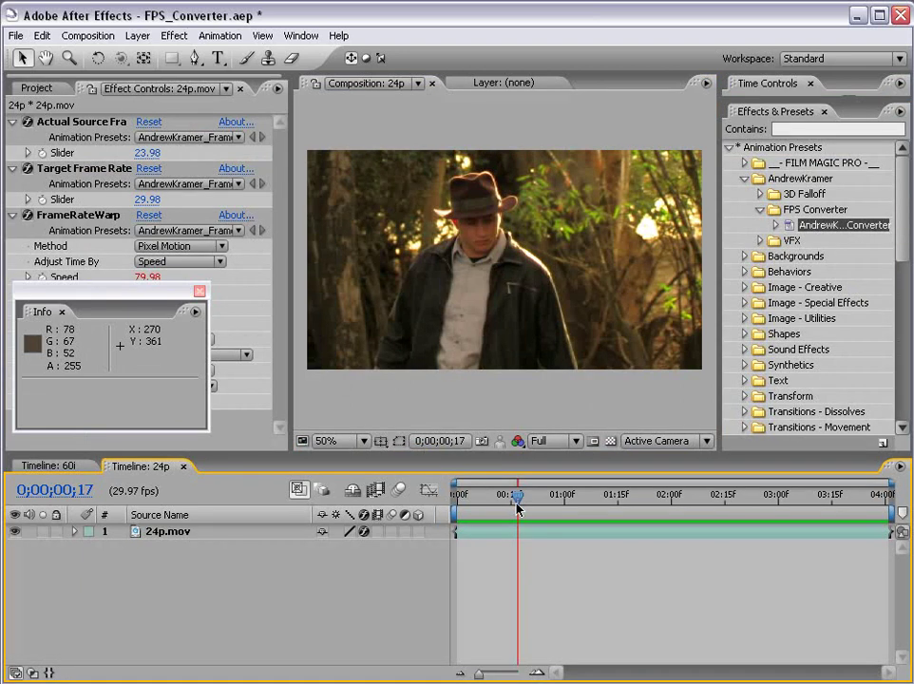
key("Page_Down")
key("Page_Down")
key("Page_Down")
key("Page_Down")
key("Page_Down")
key("Page_Down")
key("Page_Down")
key("Page_Down")
key("Page_Down")
key("Page_Down")
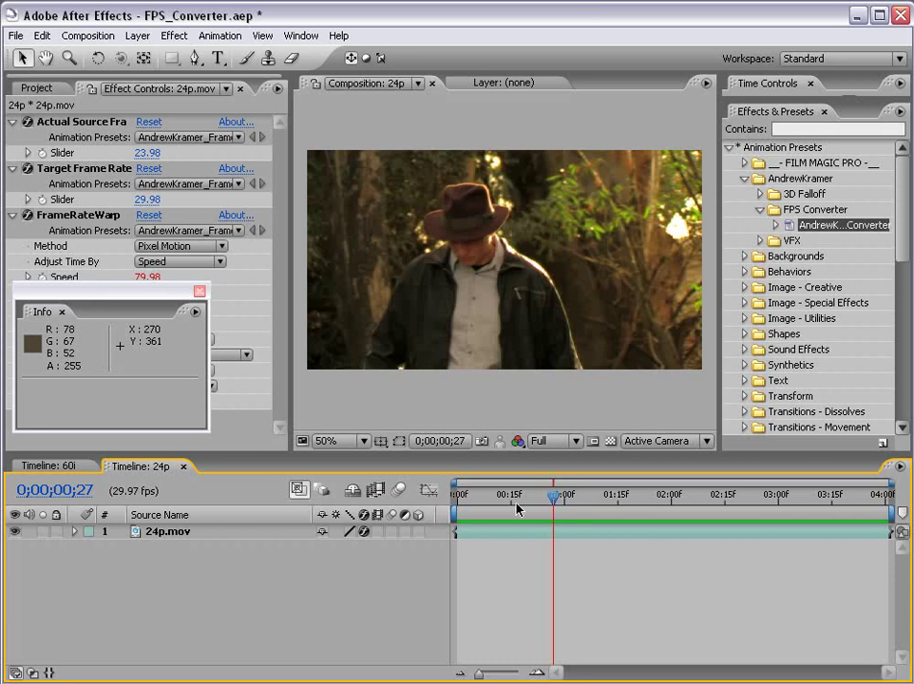
left_click(436, 403)
key("grave")
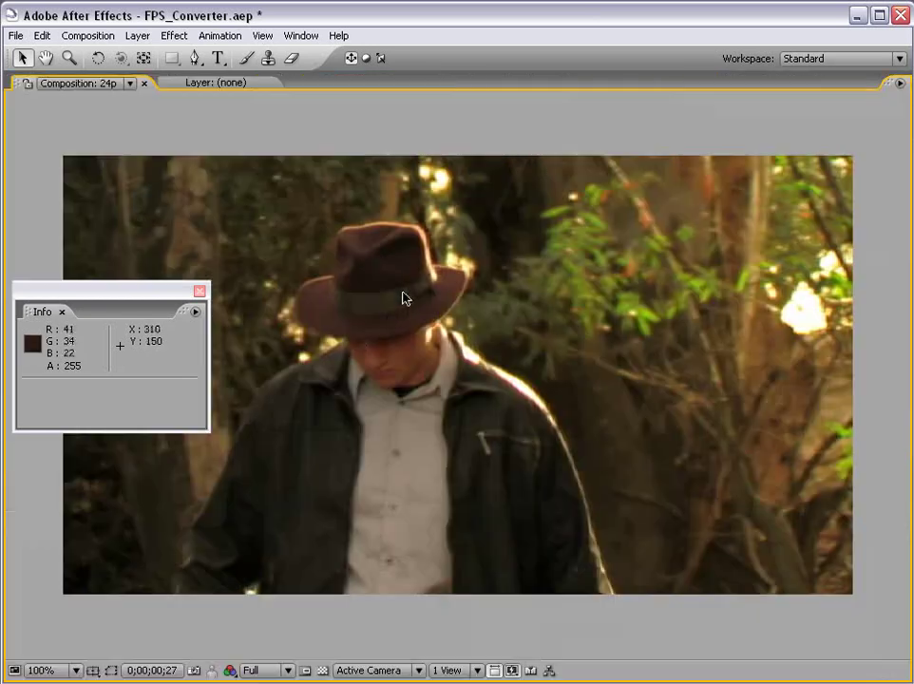
key("grave")
Open the 24p.mov source clip in its own viewer, scrub through to about its middle, and close it.
left_click(36, 87)
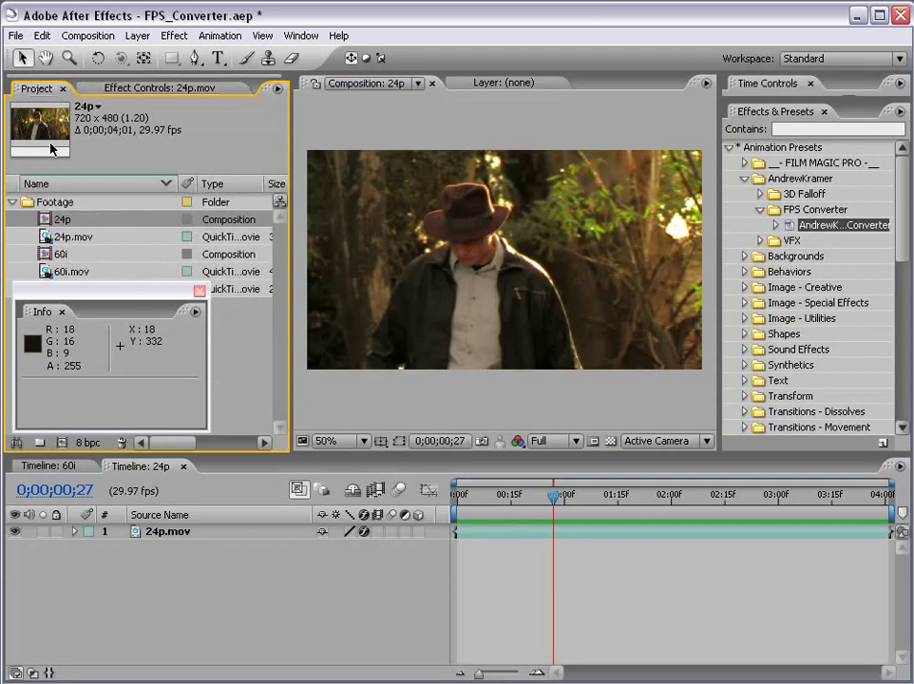
double_click(44, 238)
left_click_drag(408, 51, 414, 109)
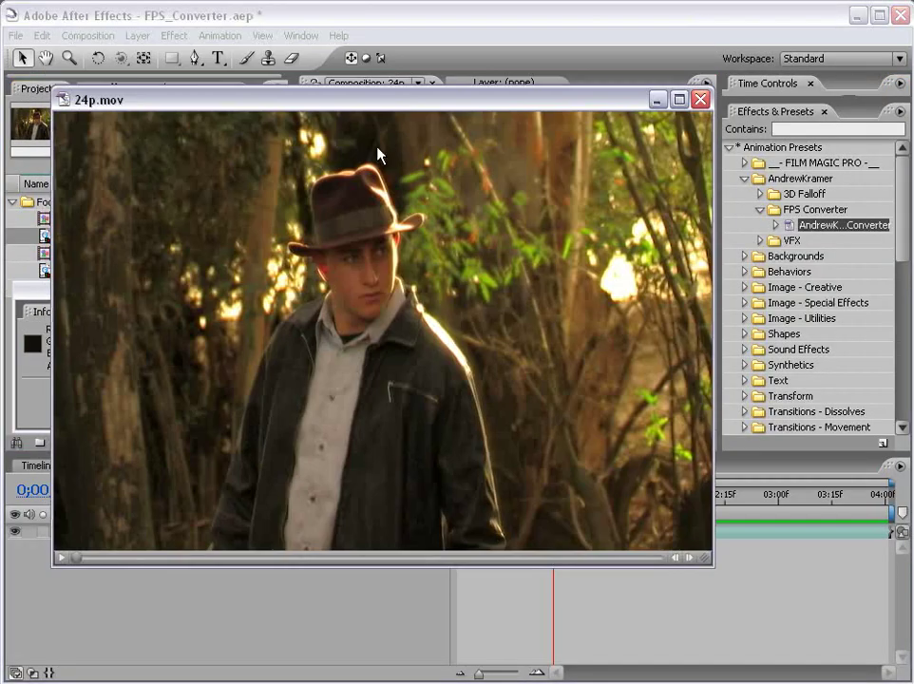
left_click_drag(82, 564, 339, 559)
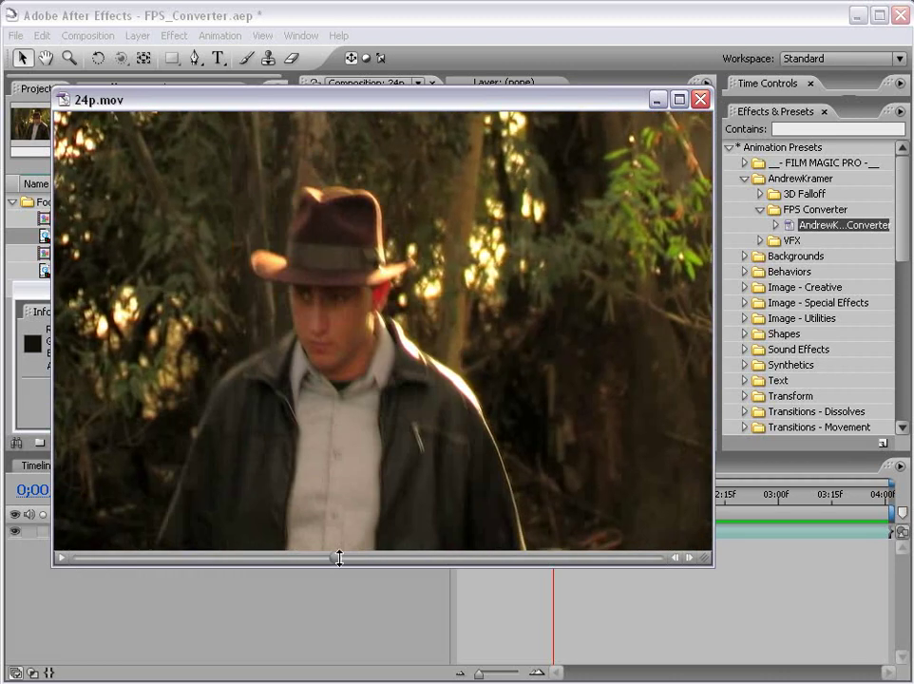
left_click_drag(133, 106, 141, 104)
left_click(708, 98)
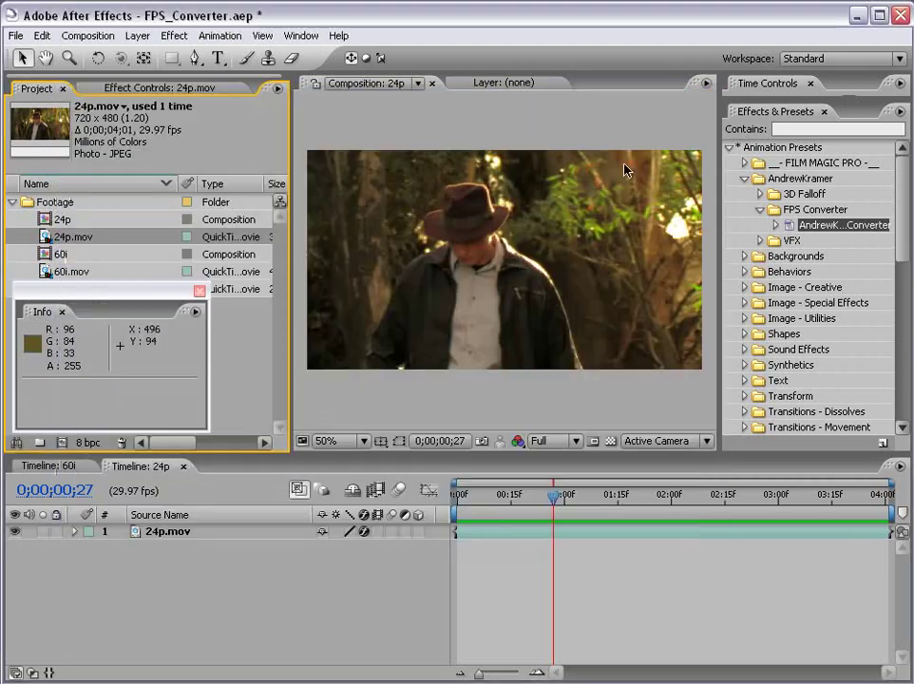
Move the Info panel clear of the footage list and select the SeriousFX_30p clip to see its frame rate details.
left_click(454, 411)
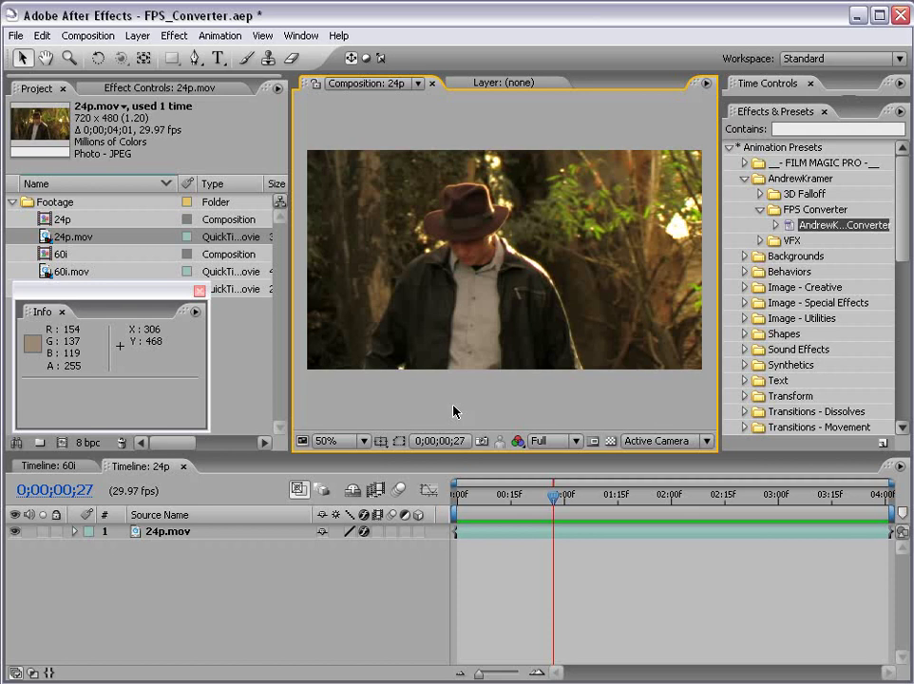
left_click_drag(108, 289, 109, 329)
left_click(87, 311)
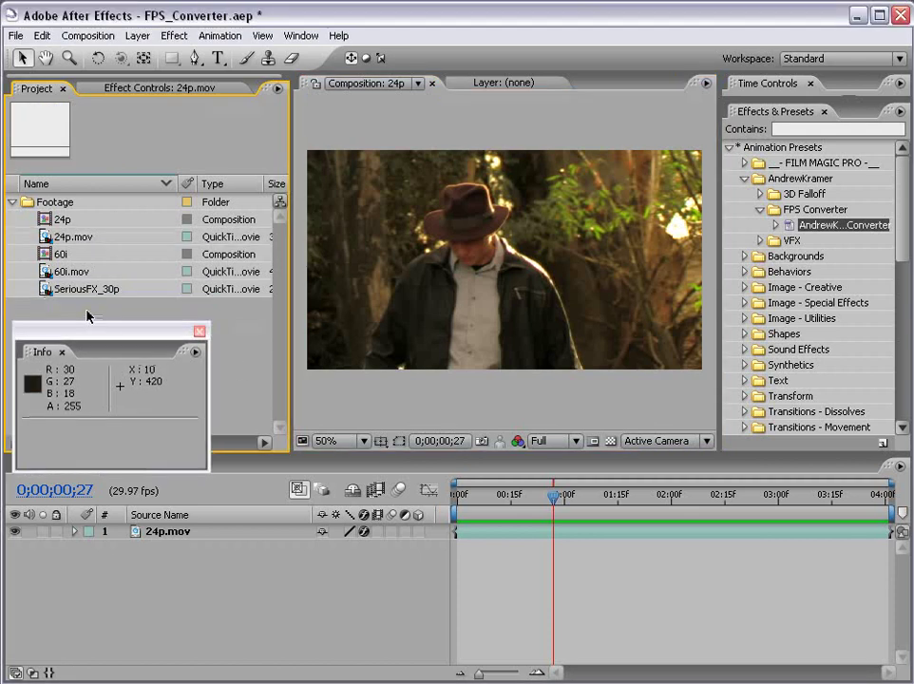
left_click(72, 290)
left_click(81, 297)
left_click(75, 293)
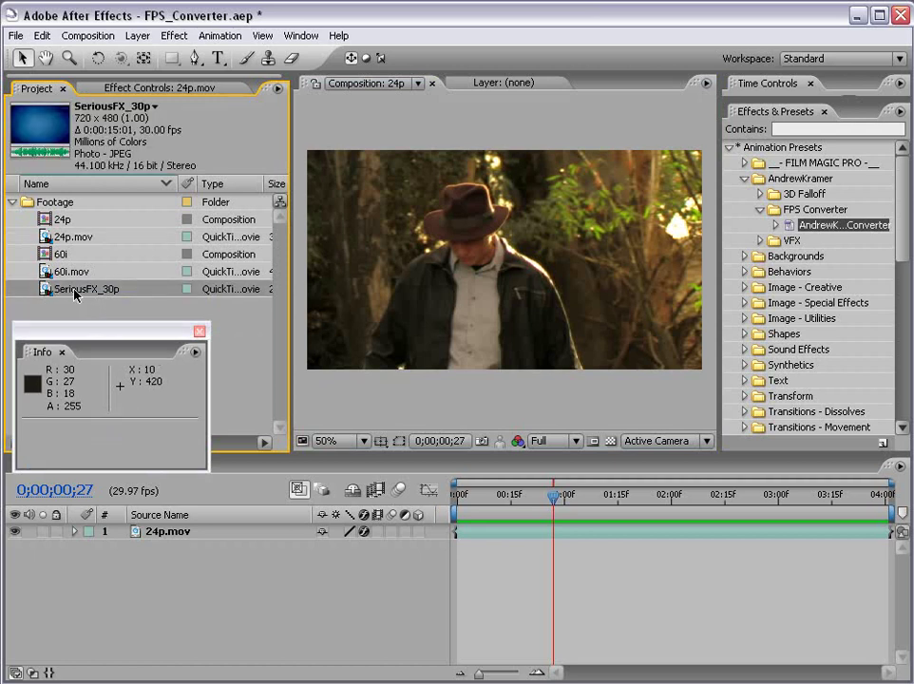
Move the Info panel off the footage list and conform the SeriousFX_30p clip's frame rate to 25 fps.
left_click_drag(140, 350, 254, 325)
left_click(59, 322)
left_click(69, 294)
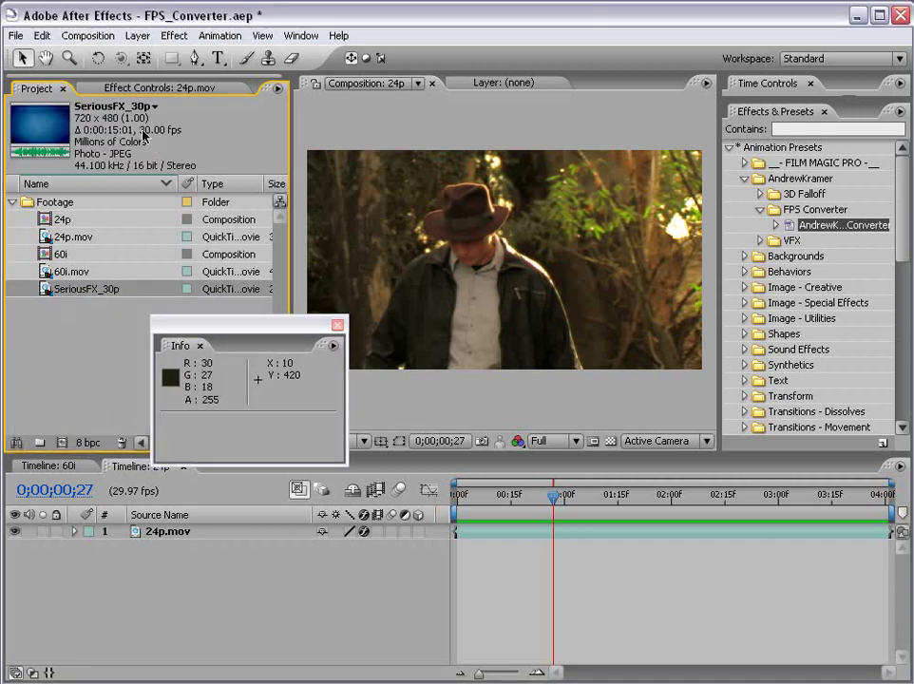
right_click(75, 294)
mouse_move(120, 334)
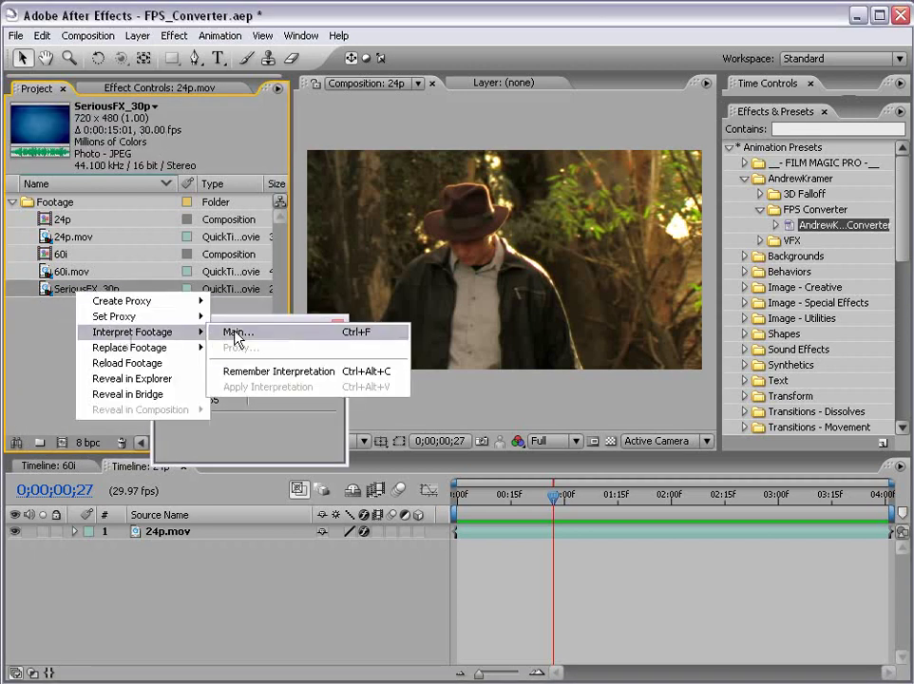
left_click(242, 333)
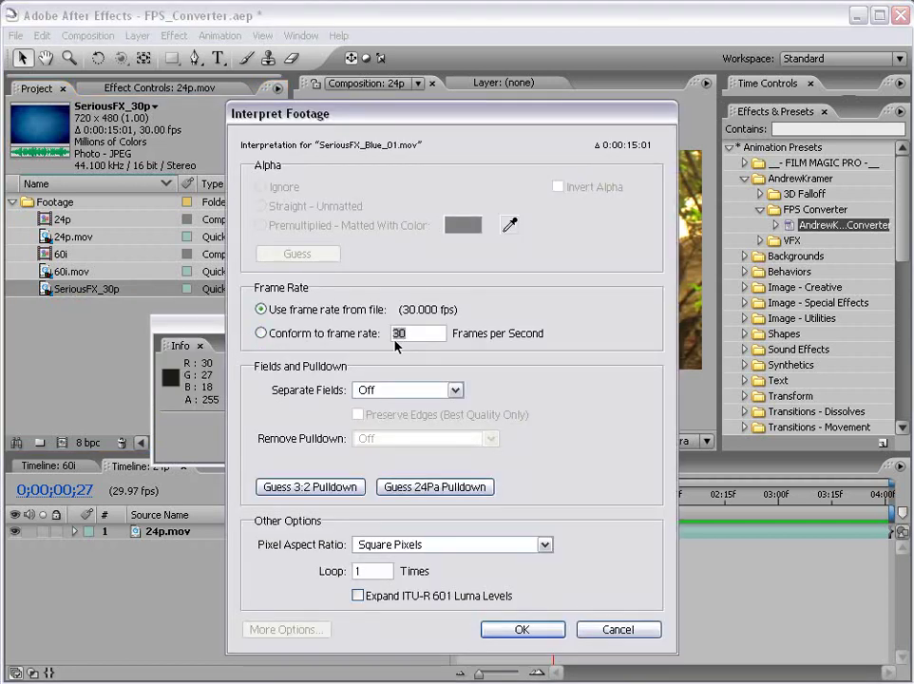
left_click(261, 310)
left_click(261, 333)
type("25")
left_click(525, 636)
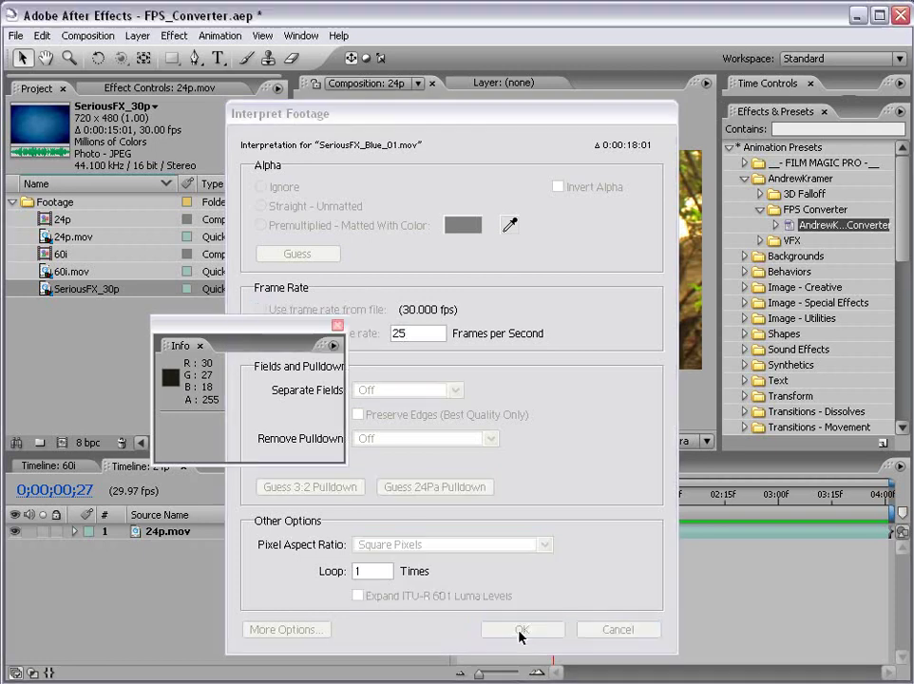
Create a new composition from the SeriousFX_30p clip and play a RAM preview of it from the start.
left_click_drag(45, 290, 62, 443)
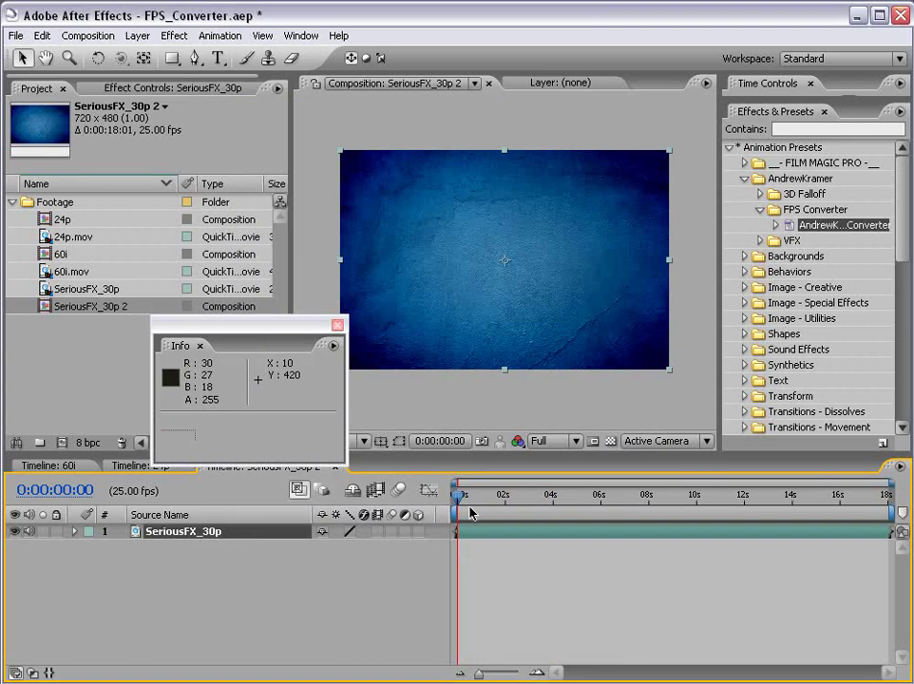
left_click_drag(458, 496, 407, 500)
key("KP_0")
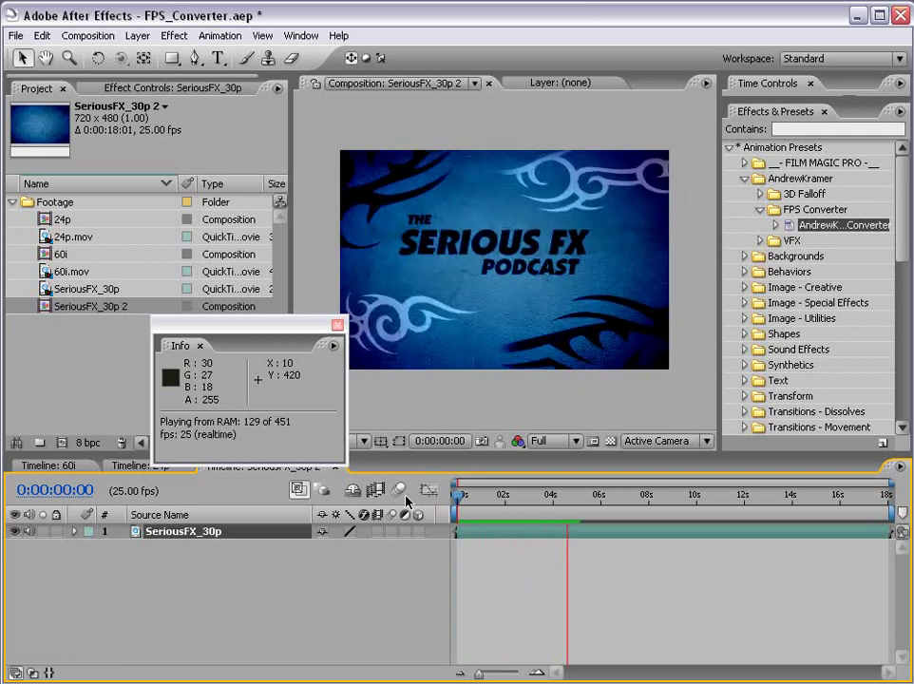
key("space")
left_click(574, 531)
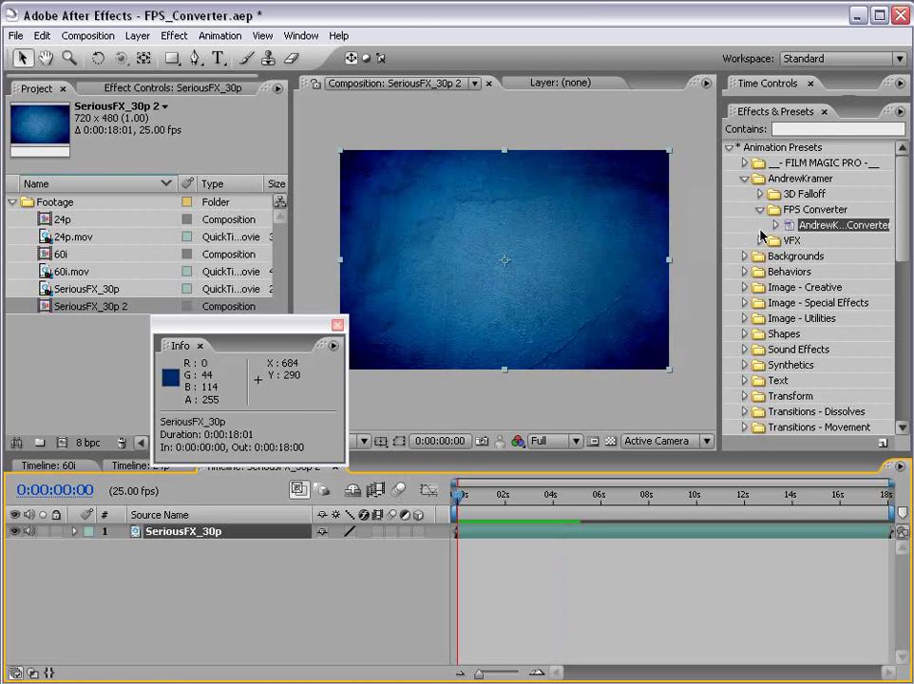
Apply the AndrewKramer FPS Converter animation preset to the SeriousFX_30p layer.
left_click_drag(789, 225, 504, 244)
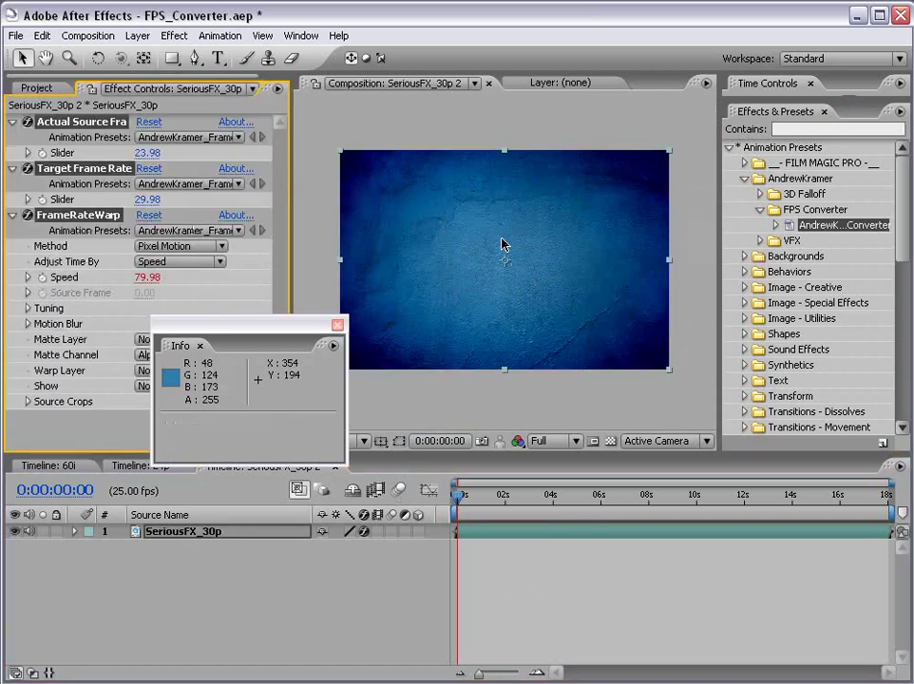
left_click(504, 584)
left_click(485, 537)
Set the Actual Source Frame Rate slider to 30 and the Target Frame Rate slider to 25.
left_click(147, 152)
type("23.976")
key("BackSpace")
key("BackSpace")
key("BackSpace")
key("BackSpace")
key("BackSpace")
key("BackSpace")
type("30")
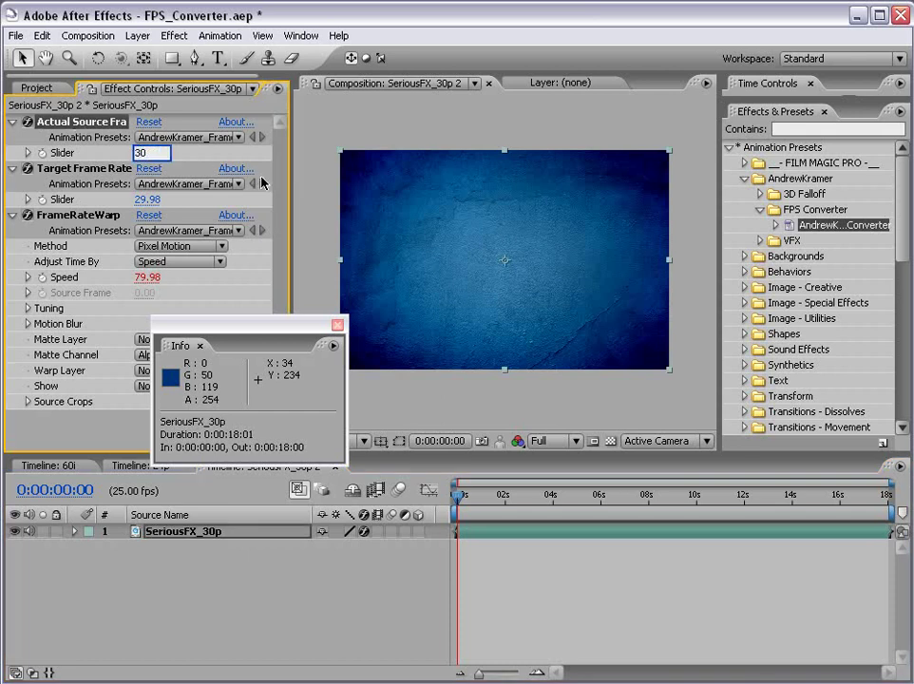
key("Return")
left_click(148, 200)
type("25")
key("Return")
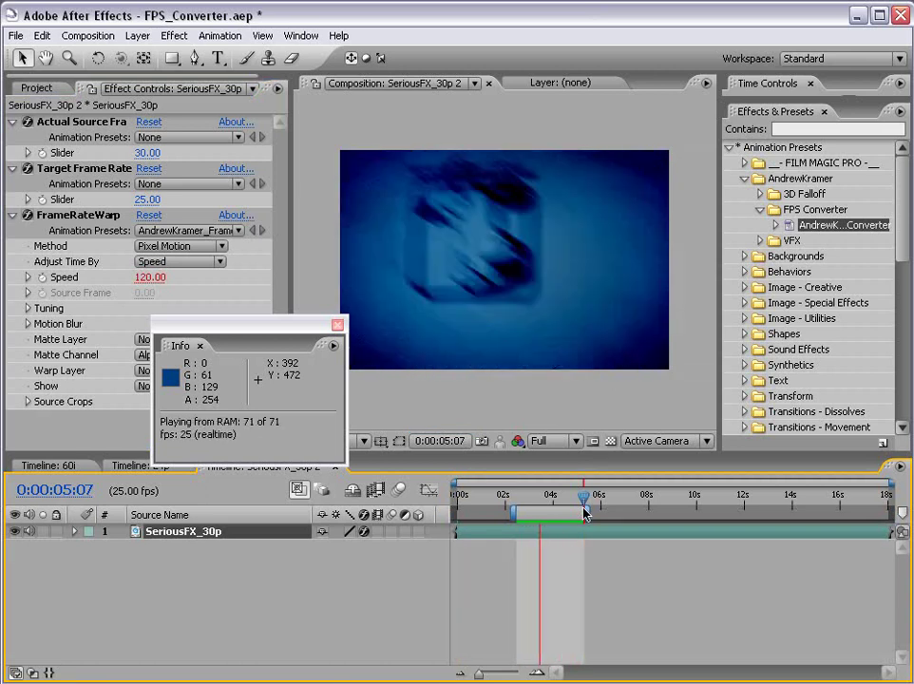
Stop the preview, inspect the frame at 0:00:03:13 in the maximized composition view, and close the Info panel.
key("space")
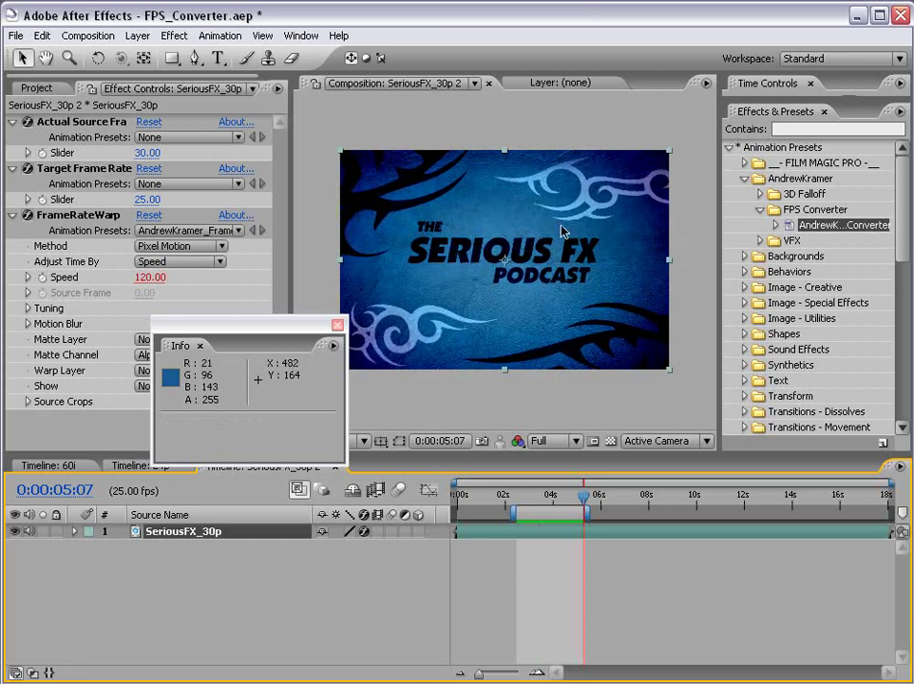
left_click(524, 565)
left_click_drag(513, 497, 541, 495)
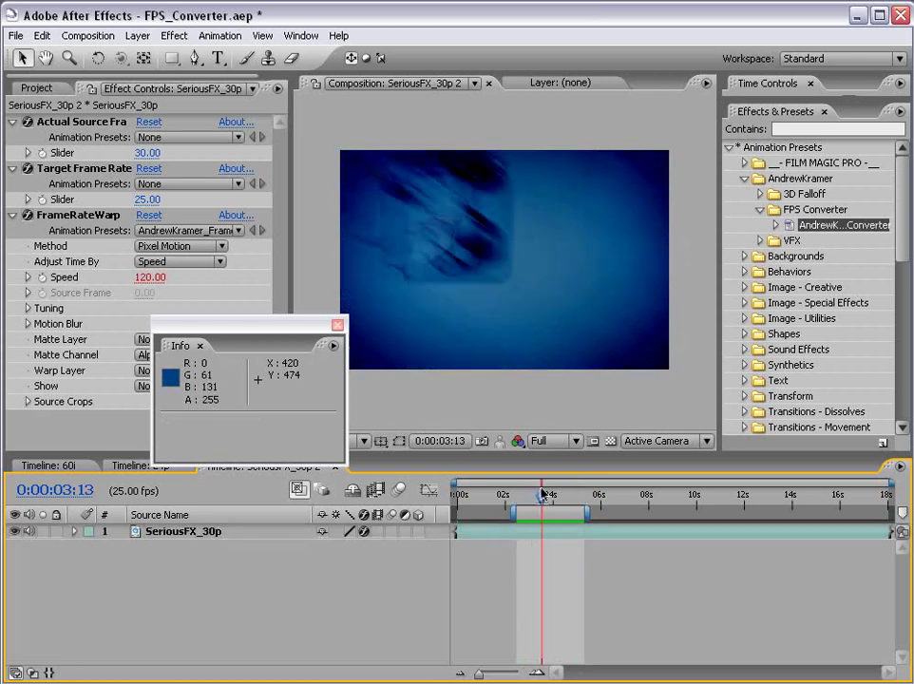
key("grave")
left_click_drag(306, 333, 390, 329)
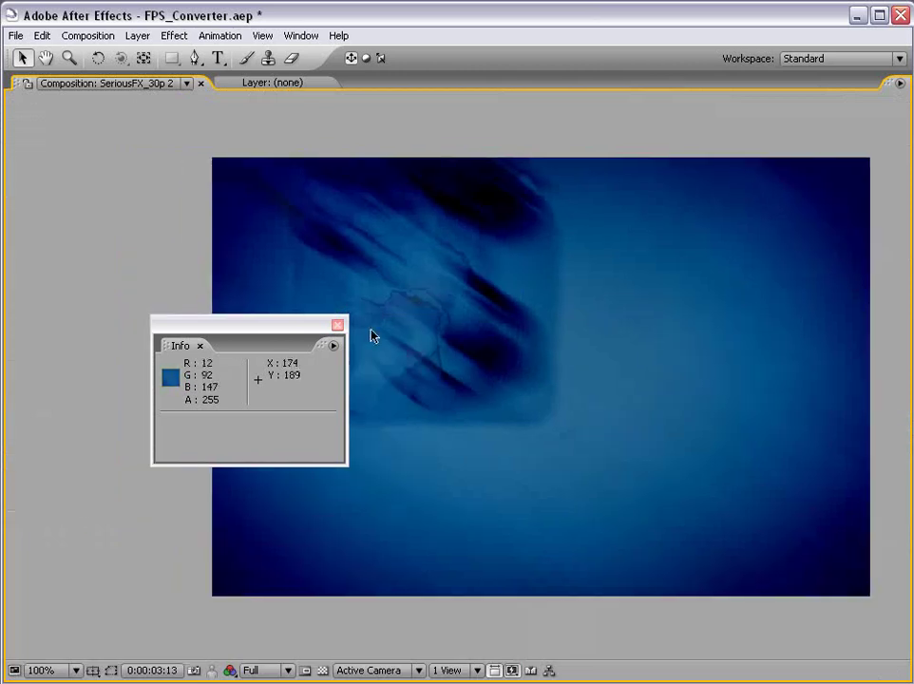
left_click(337, 325)
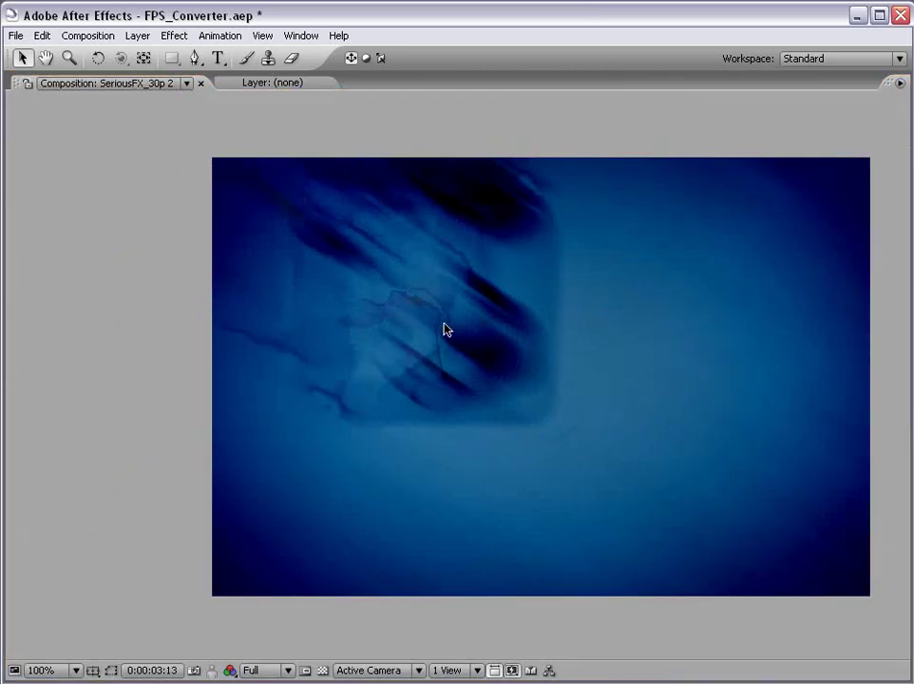
key("grave")
left_click(541, 275)
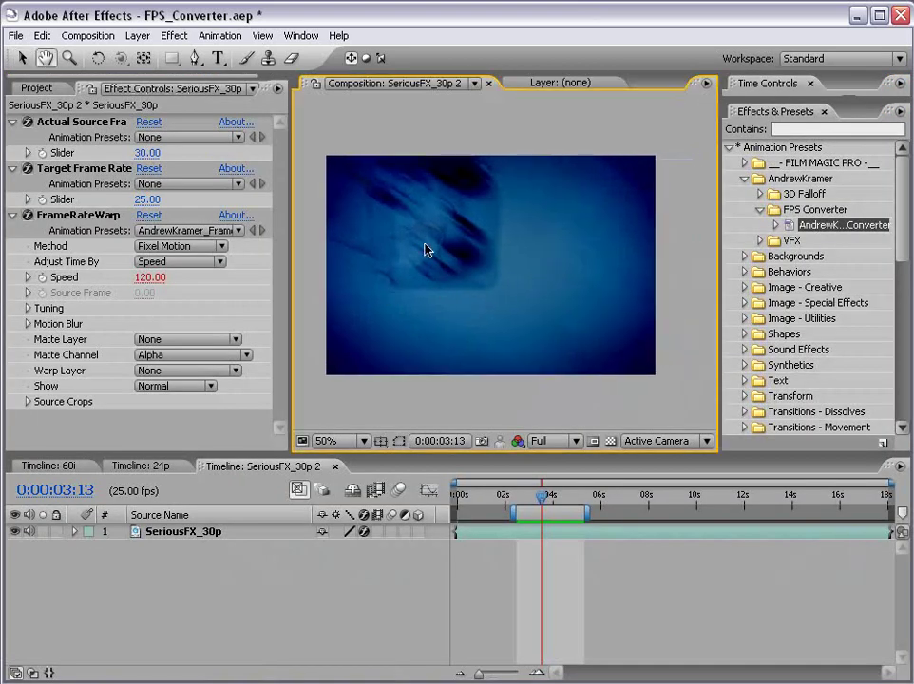
Step back and forth frame by frame around 0:00:03:11 to 0:00:03:13 to examine the warping of the moving logo.
key("Page_Up")
key("Page_Up")
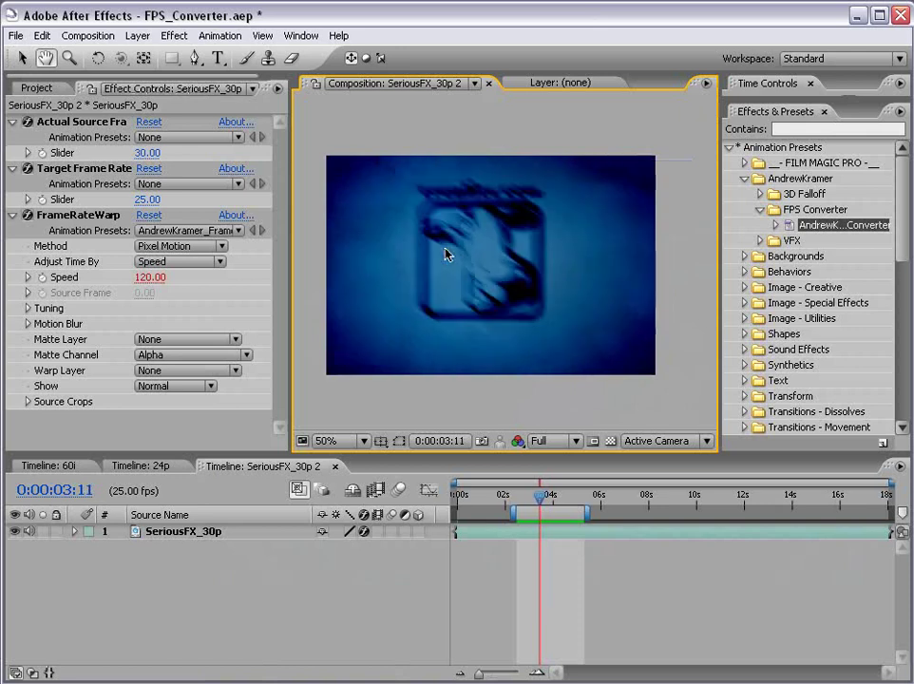
key("Page_Up")
key("Page_Down")
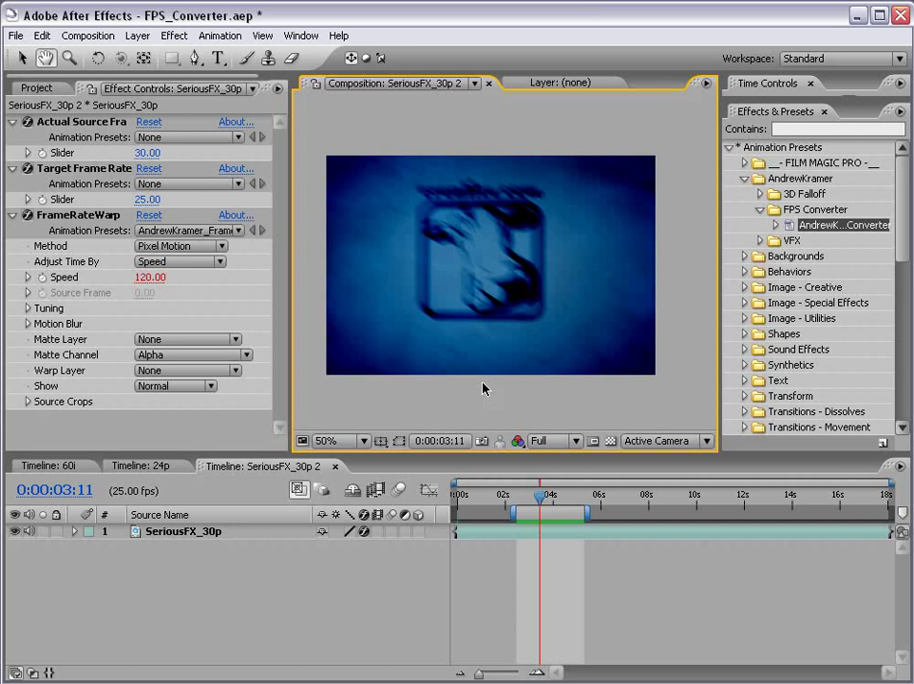
key("Page_Down")
key("Page_Down")
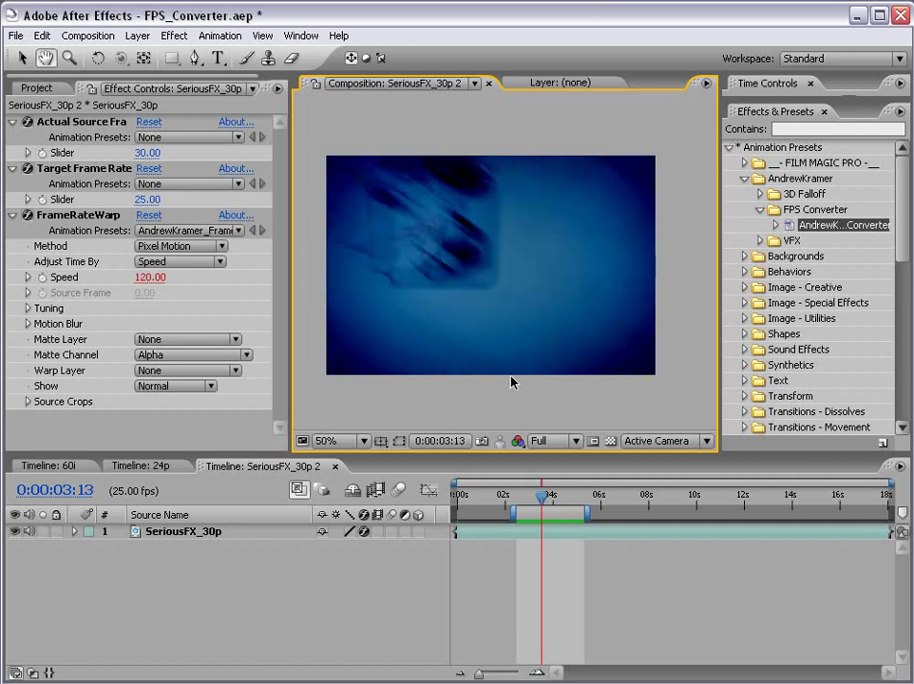
key("Page_Up")
key("Page_Down")
key("Page_Down")
key("Page_Up")
key("Page_Down")
key("Page_Down")
key("Page_Up")
key("Page_Up")
key("Page_Up")
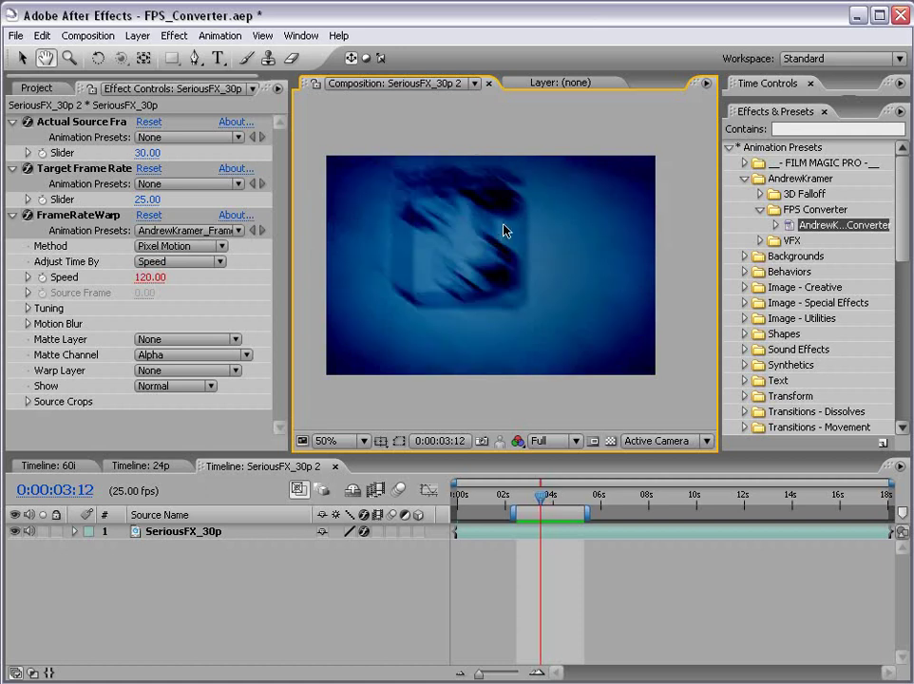
key("Page_Down")
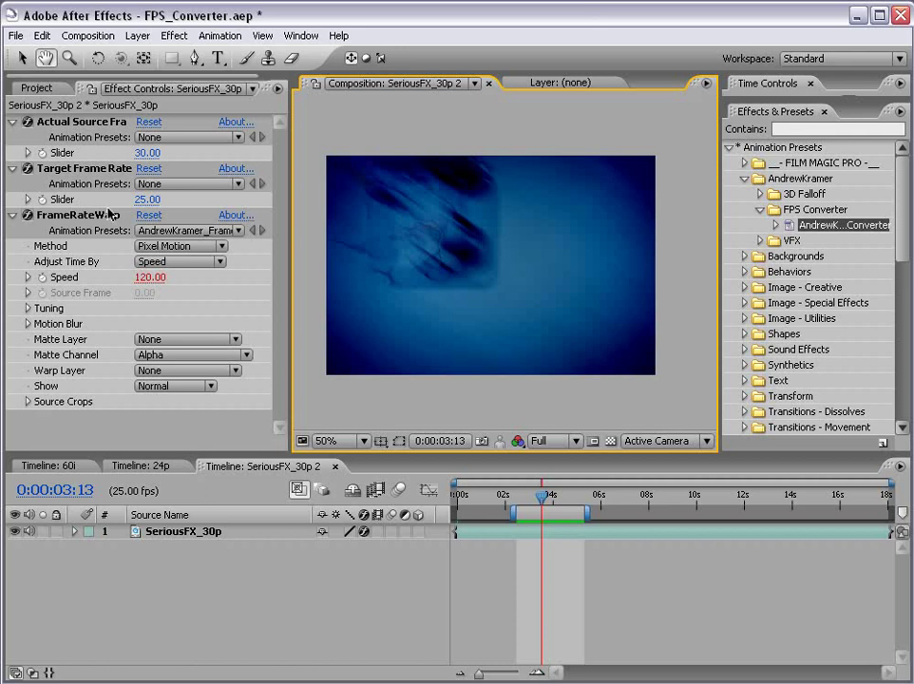
Expand FrameRateWarp's Tuning settings and make the Effect Controls panel taller and wider.
left_click(84, 215)
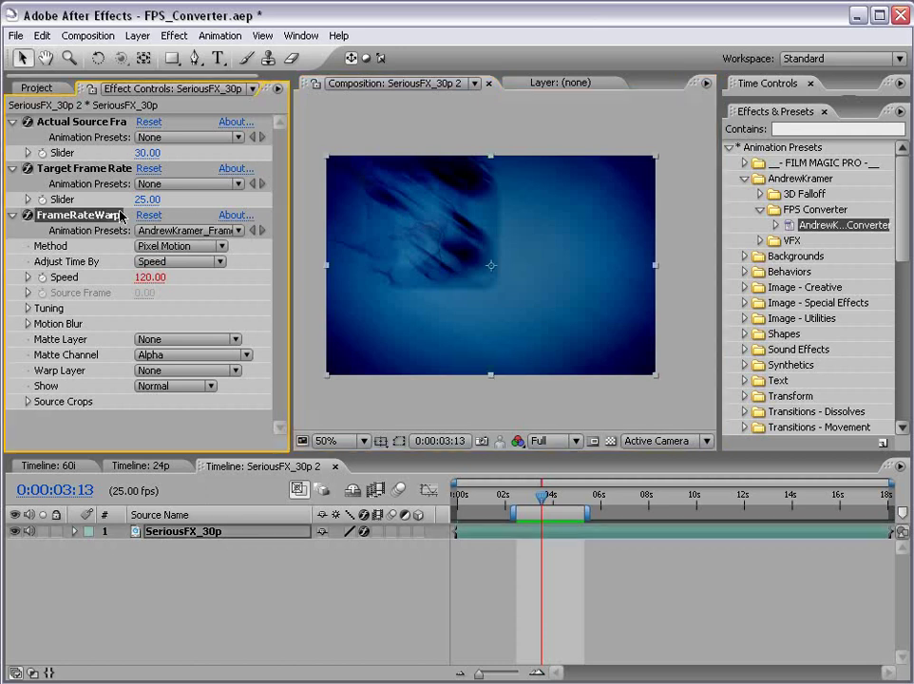
left_click(28, 307)
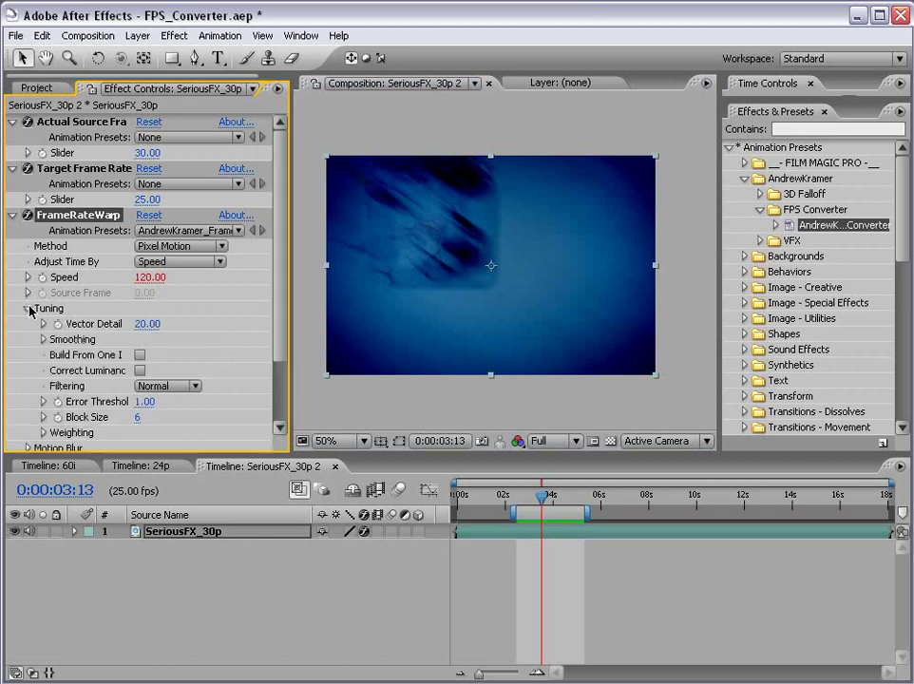
left_click_drag(225, 457, 225, 516)
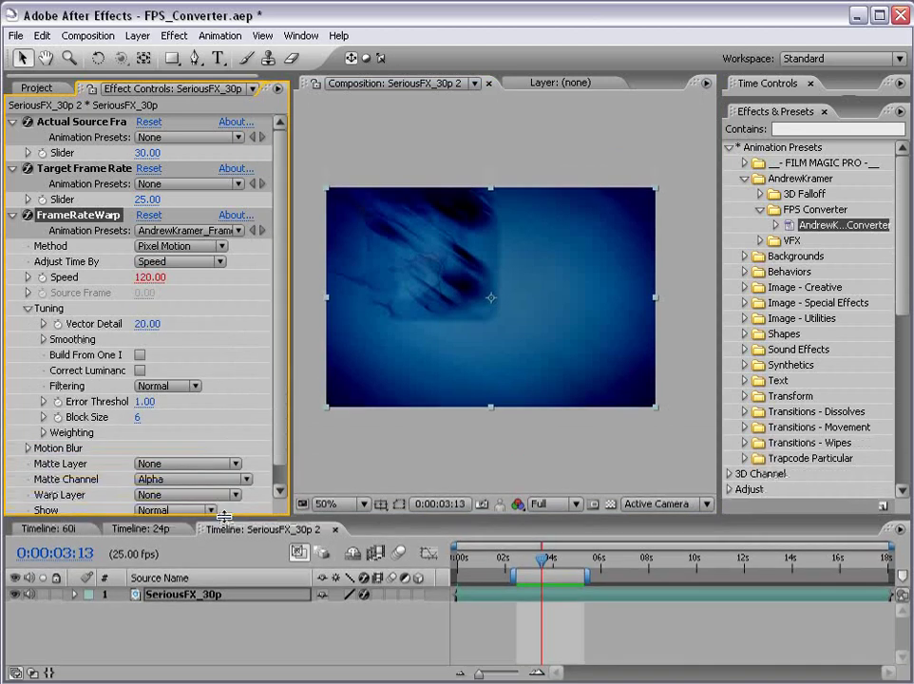
left_click_drag(294, 389, 316, 387)
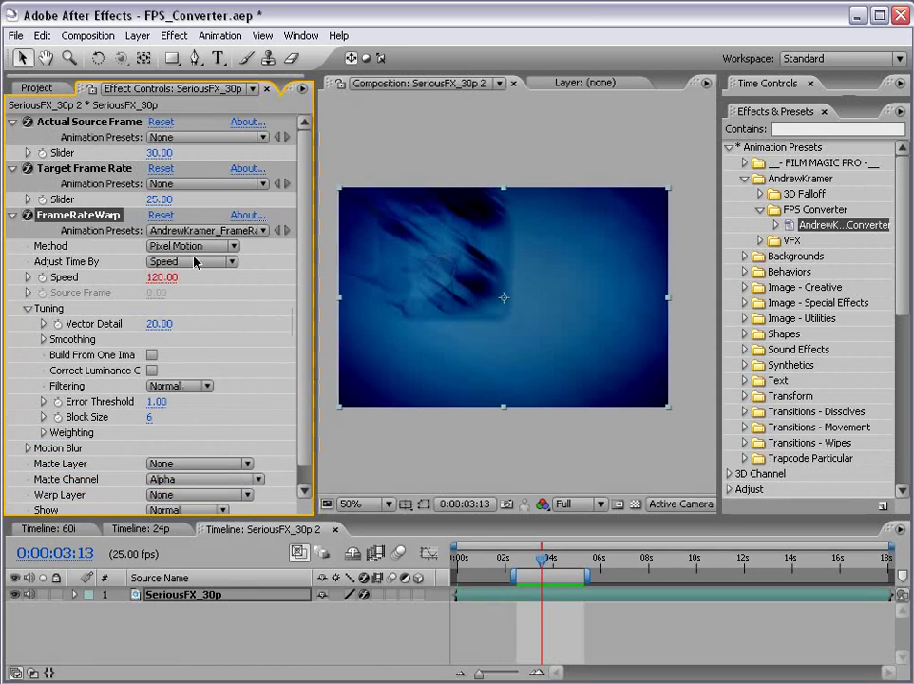
Set FrameRateWarp's Error Threshold to 40 in the Tuning settings.
left_click(42, 402)
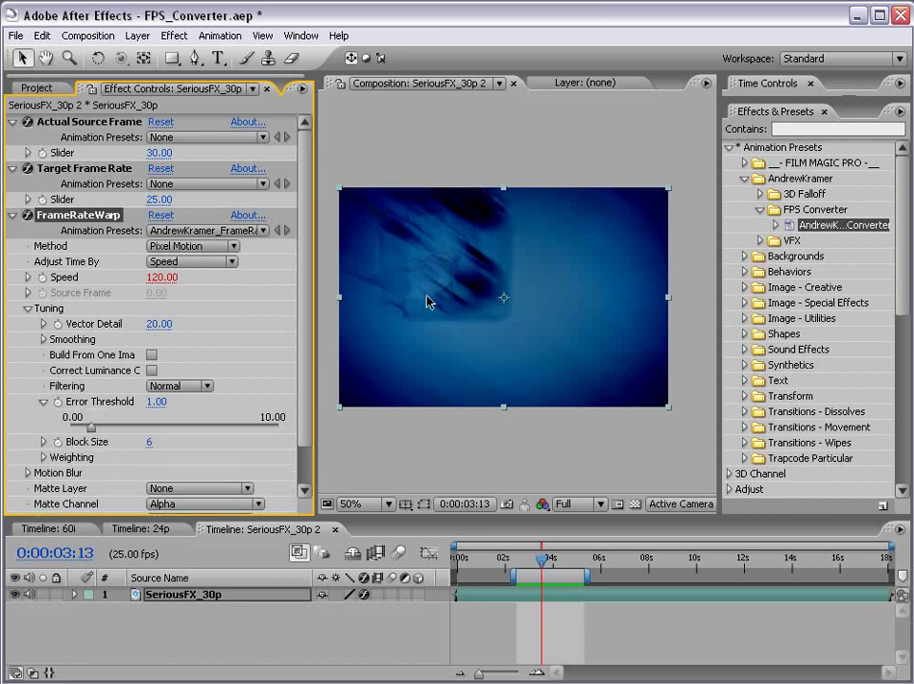
left_click(157, 402)
type("40")
key("Return")
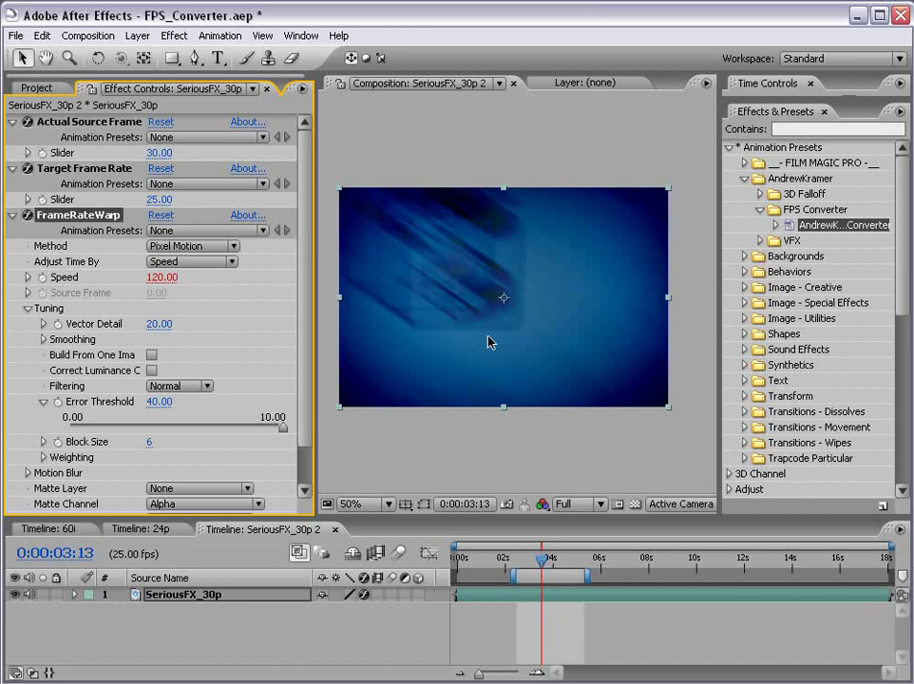
Preview the retuned composition and inspect the frame at 0:00:03:16 in the maximized view.
left_click(452, 453)
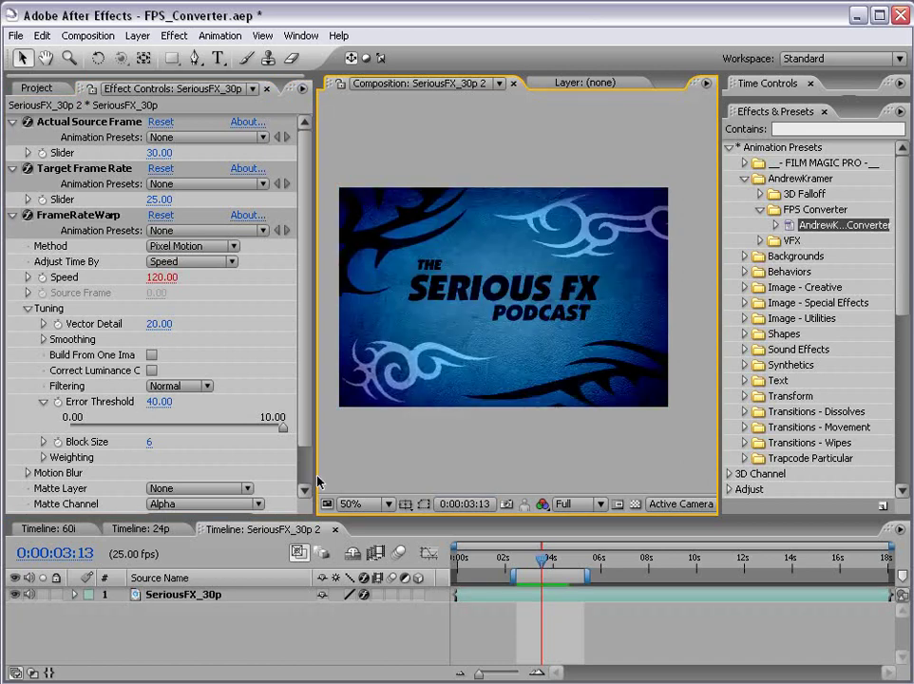
key("grave")
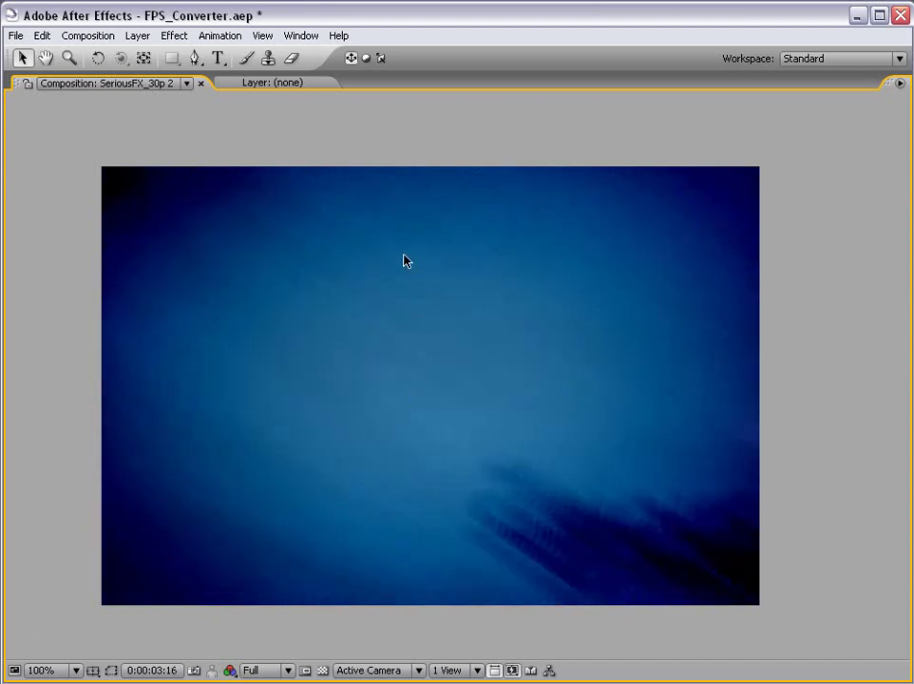
key("grave")
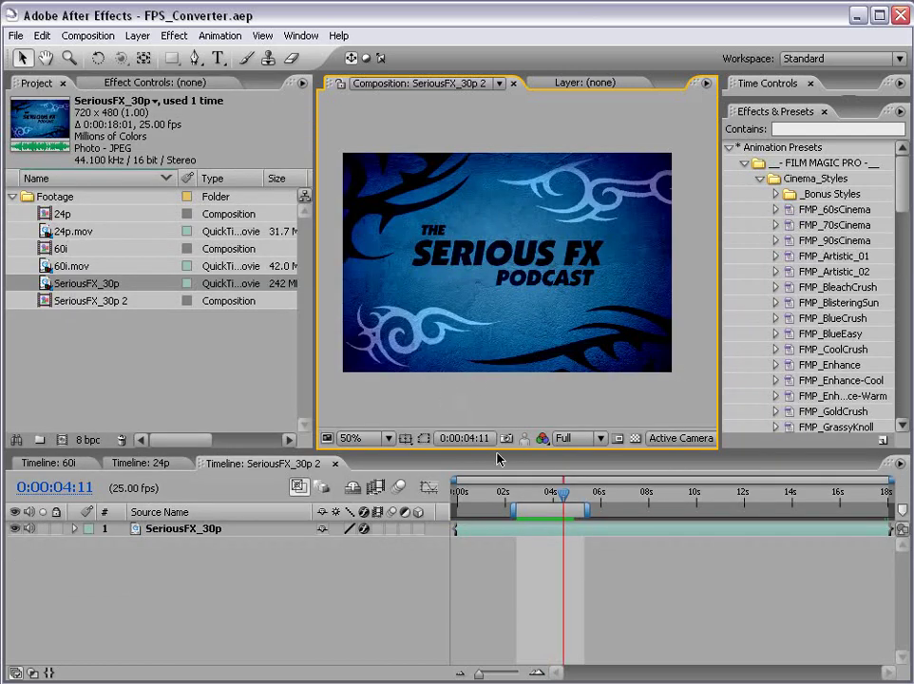
Change the SeriousFX_30p 2 composition settings to the PAL D1/DV preset, 720 x 576 at 25 fps.
left_click(556, 495)
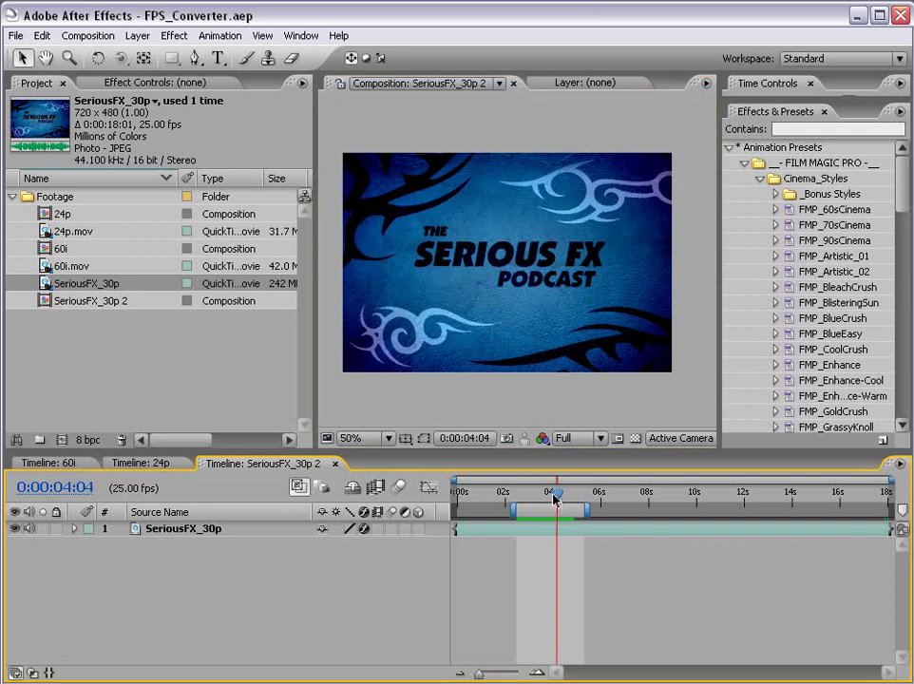
left_click(87, 35)
left_click(125, 79)
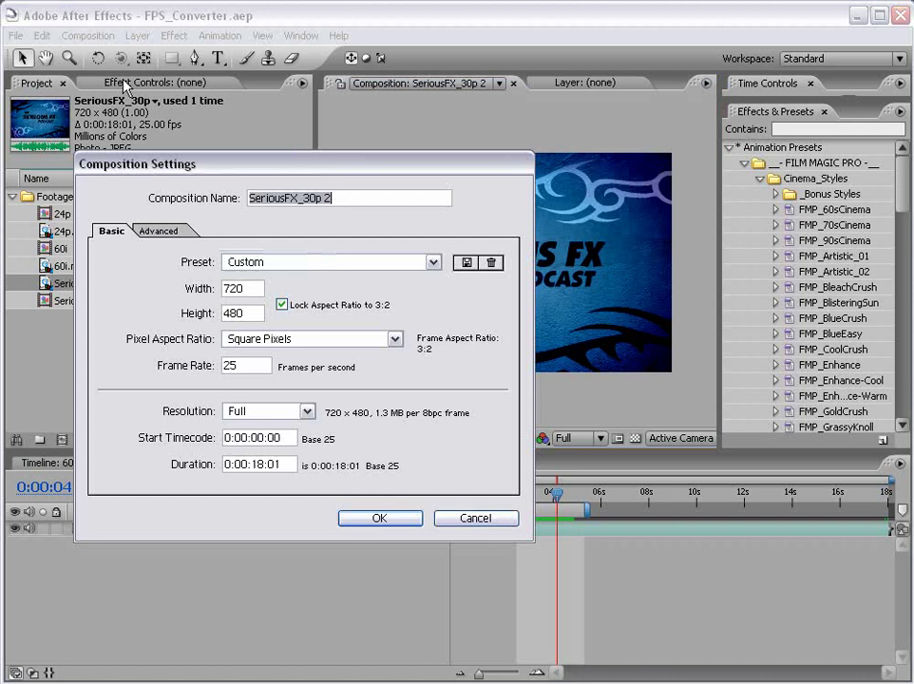
left_click(280, 267)
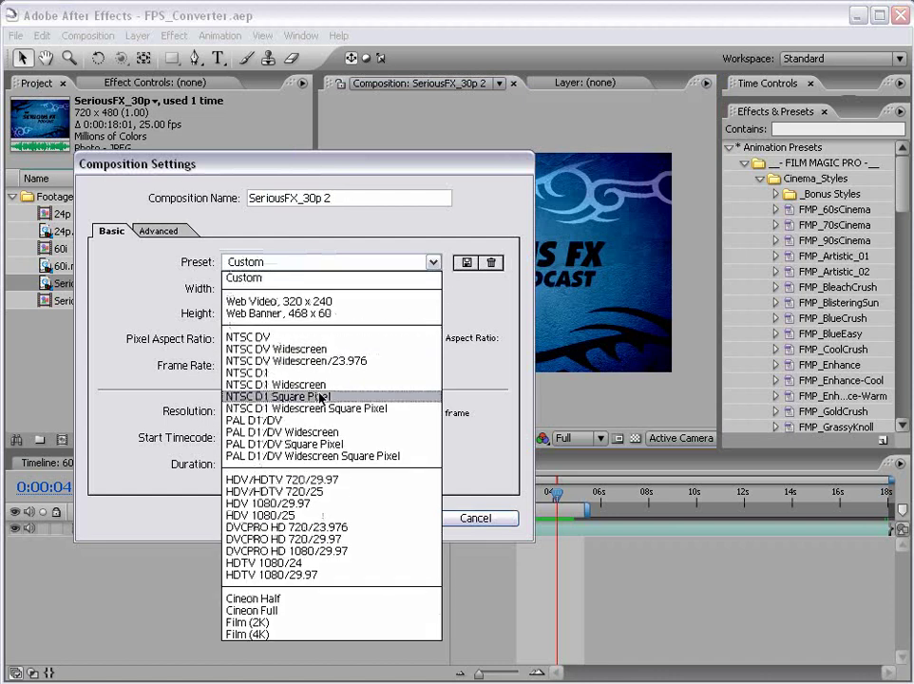
left_click(266, 420)
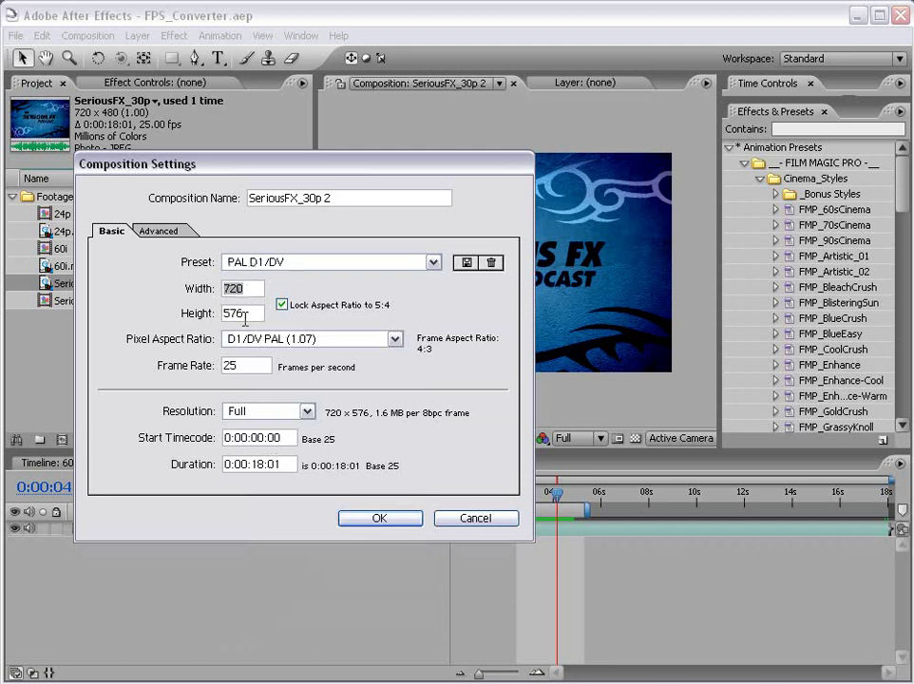
double_click(239, 366)
left_click(382, 520)
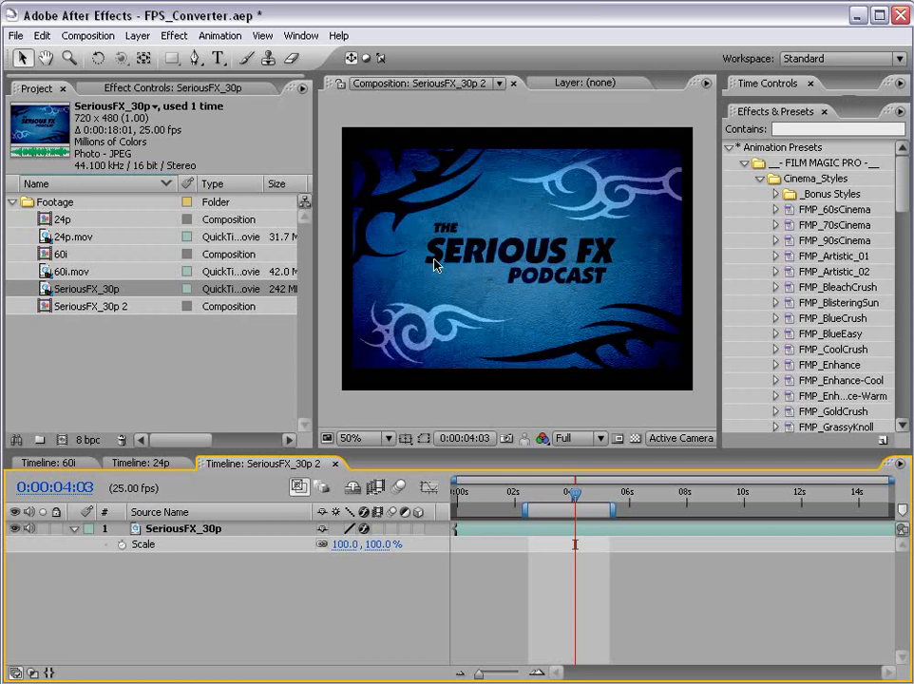
Scale the SeriousFX_30p layer to fit the width of the PAL composition.
left_click(421, 224)
right_click(407, 261)
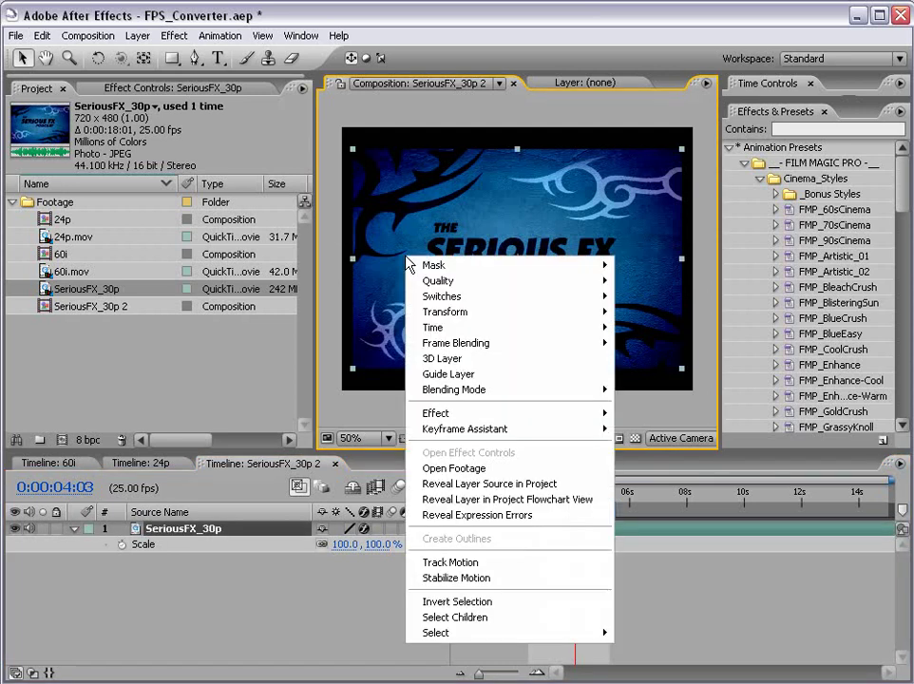
mouse_move(460, 317)
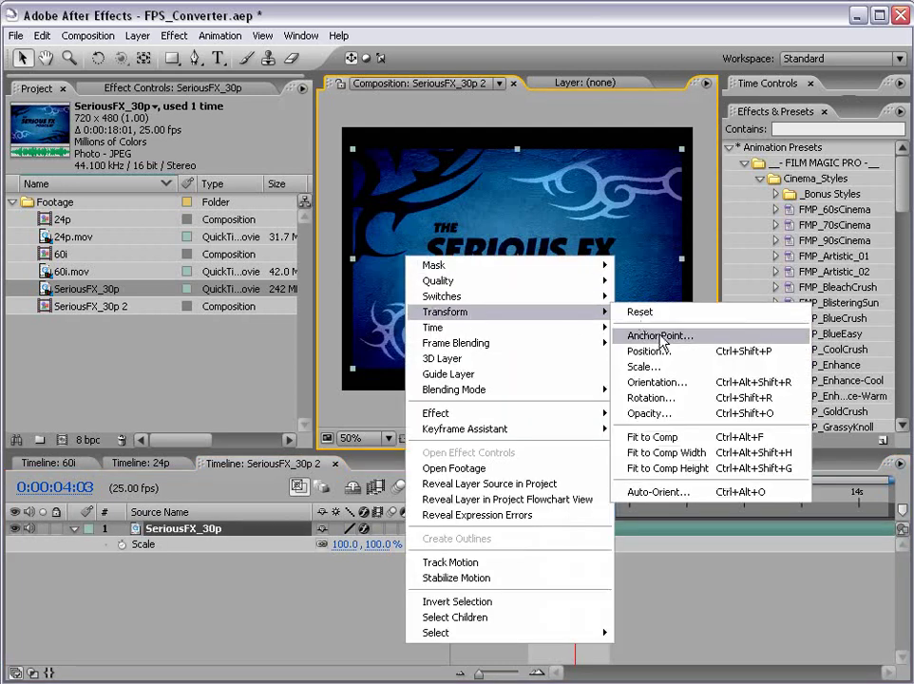
left_click(669, 453)
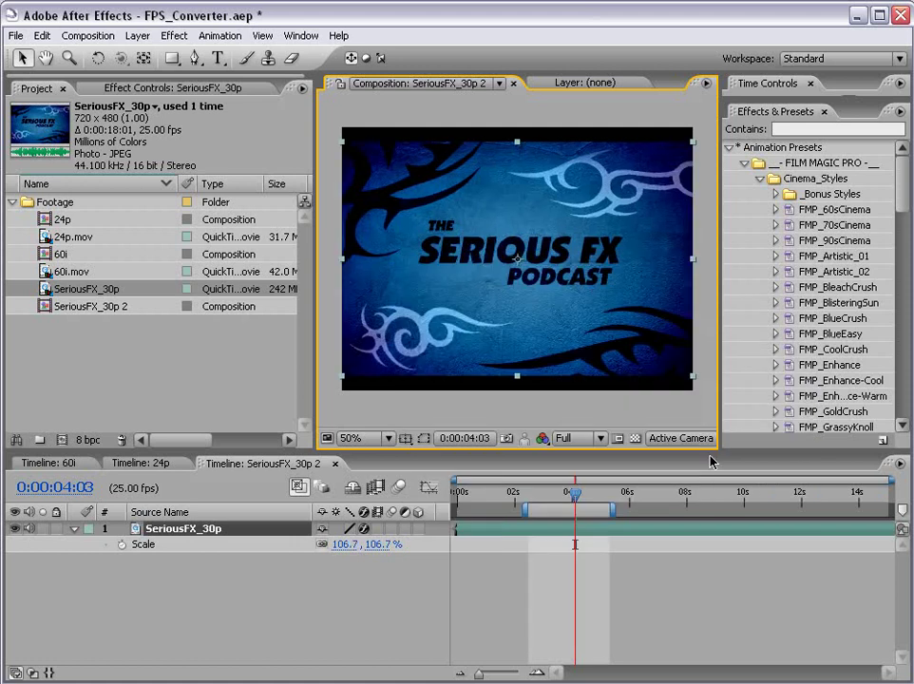
Try scaling the SeriousFX_30p layer to fit the composition height and undo that scaling.
right_click(461, 323)
mouse_move(513, 377)
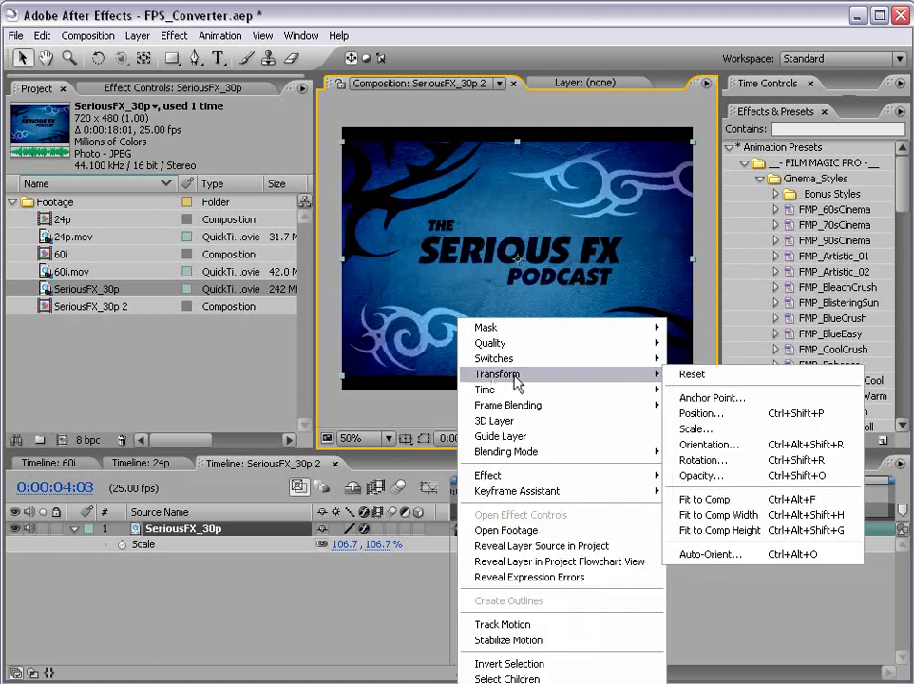
left_click(703, 529)
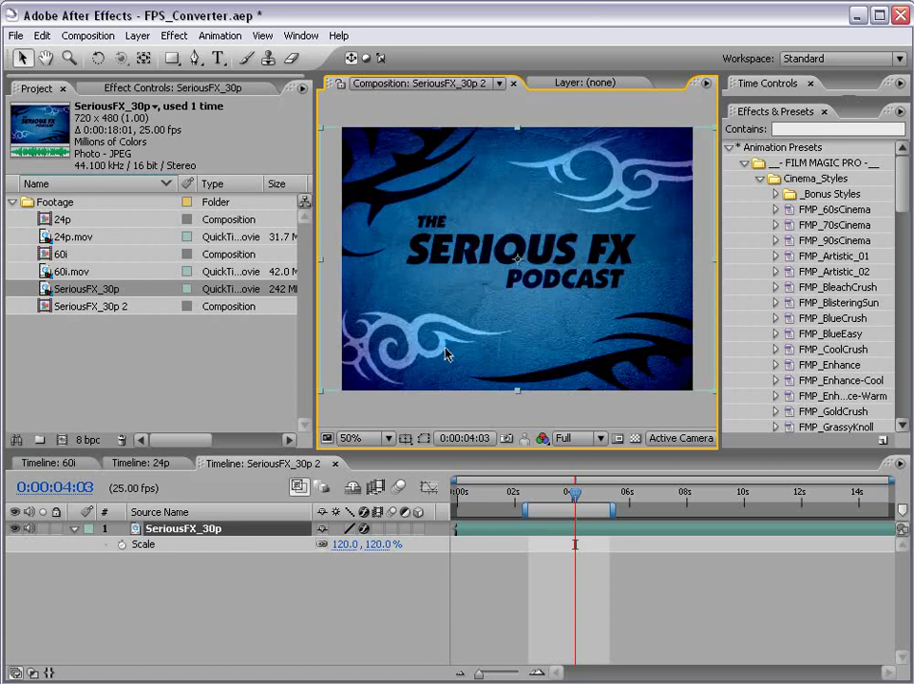
key("ctrl+z")
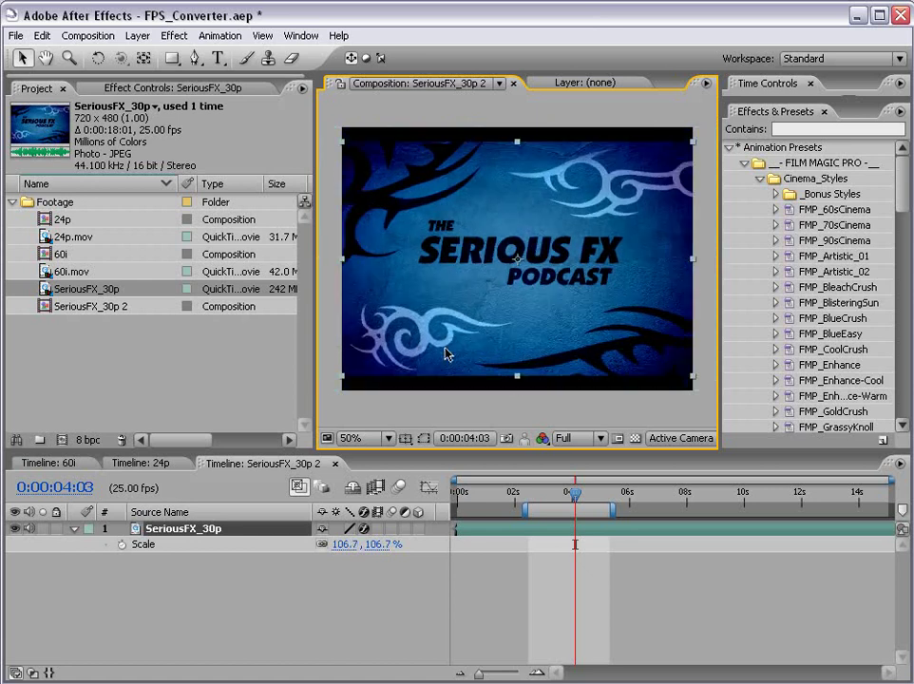
left_click(402, 414)
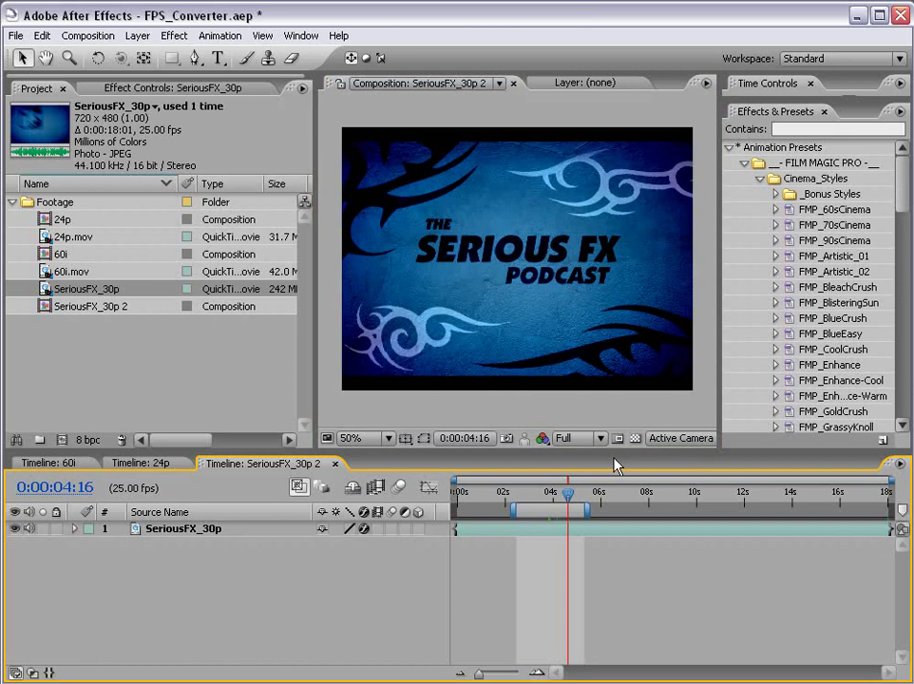
Set the SeriousFX_30p footage to loop 2 times in its interpretation settings.
left_click(867, 529)
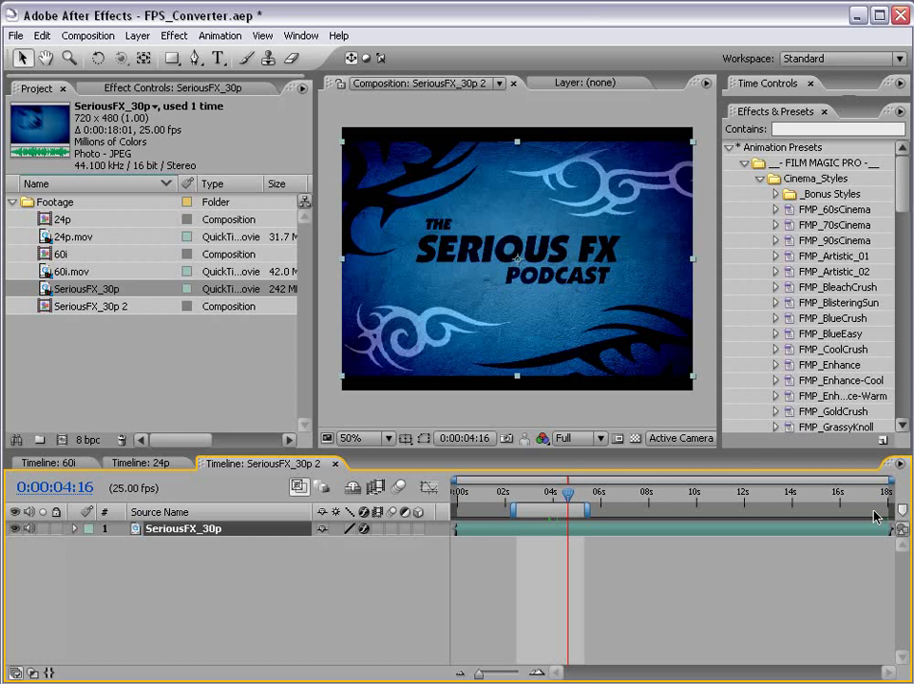
left_click(112, 368)
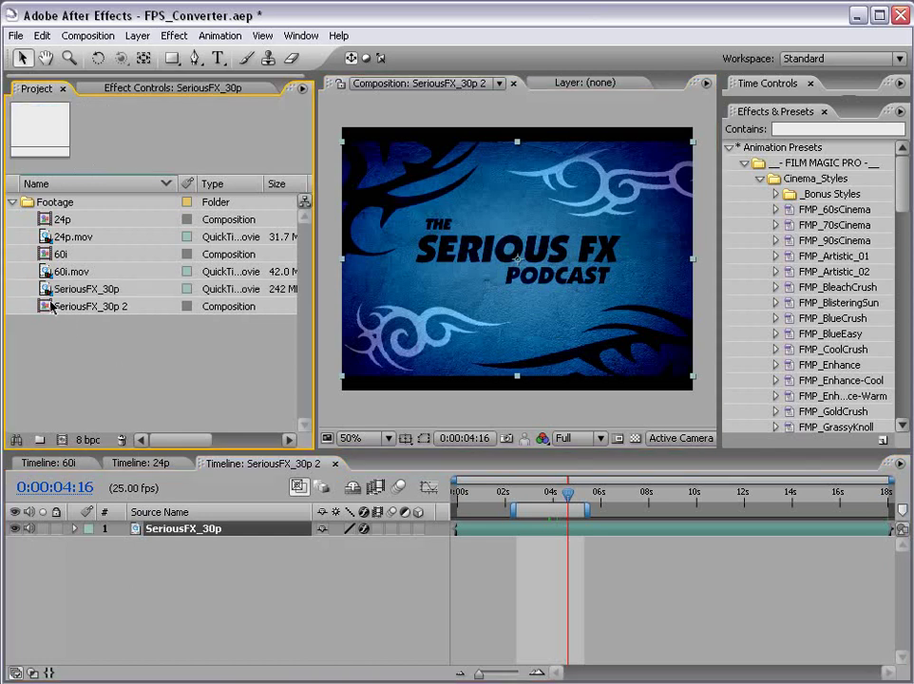
right_click(73, 295)
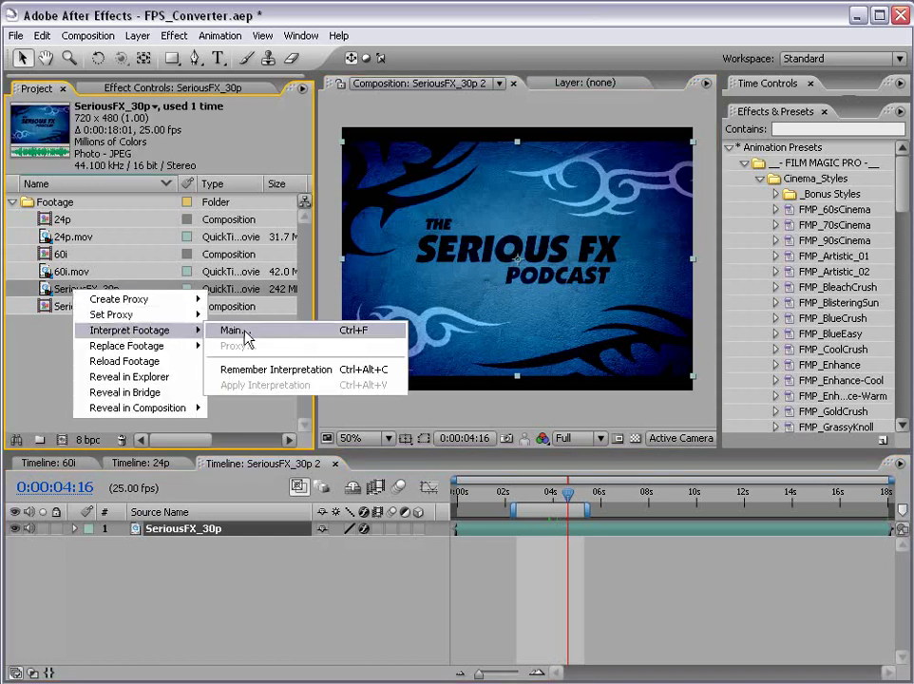
left_click(245, 331)
left_click(366, 572)
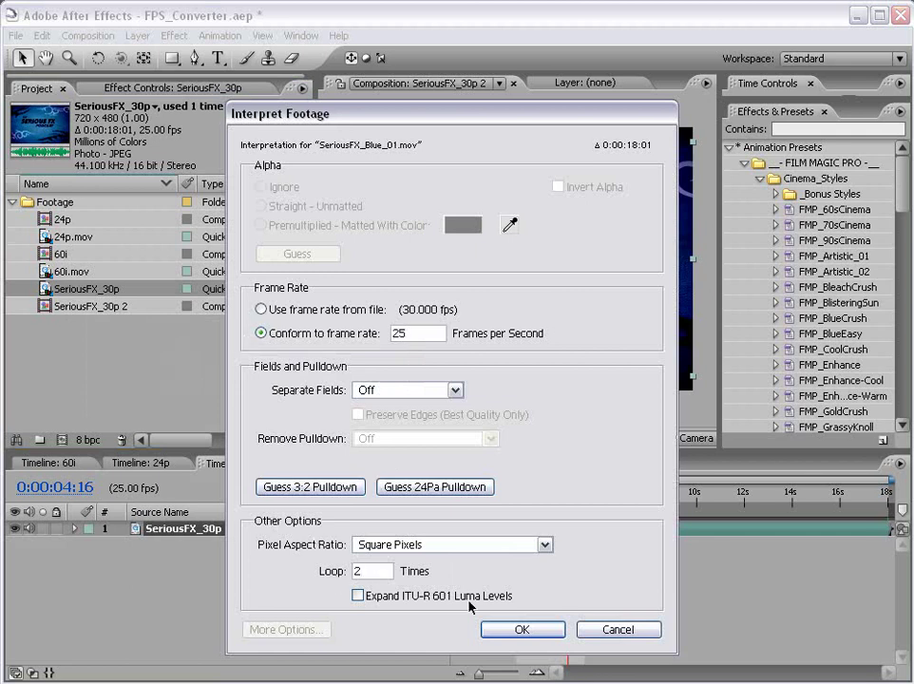
left_click(518, 630)
Set the SeriousFX_30p 2 composition's duration to 0:00:25:01.
left_click(87, 35)
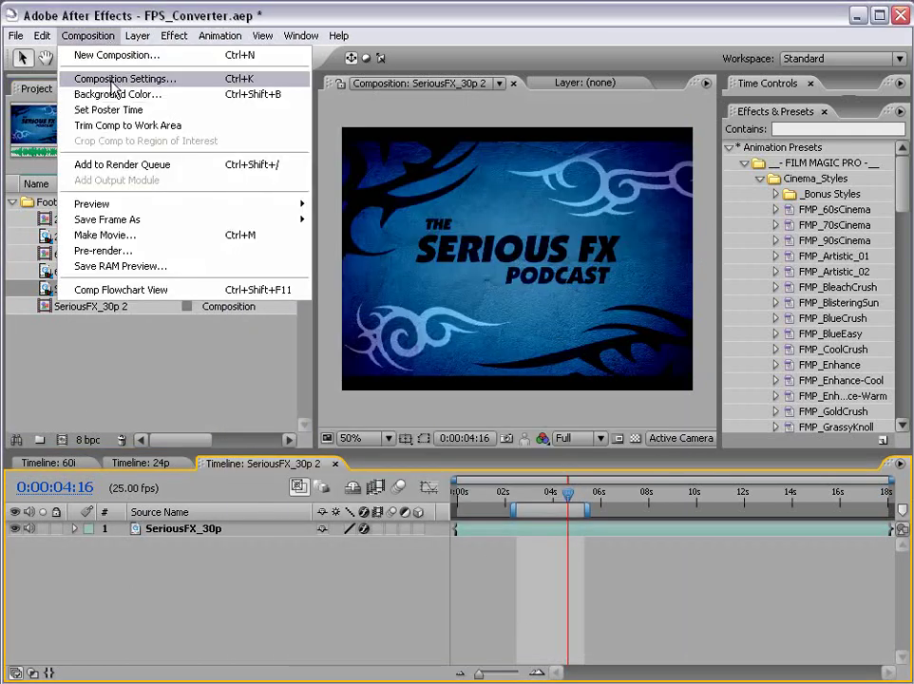
left_click(92, 78)
double_click(258, 463)
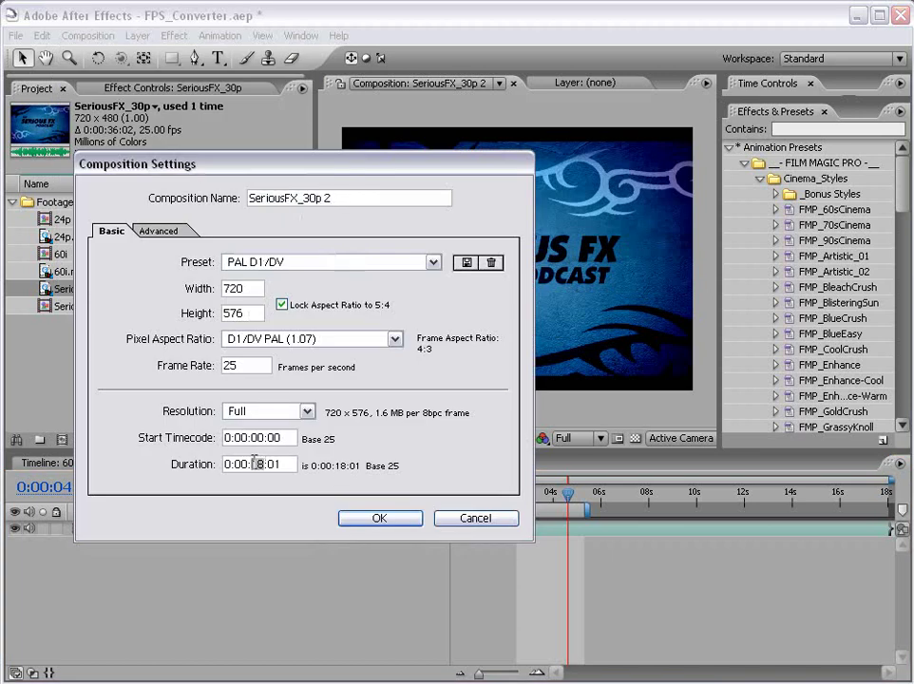
type("25")
left_click(379, 518)
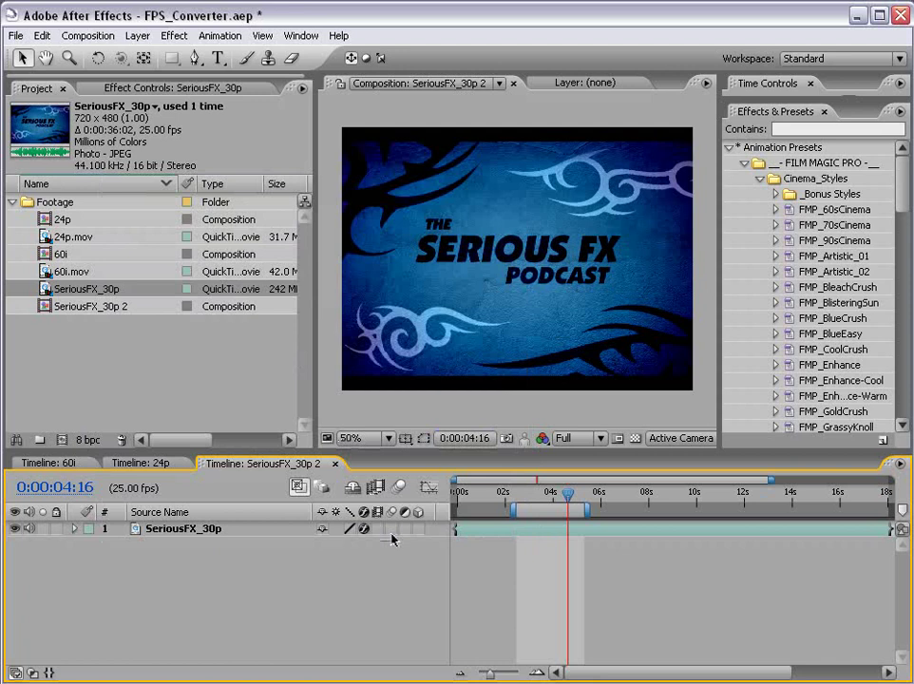
Try extending the looped SeriousFX_30p layer to the composition's end, and undo the extension and the looping.
left_click_drag(765, 532, 895, 538)
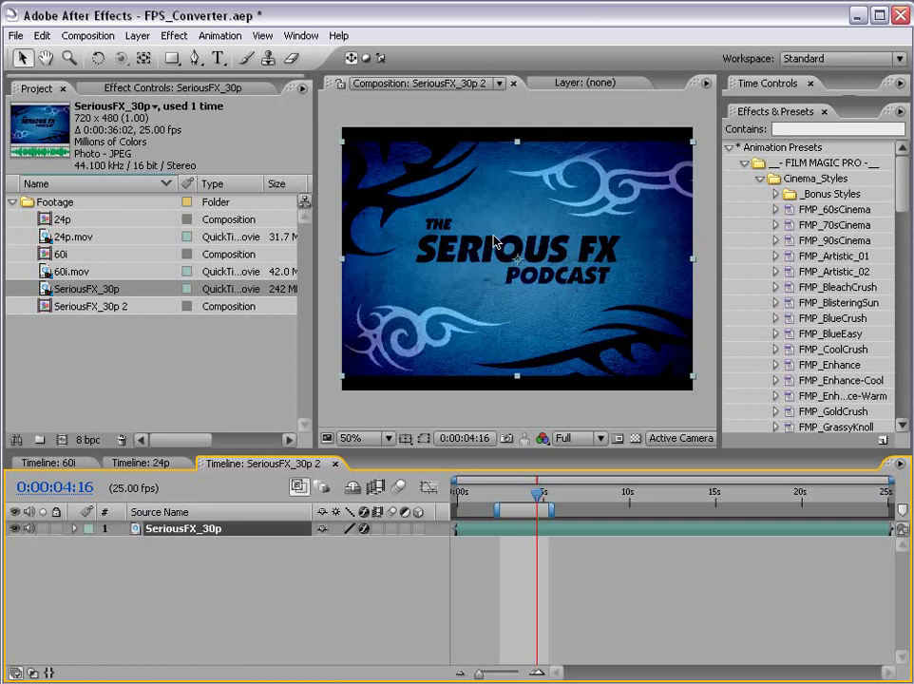
key("ctrl+z")
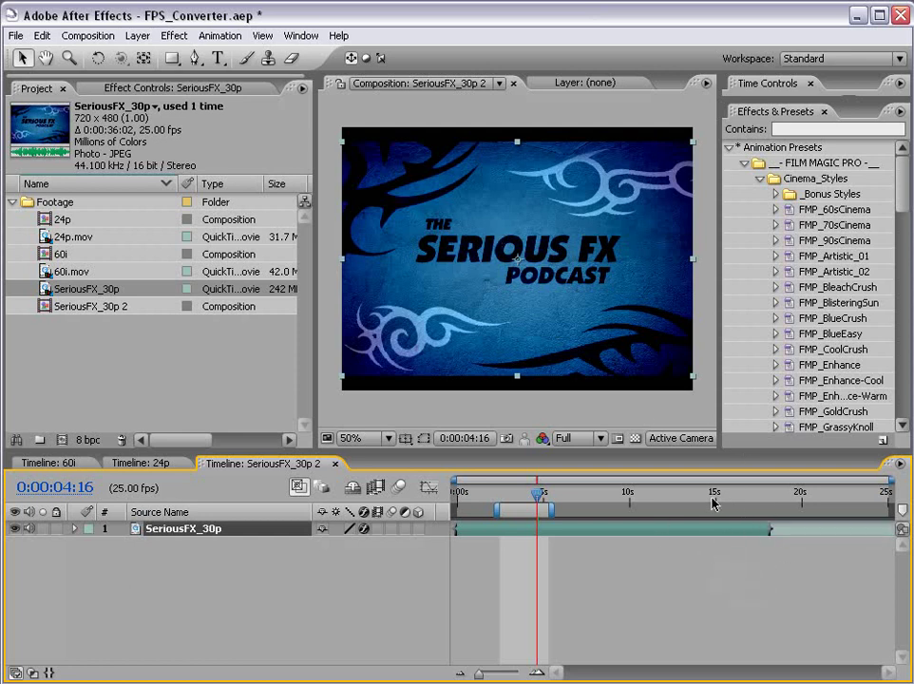
left_click(690, 567)
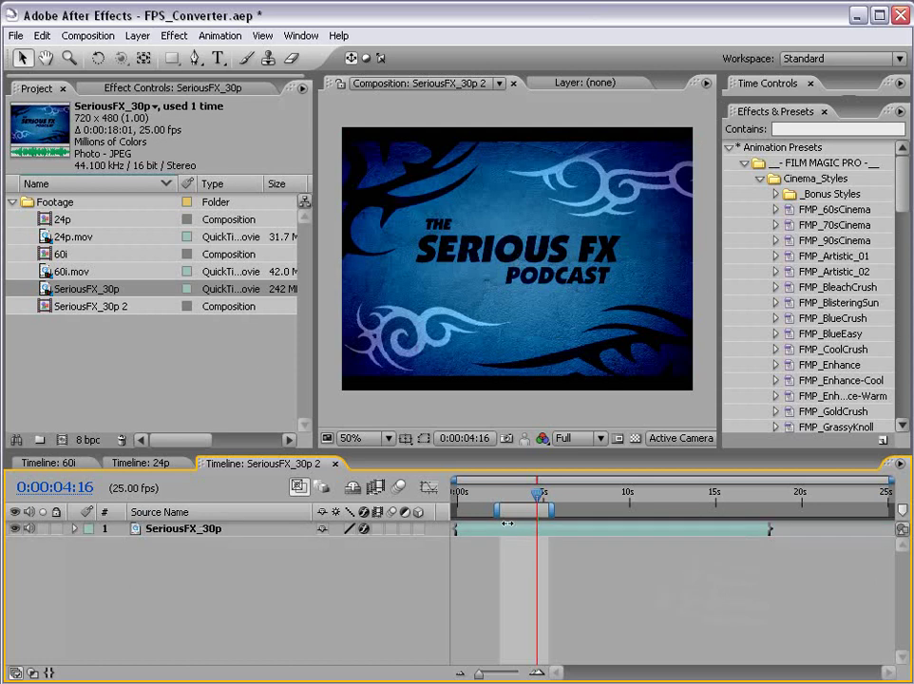
Compare the file's own frame rate with the 25 fps conform option in the SeriousFX_30p interpretation settings, keeping 25 fps.
right_click(92, 293)
mouse_move(152, 331)
left_click(253, 333)
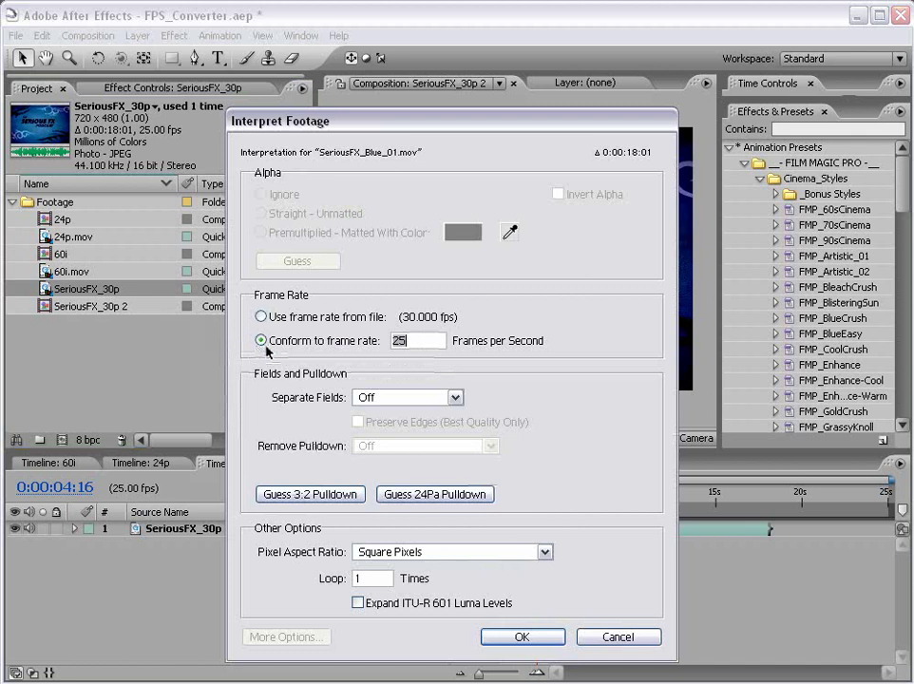
left_click(261, 340)
double_click(399, 340)
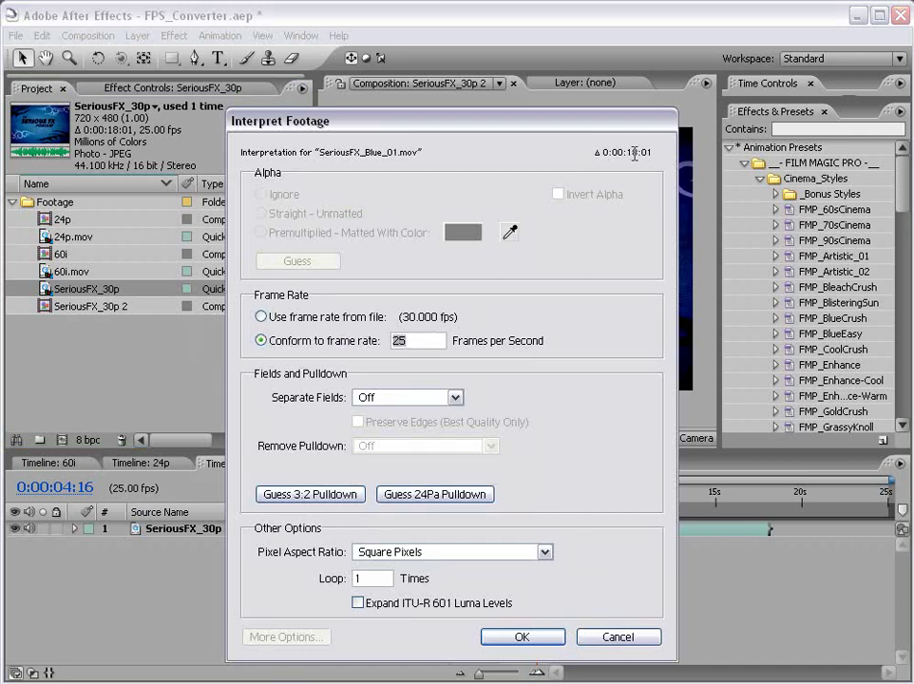
left_click(260, 317)
left_click(260, 340)
left_click(522, 637)
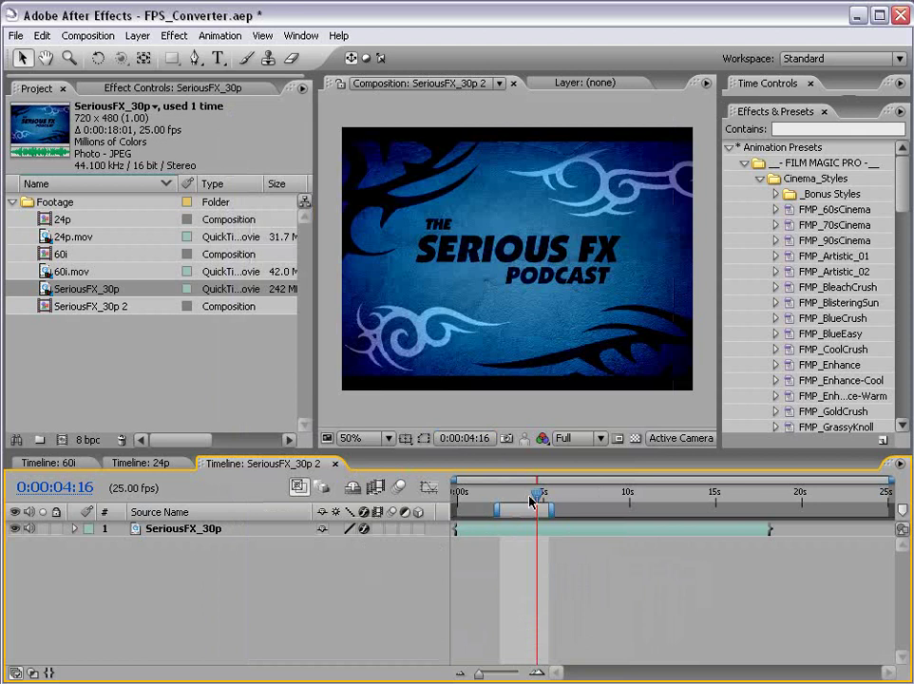
Set the SeriousFX_30p 2 composition's duration to 0:00:15:01 and check its last and first frames.
left_click(87, 35)
left_click(105, 59)
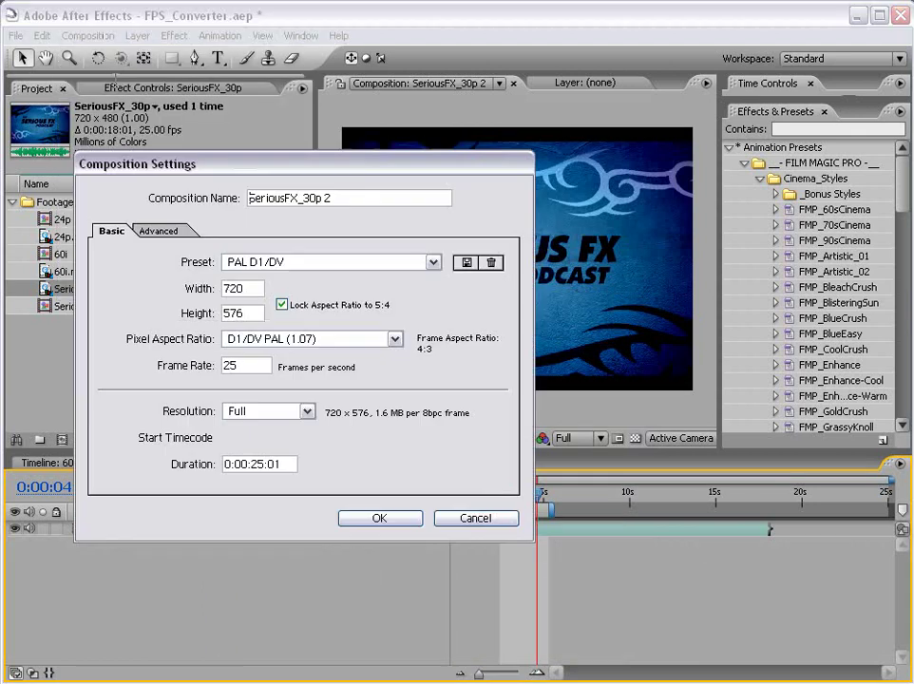
left_click(257, 466)
double_click(257, 465)
type("15")
left_click(371, 520)
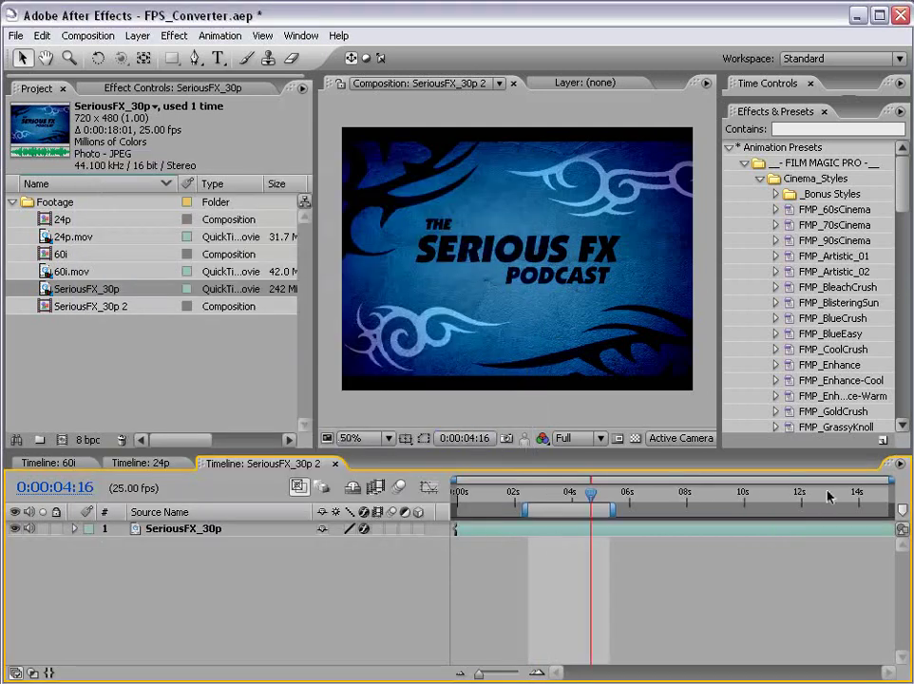
key("End")
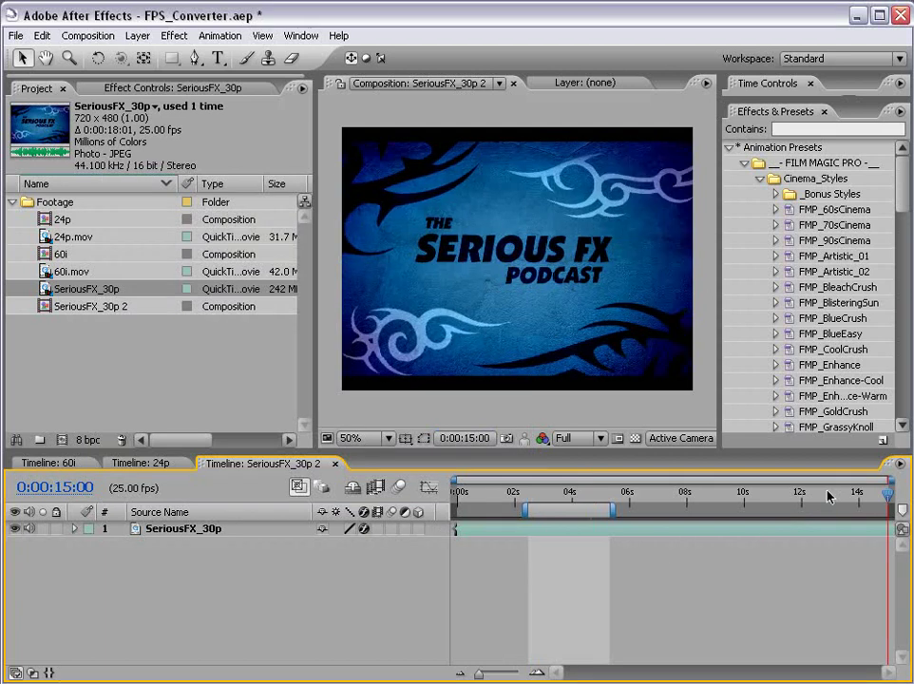
key("Home")
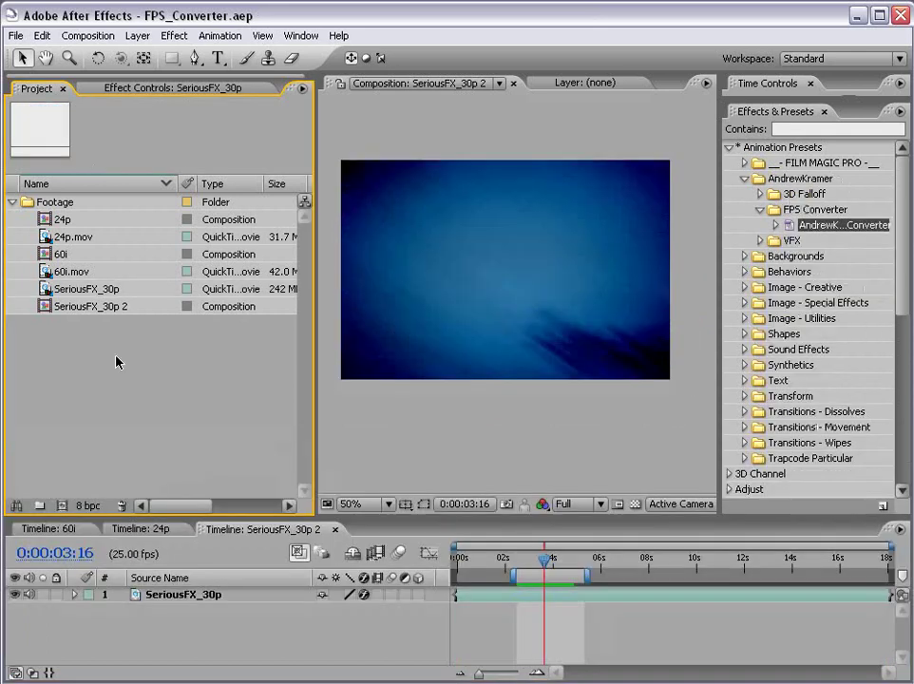
Set the FrameRateWarp method on the 24p.mov layer in the 24p composition to Frame Mix.
left_click(142, 529)
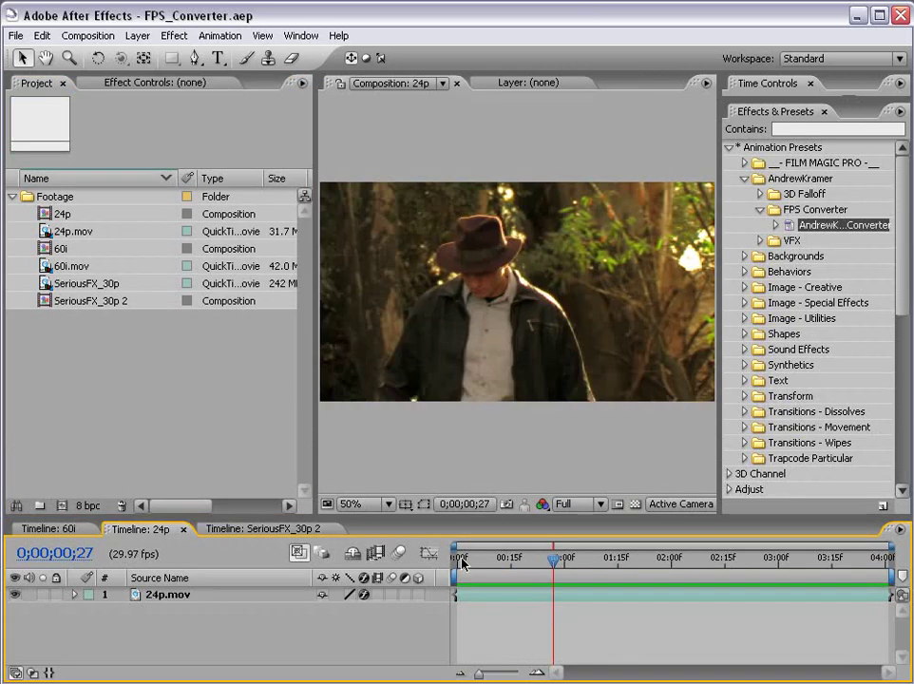
left_click(516, 598)
left_click(116, 83)
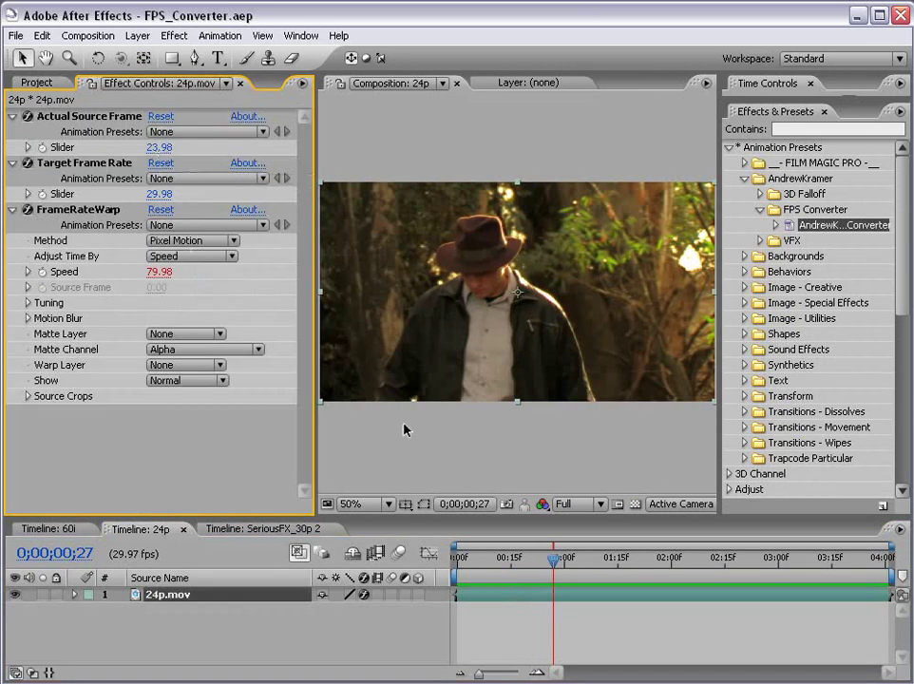
left_click(175, 244)
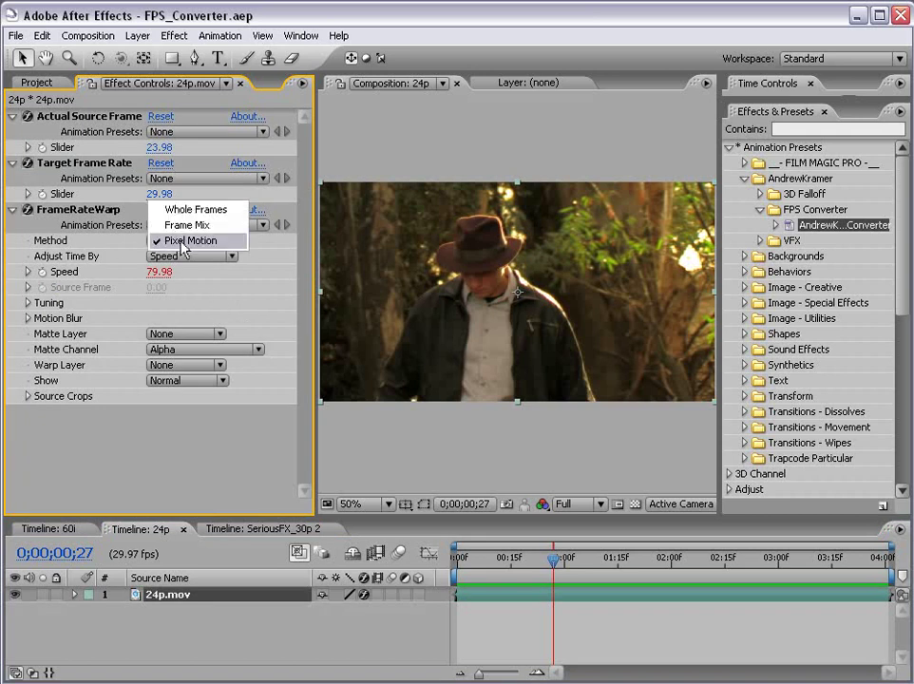
left_click(211, 243)
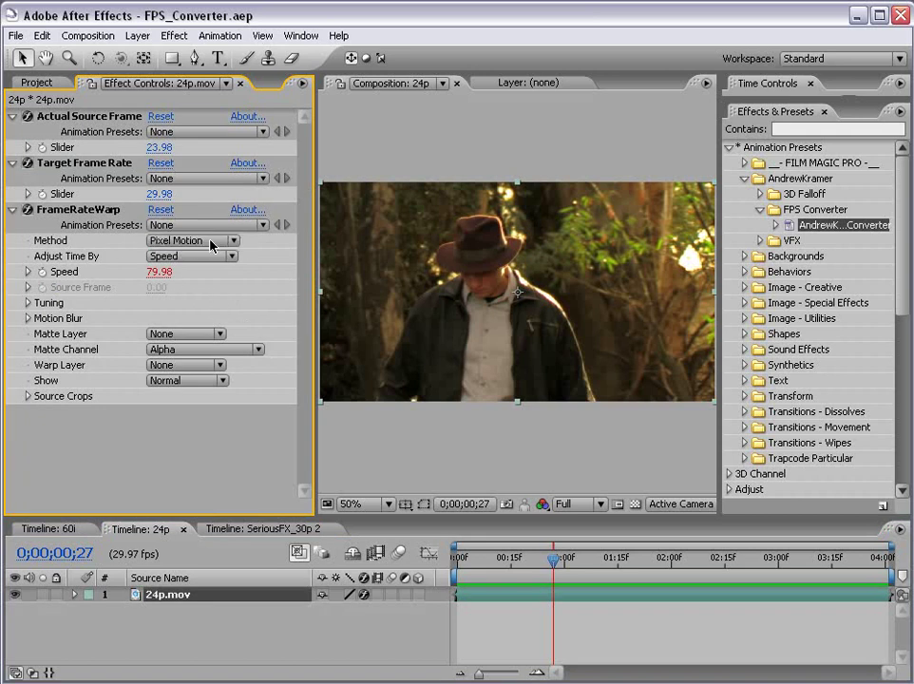
left_click(211, 243)
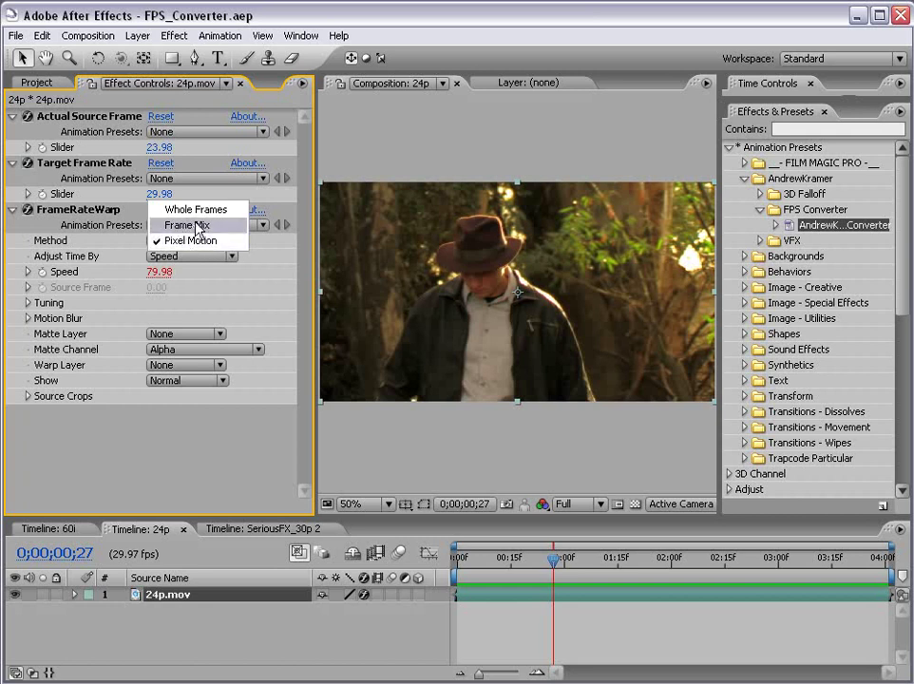
left_click(195, 225)
Step back frame by frame to 0;00;00;22 at 100% magnification to examine the Frame Mix blending.
scroll(529, 319, "up", 1)
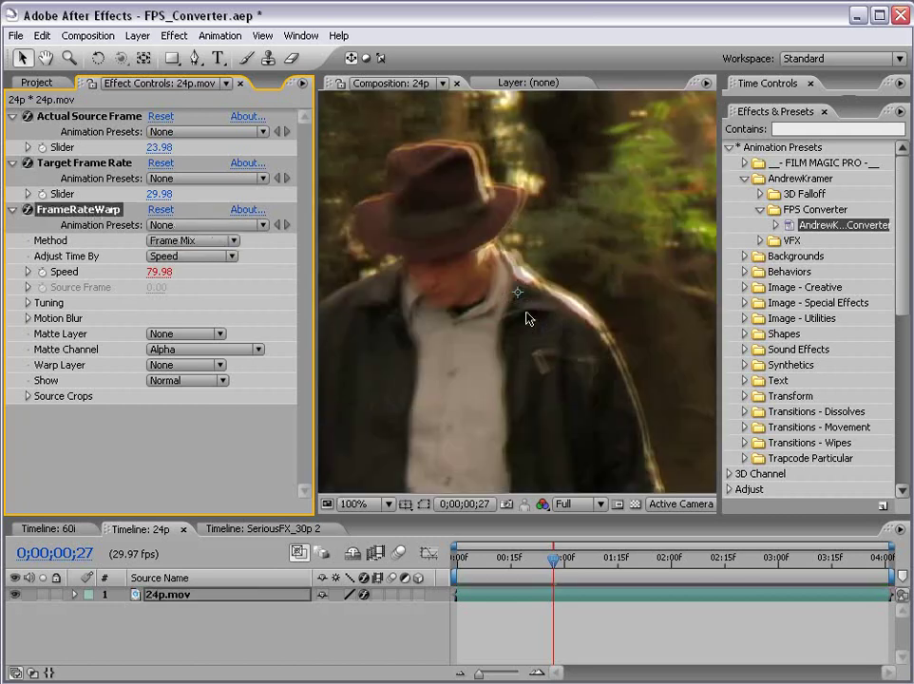
key("Page_Up")
key("Page_Up")
key("Page_Up")
key("Page_Up")
key("Page_Up")
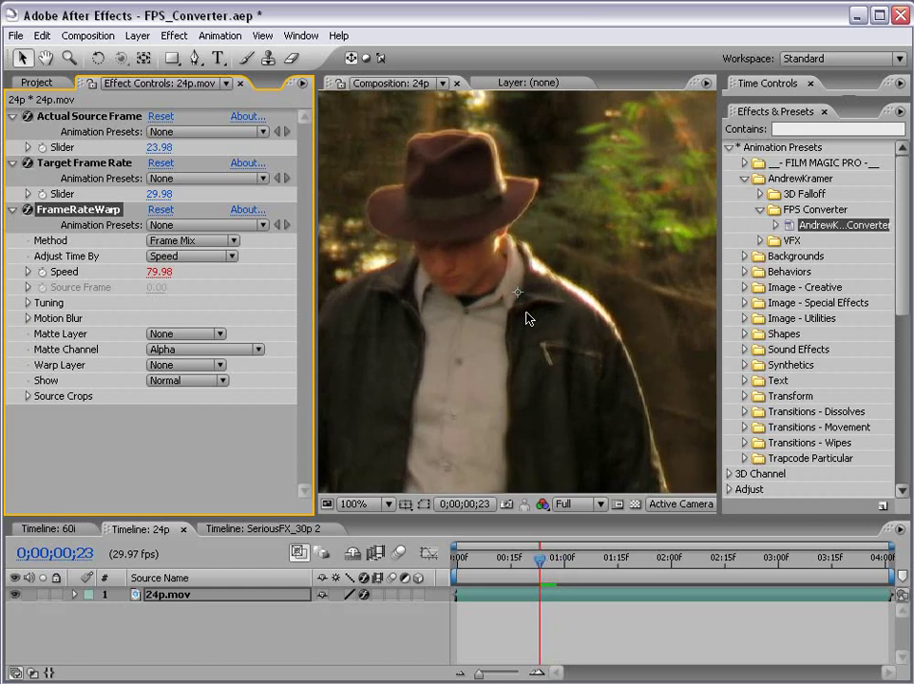
scroll(529, 319, "down", 1)
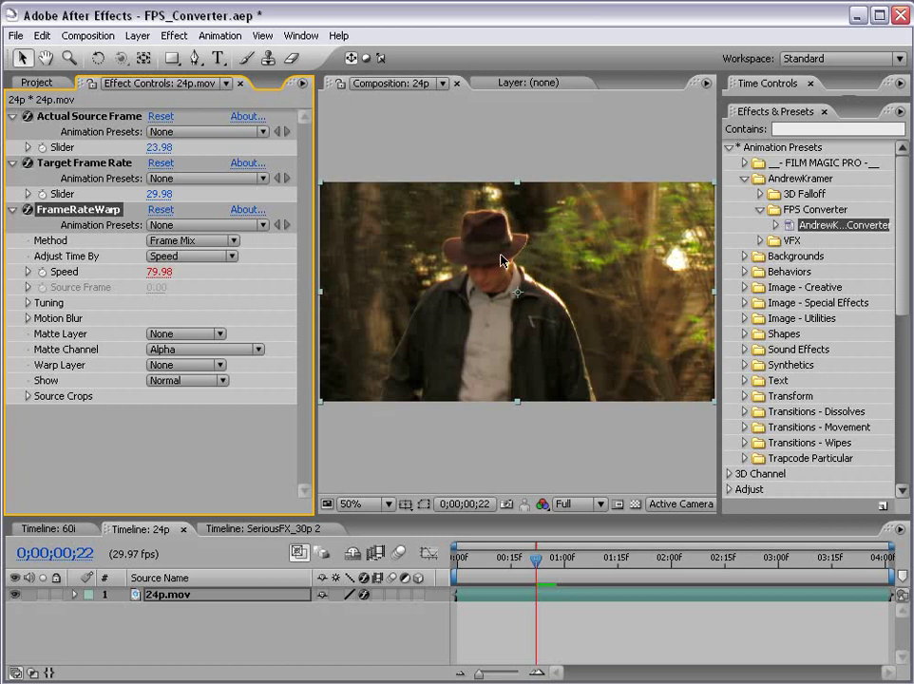
Preview the 24p composition in motion and step forward to 0;00;00;27 at 100% magnification to examine the blended edges.
key("KP_0")
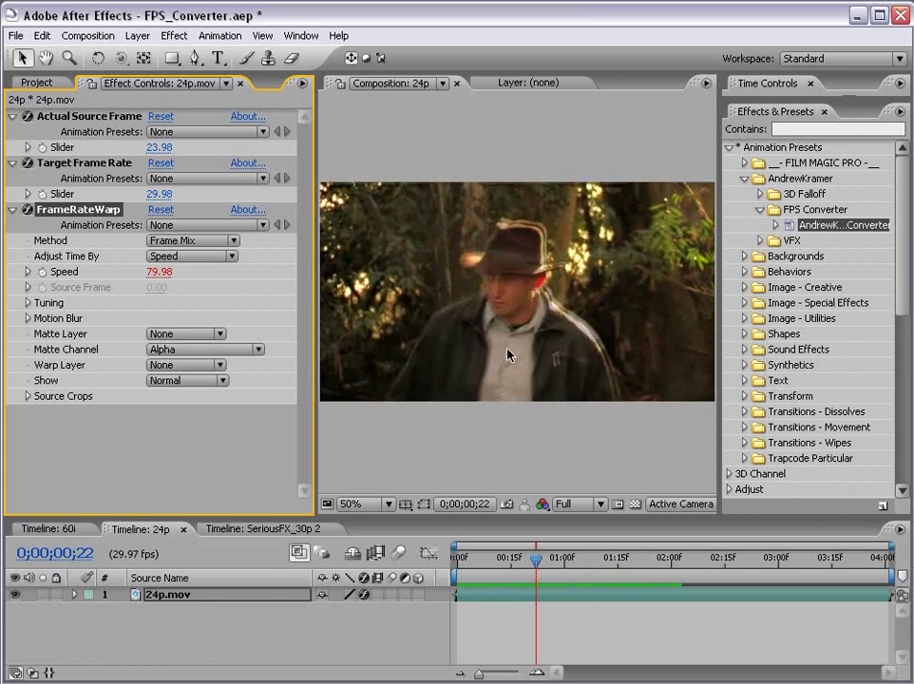
key("space")
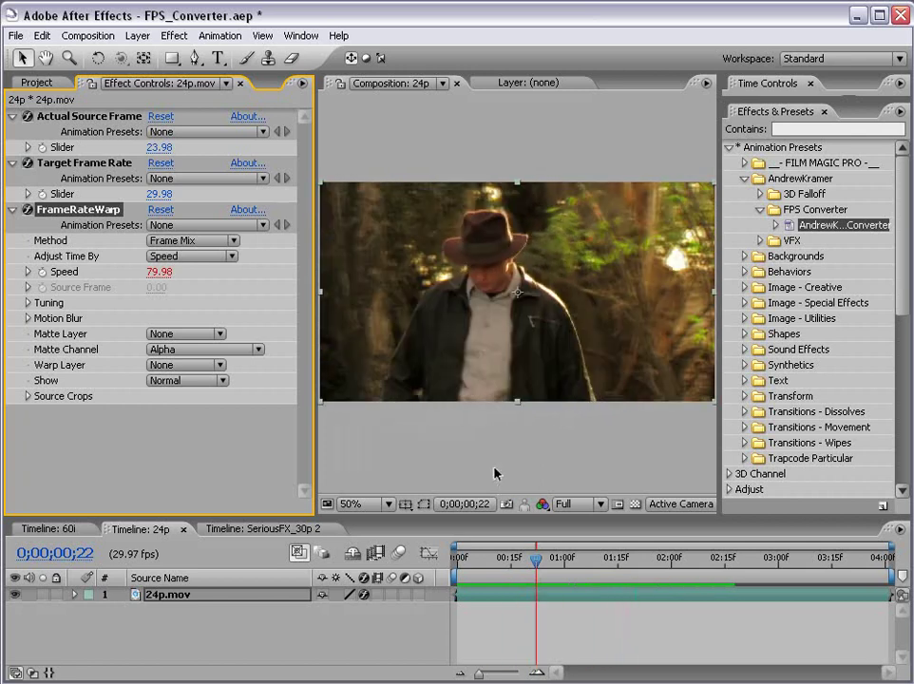
key("period")
key("Page_Down")
key("Page_Down")
key("Page_Down")
key("Page_Down")
key("Page_Down")
key("Page_Down")
key("Page_Down")
key("Page_Down")
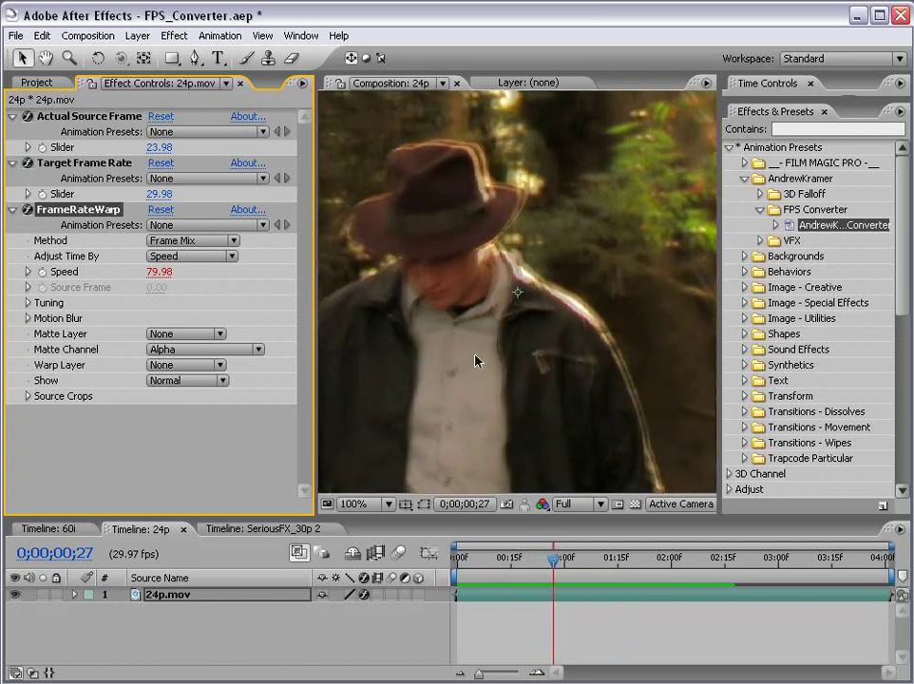
Step back a few frames and preview the 24p composition at 50% magnification to examine the Frame Mix motion.
key("Page_Up")
key("Page_Up")
key("Page_Up")
key("comma")
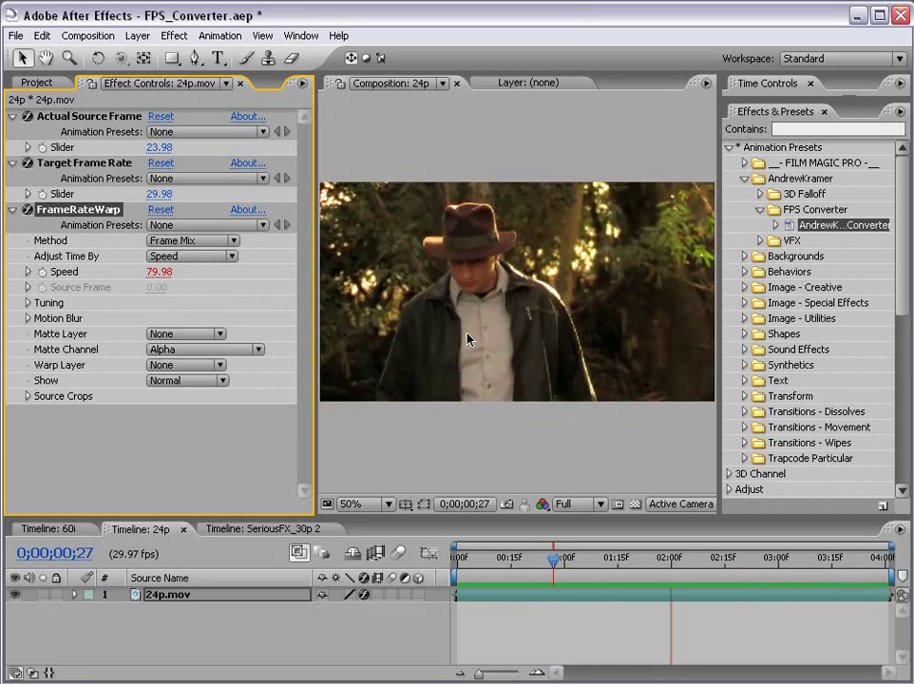
key("space")
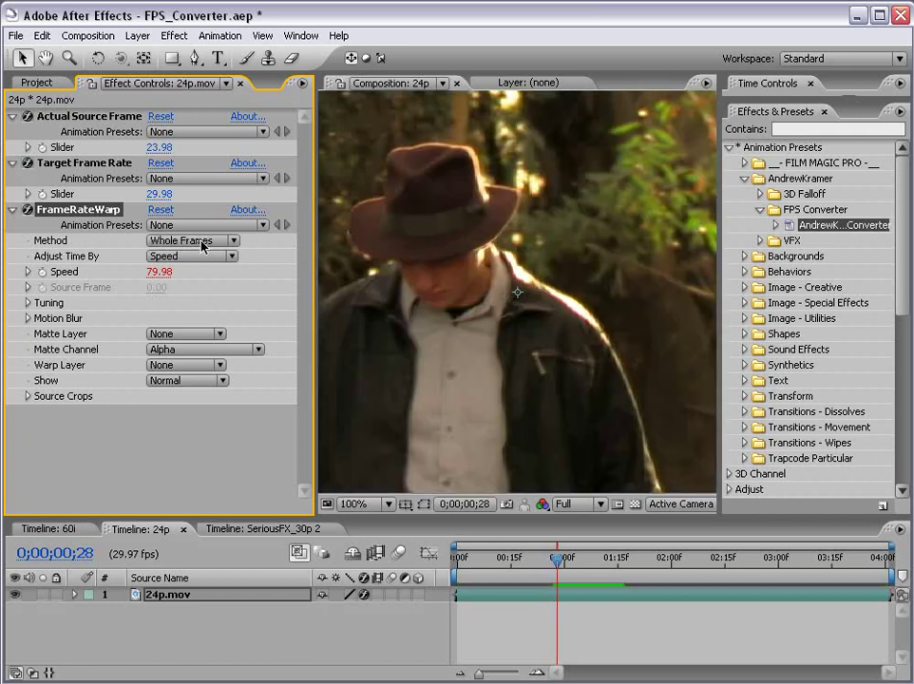
Set the FrameRateWarp method to Whole Frames and preview the 24p composition at 50% magnification from 0;00;00;18.
left_click(192, 240)
left_click(190, 243)
key("space")
key("comma")
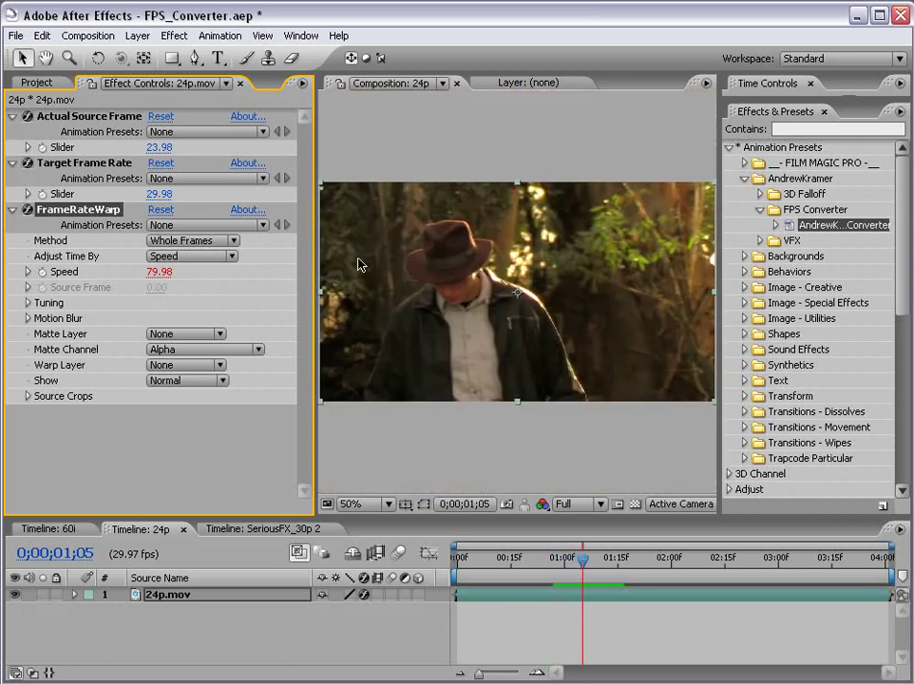
left_click_drag(582, 561, 519, 571)
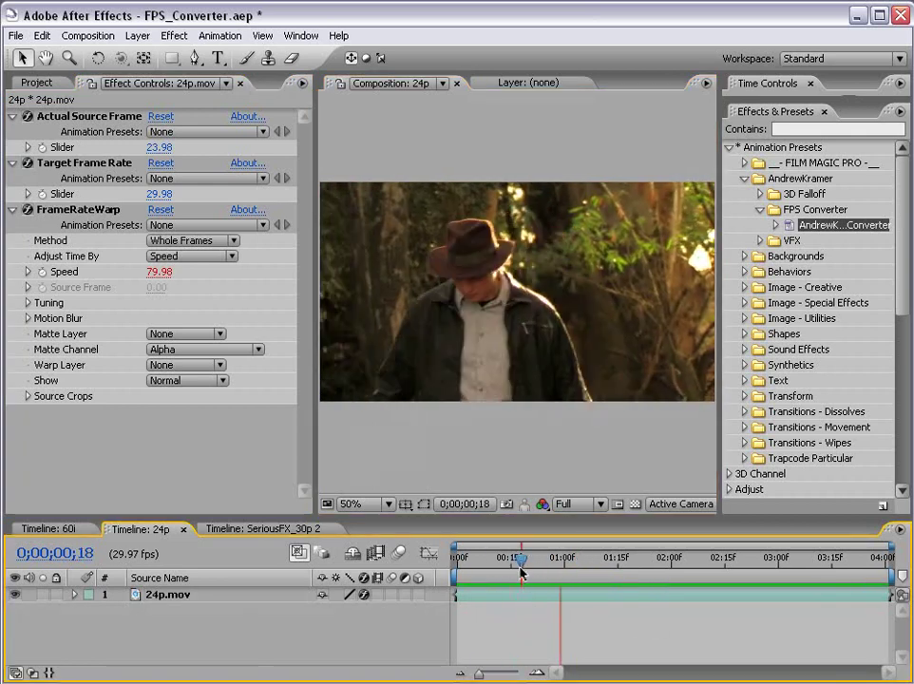
Review the FrameRateWarp method options, keep Whole Frames, and step back to 0;00;00;16.
left_click(190, 241)
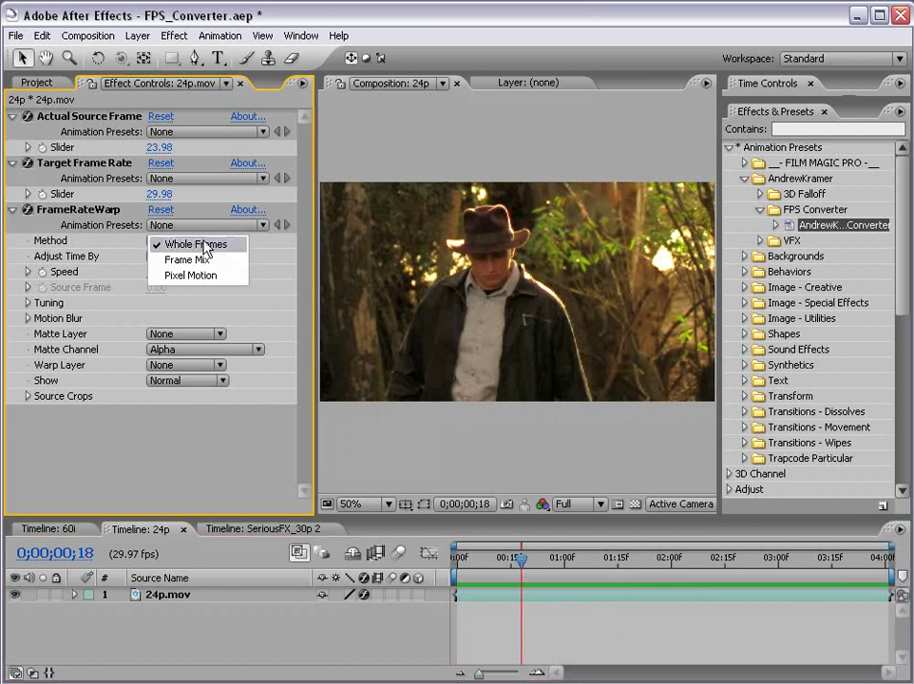
left_click(204, 245)
left_click(210, 245)
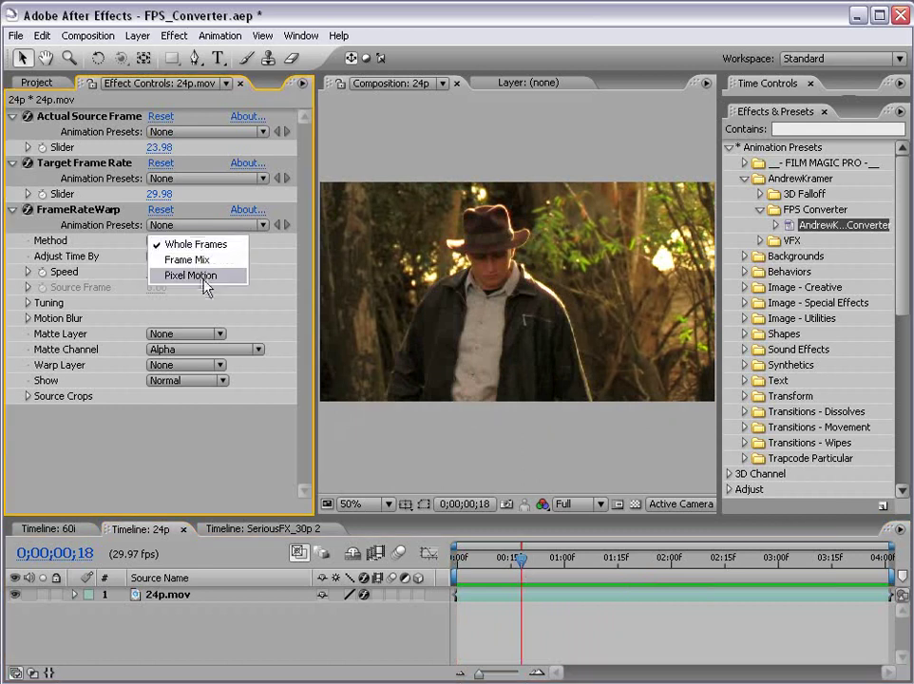
left_click(195, 245)
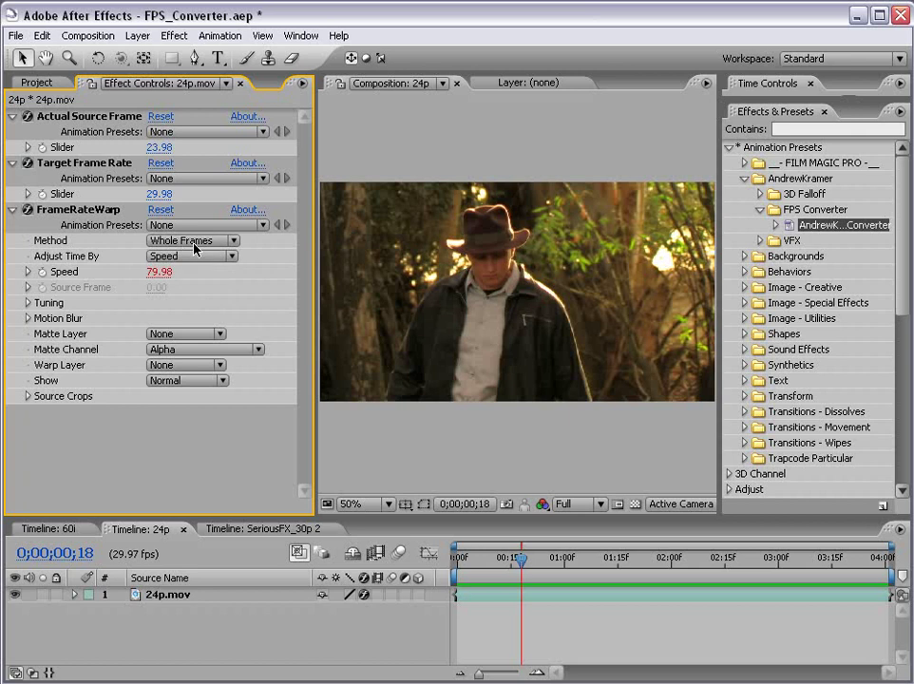
left_click(556, 606)
key("Page_Up")
key("Page_Up")
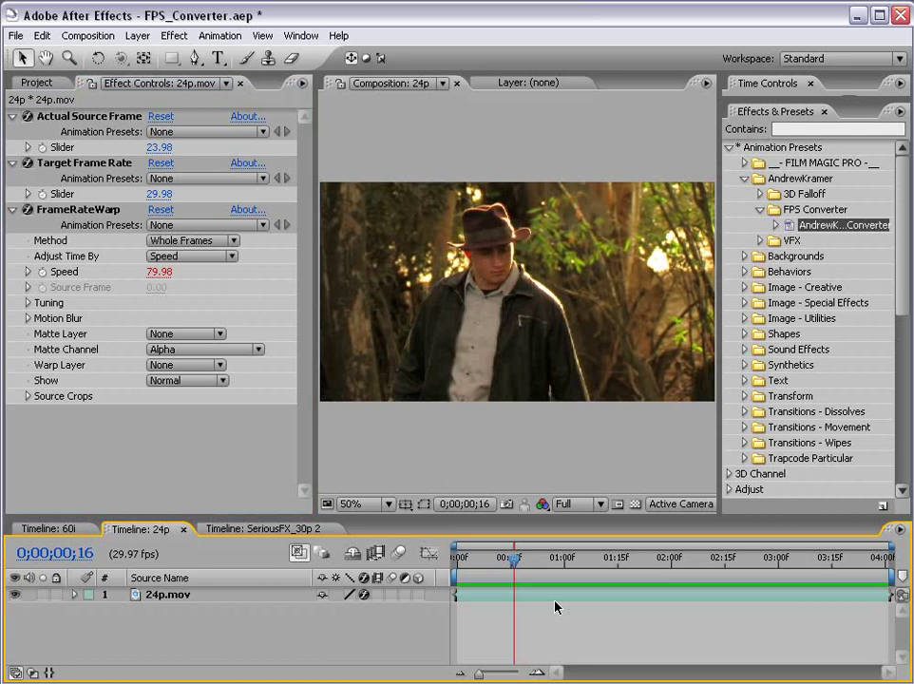
Collapse the FPS Converter preset folder, switch to the Presets folder in Windows Explorer, and select its AndrewKramer folder.
left_click(760, 209)
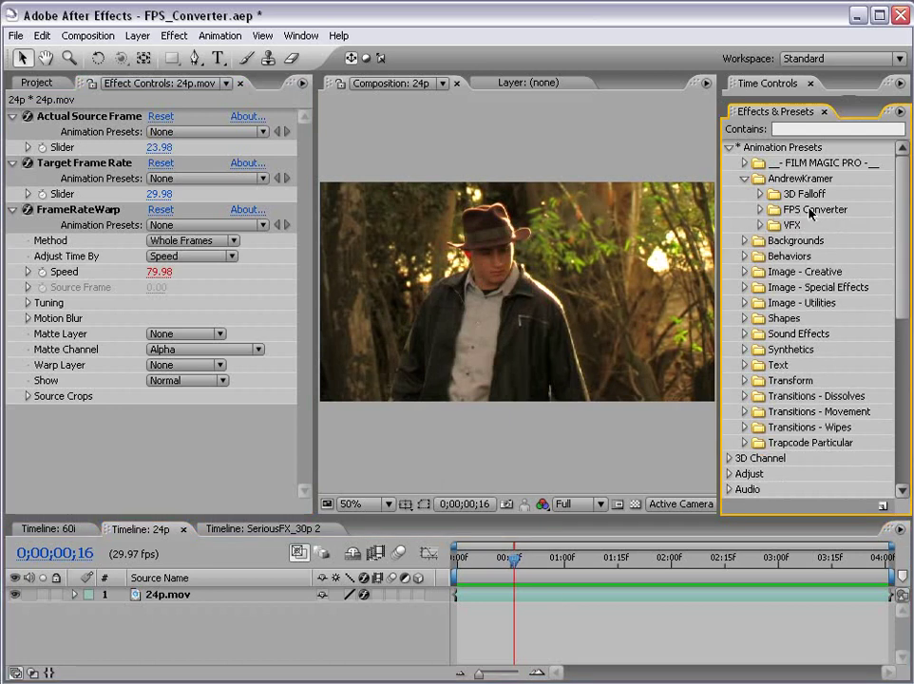
key("alt+Tab")
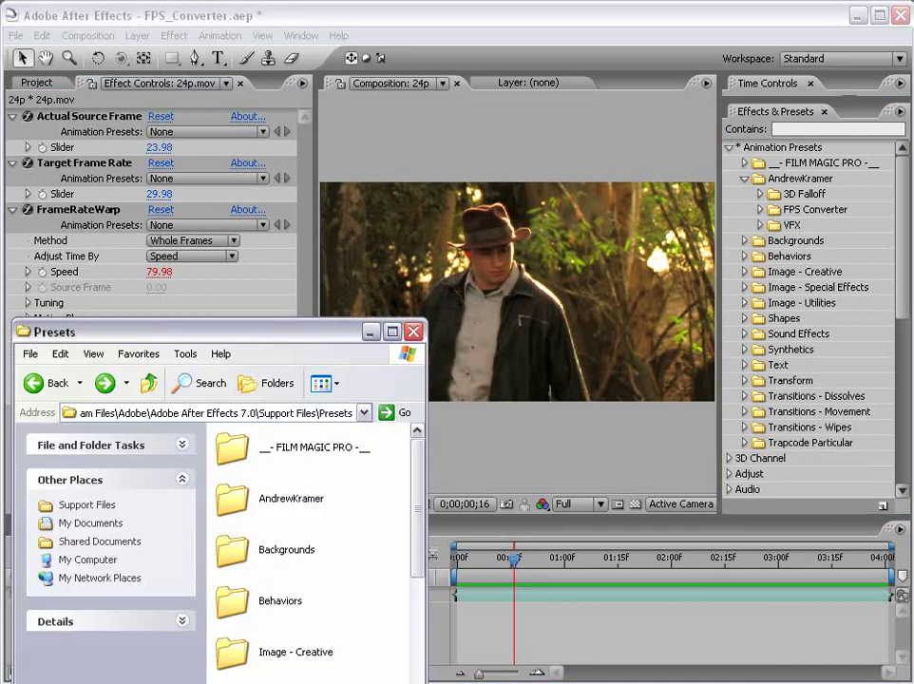
left_click_drag(267, 340, 265, 145)
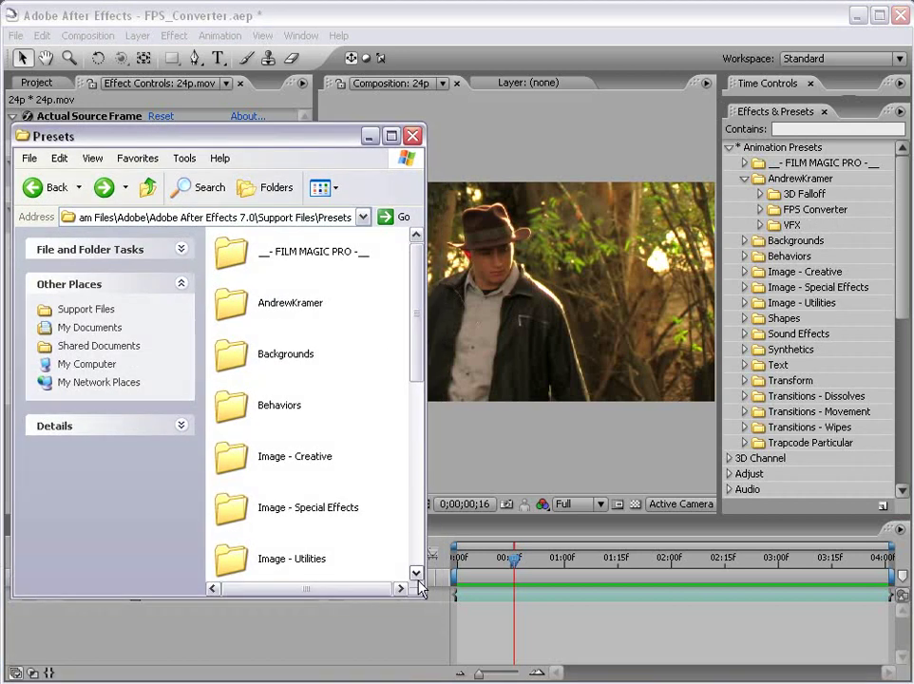
left_click_drag(423, 596, 467, 637)
left_click(238, 314)
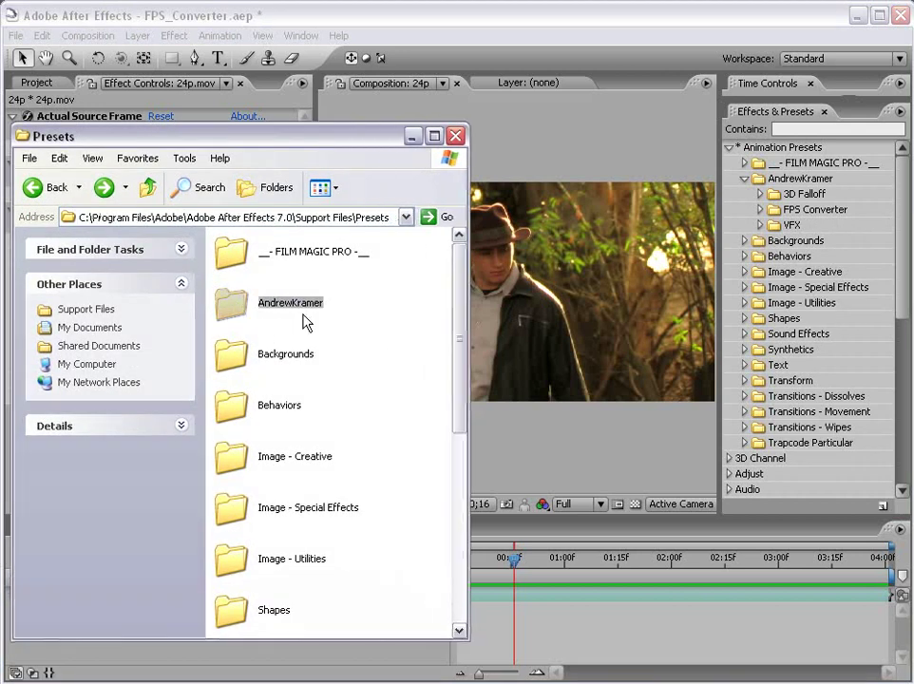
Bring up the Adobe After Effects 7.0 program folder beside it and locate the Presets shortcut.
key("alt+Tab")
left_click_drag(633, 337, 630, 118)
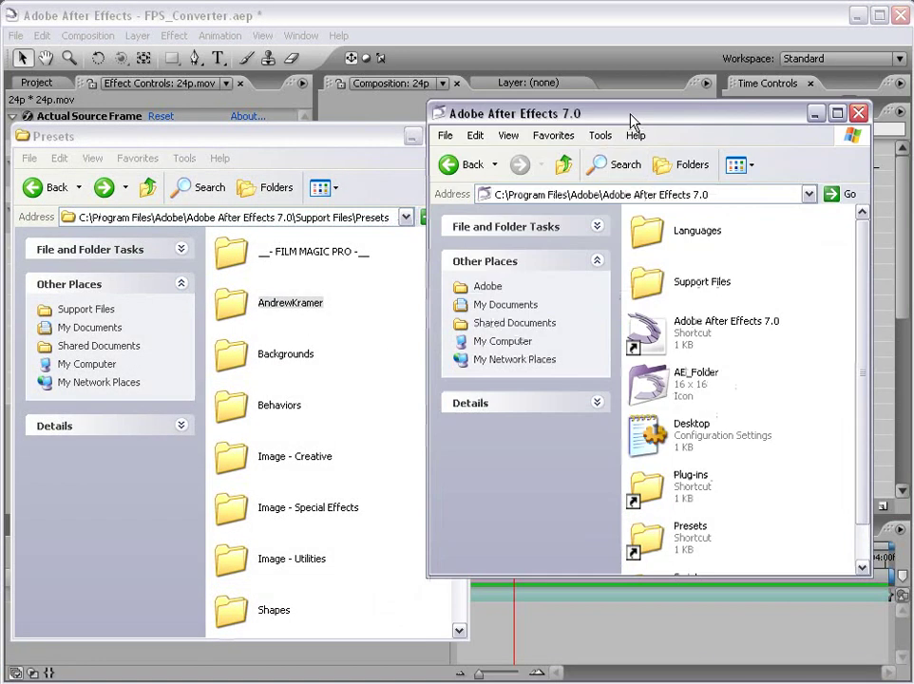
left_click(666, 536)
scroll(666, 536, "down", 1)
scroll(665, 513, "up", 1)
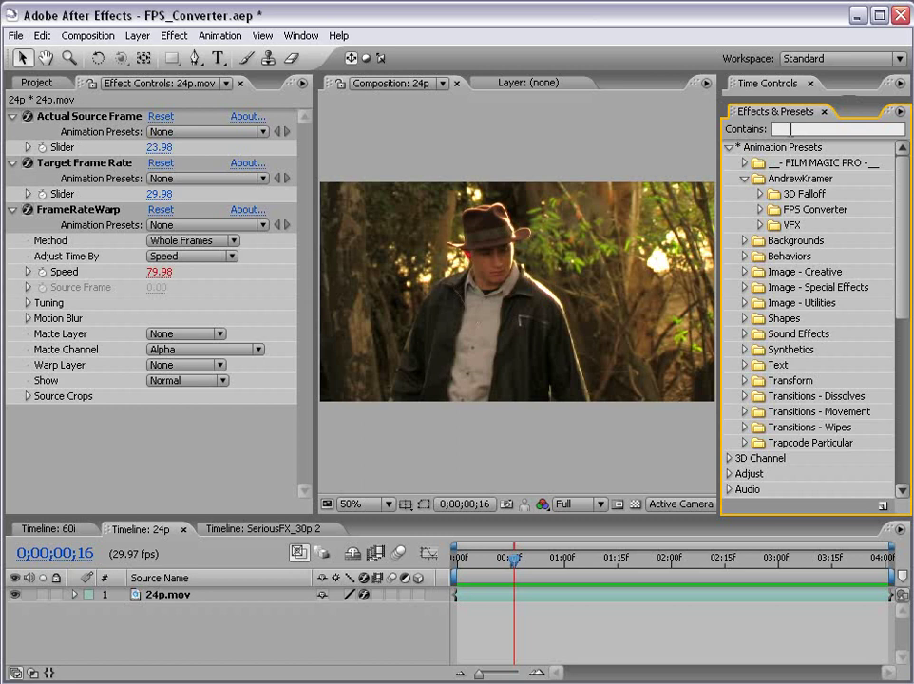
Return to After Effects, then collapse and reopen the Animation Presets category with the AndrewKramer folder closed.
left_click(729, 147)
left_click(729, 147)
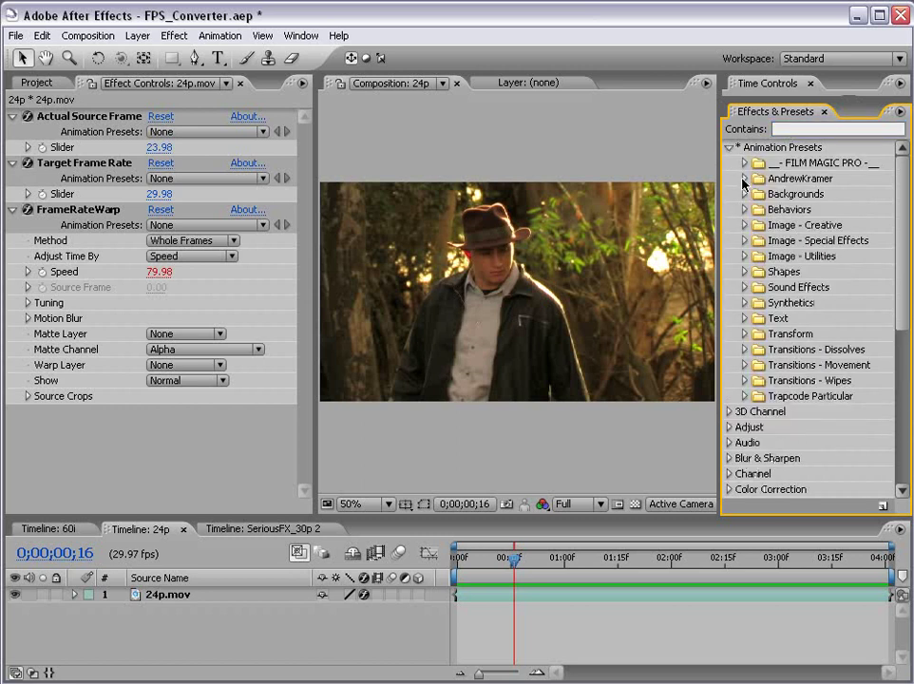
left_click(385, 453)
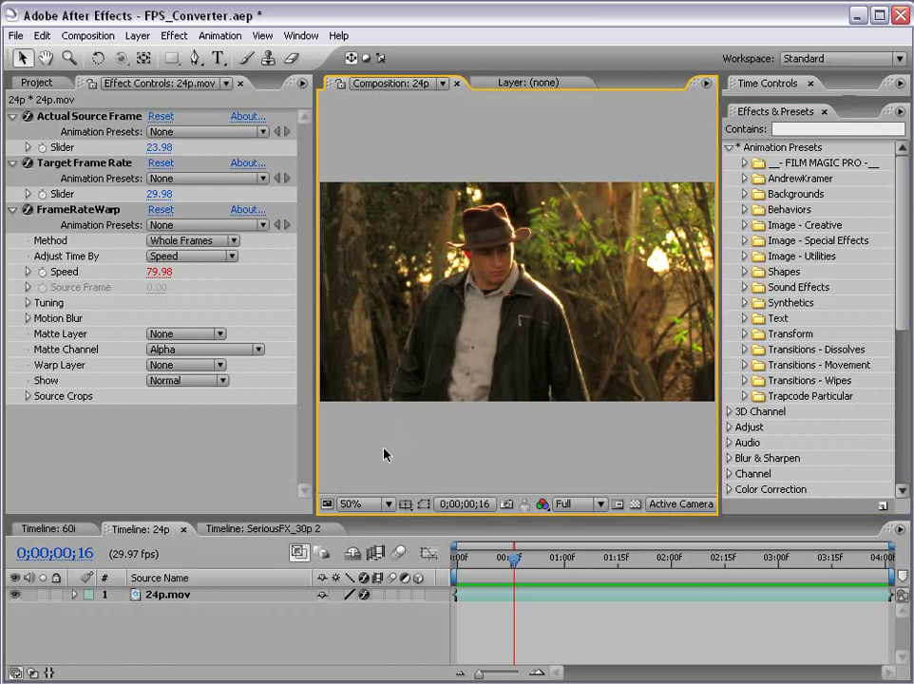
Select FrameRateWarp on 24p.mov and look up the Timewarp effect among the Time effects.
left_click(370, 382)
left_click(278, 393)
left_click(67, 213)
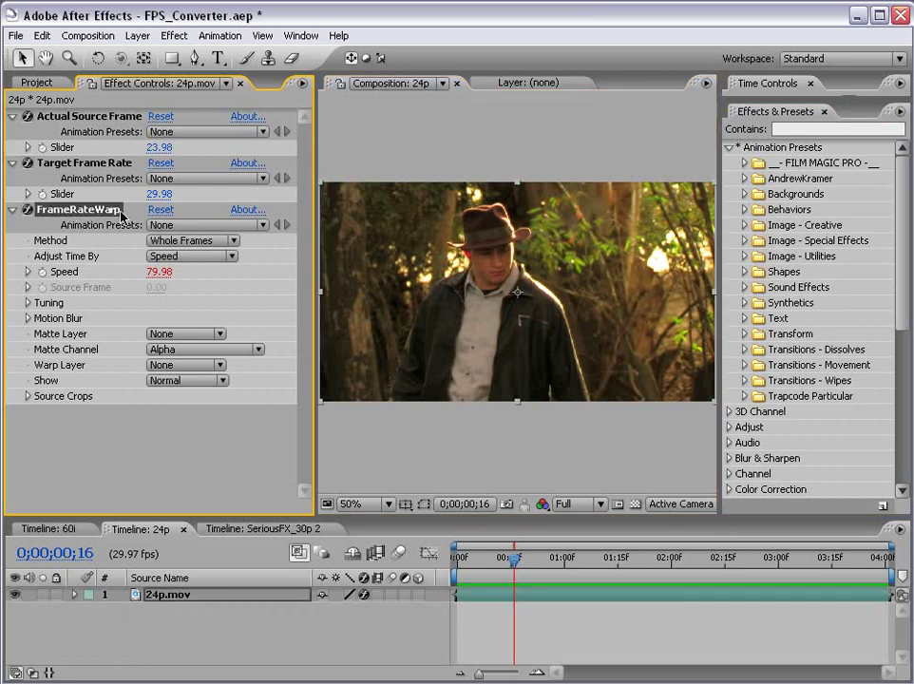
left_click(173, 35)
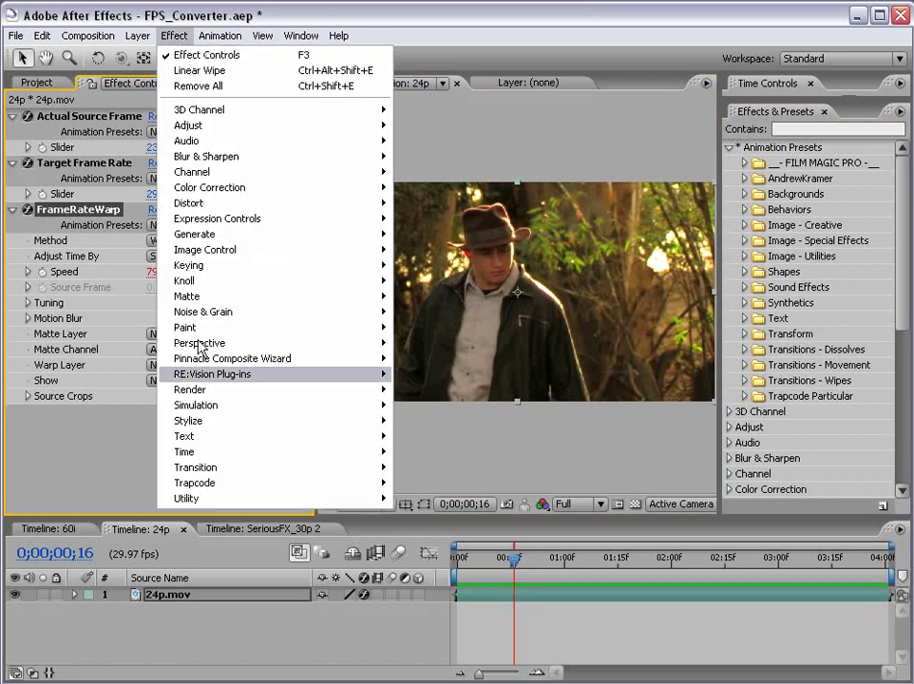
mouse_move(207, 452)
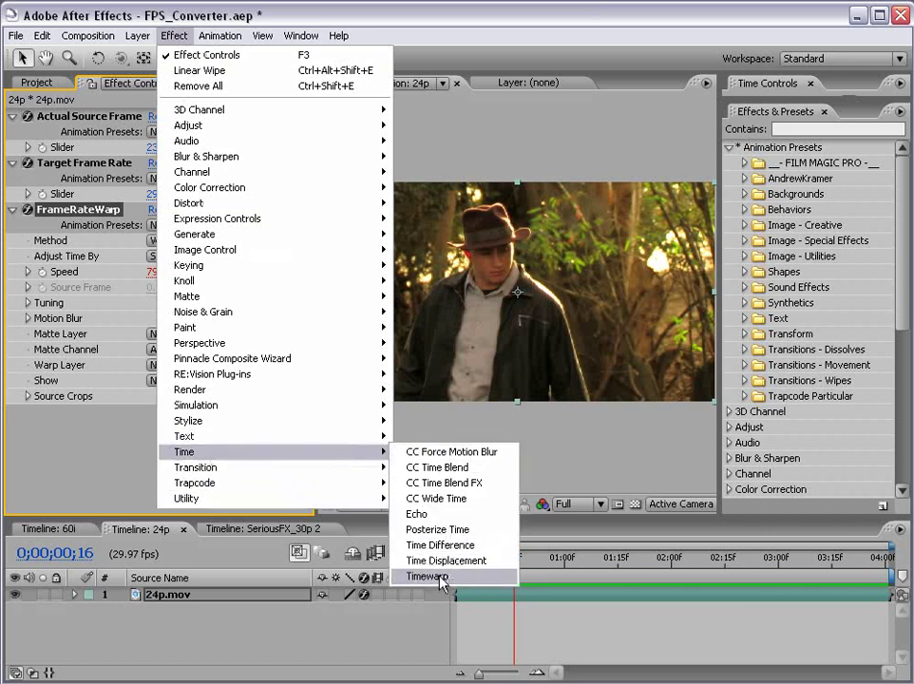
left_click(423, 520)
key("Delete")
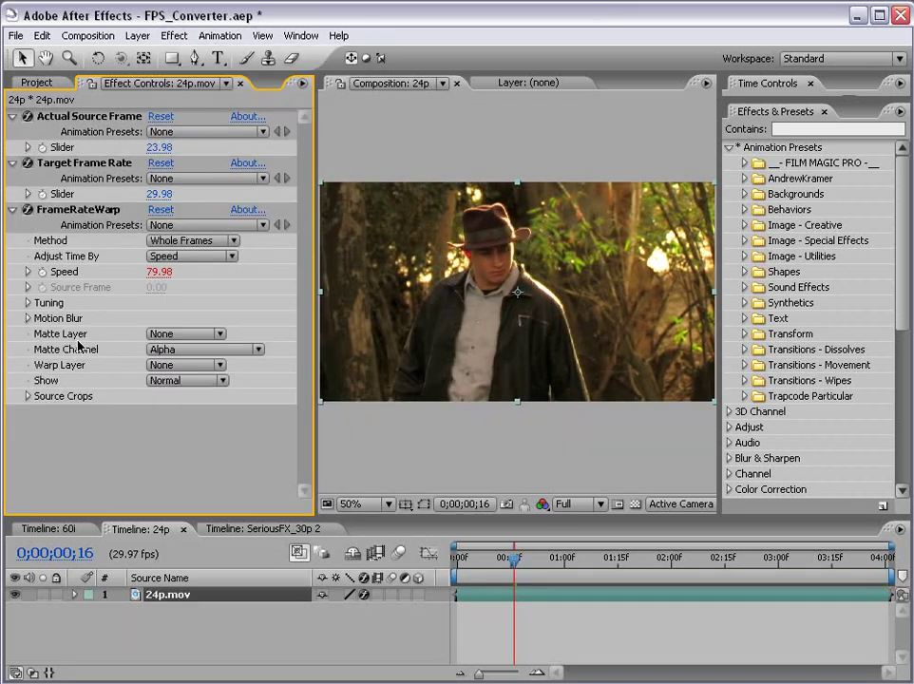
Enlarge the timeline area and collapse the Actual Source Frame, Target Frame Rate and FrameRateWarp effects of 24p.mov.
left_click(481, 612)
left_click_drag(481, 519, 482, 453)
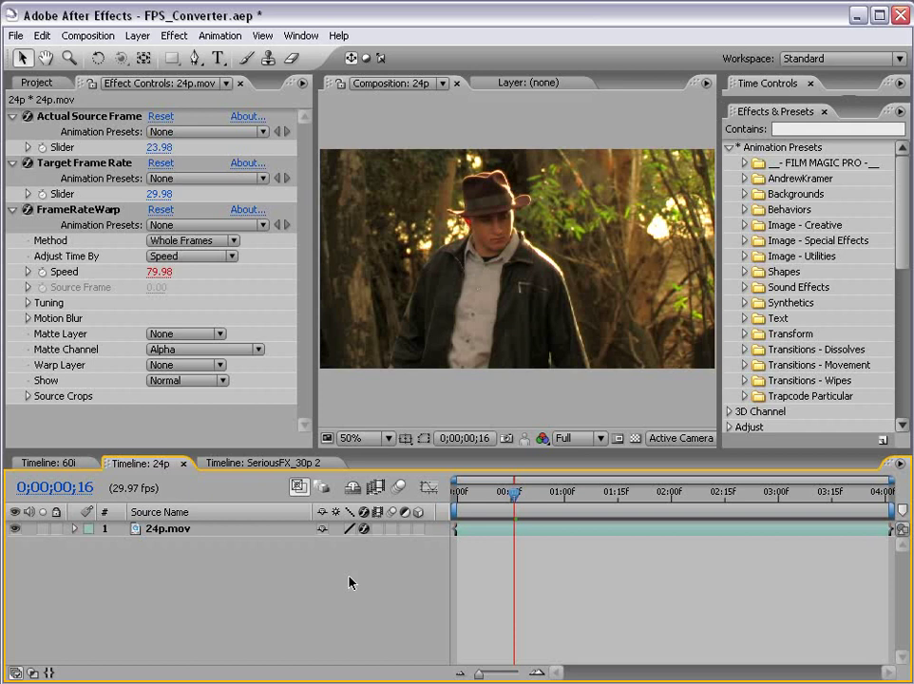
left_click(537, 535)
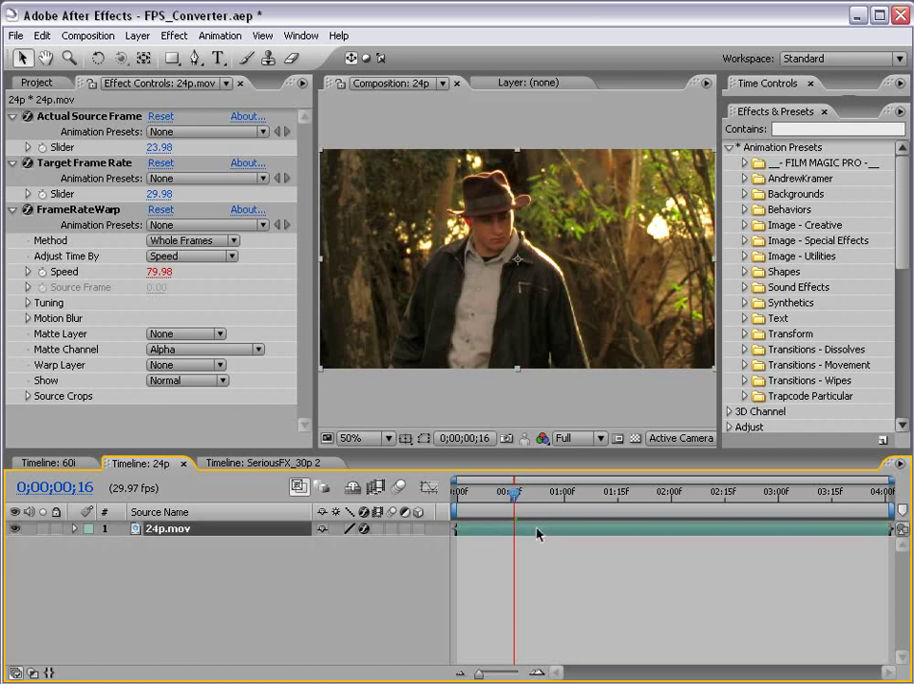
left_click(13, 116)
left_click(13, 131)
left_click(14, 147)
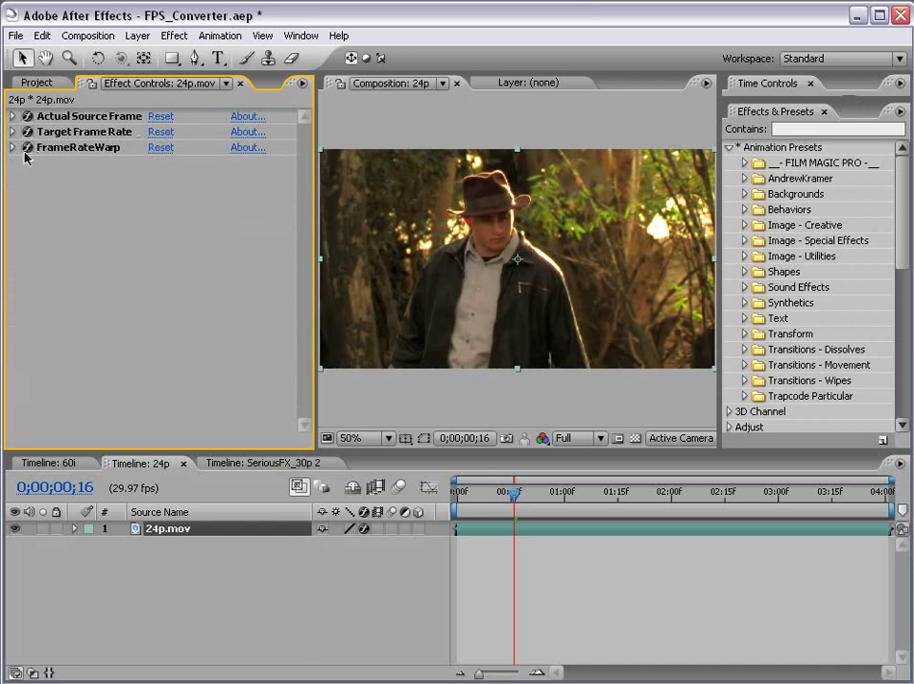
Go through the three effects on 24p.mov with their settings expanded and reveal the FrameRateWarp Speed slider.
left_click(472, 538)
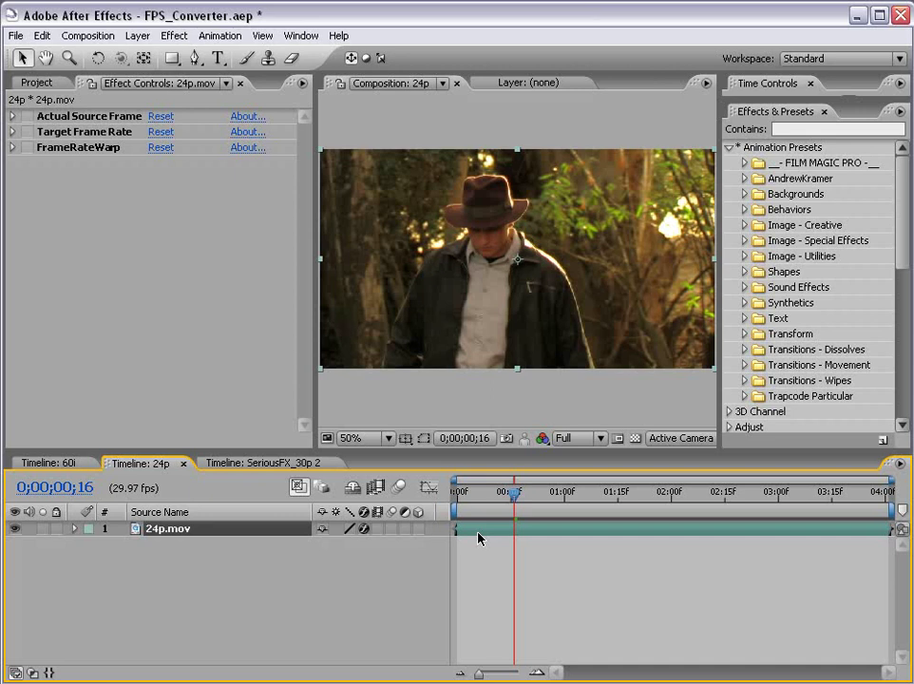
left_click(270, 235)
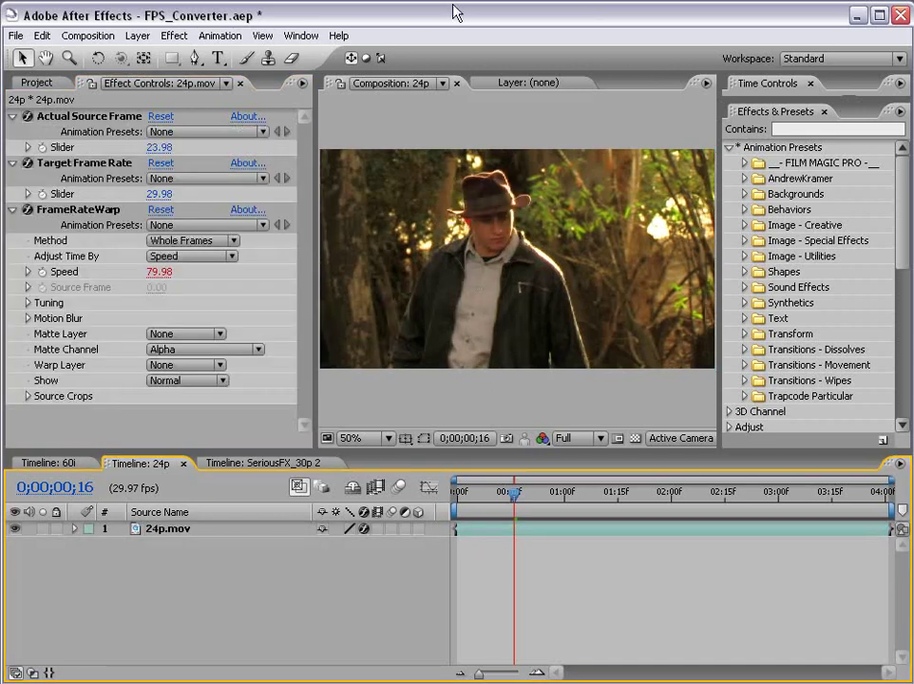
left_click(64, 117)
left_click(57, 165)
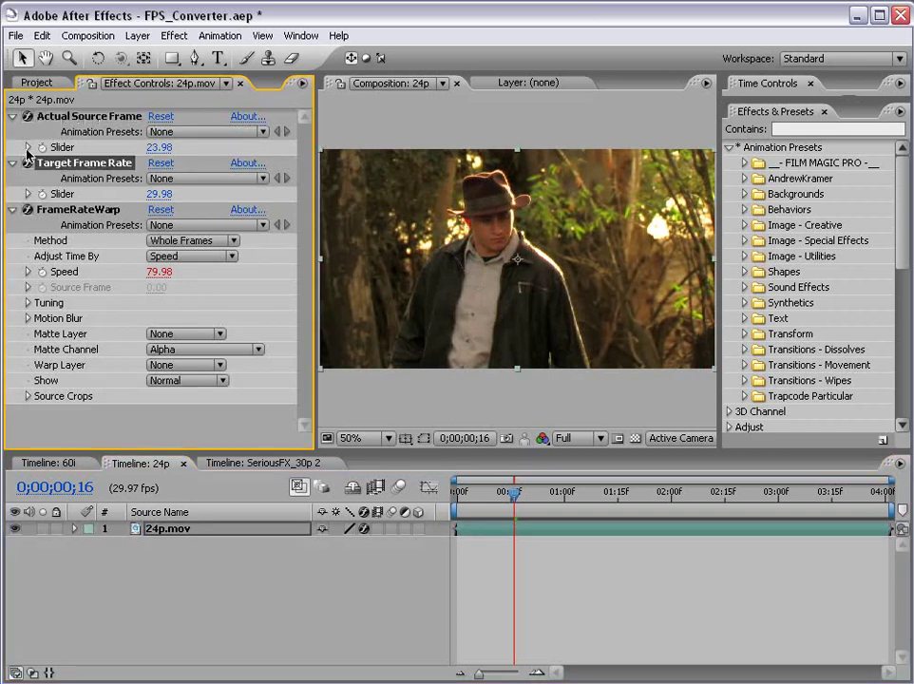
left_click(47, 210)
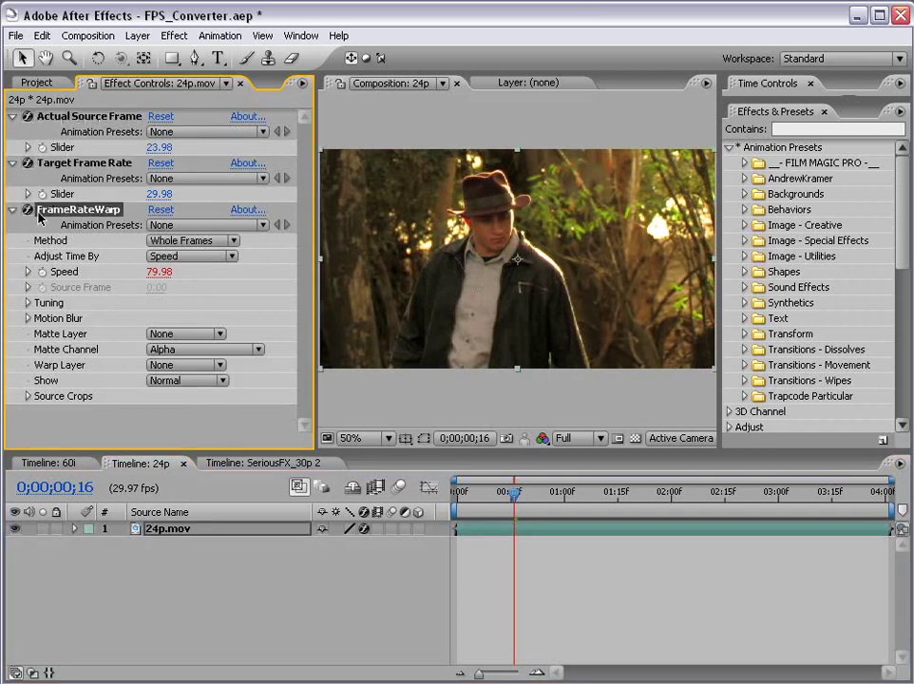
left_click(28, 272)
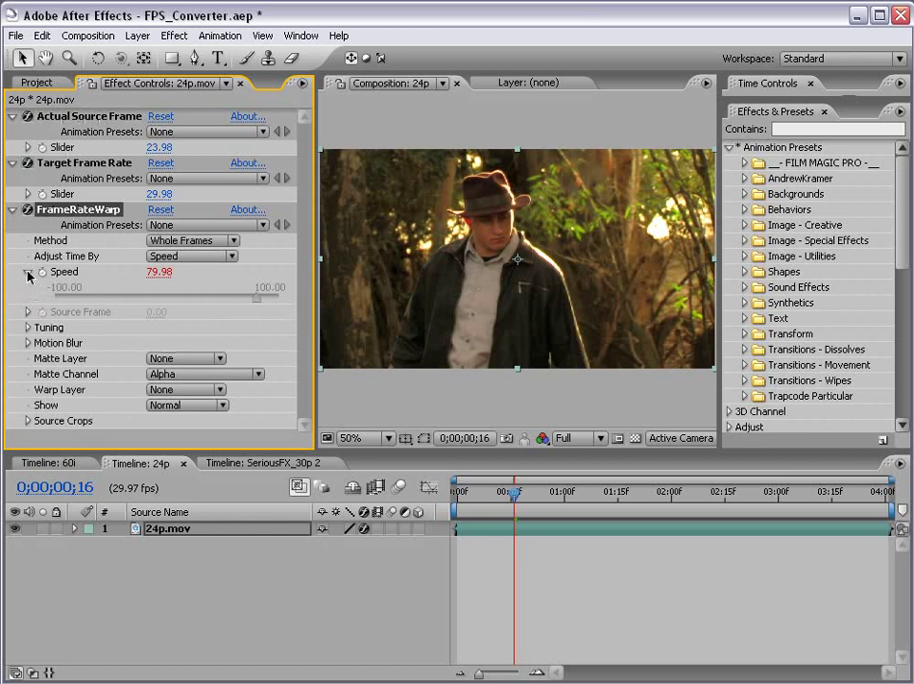
Reveal the FrameRateWarp Speed expression on 24p.mov in the timeline and examine its source rate, target rate and 100 terms.
left_click(508, 537)
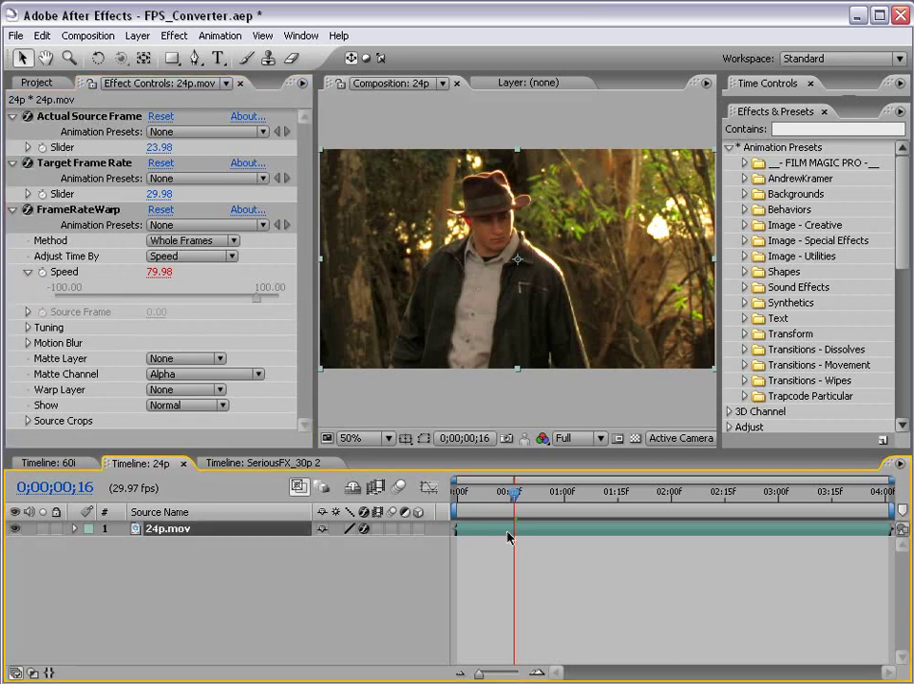
key("e")
key("e")
left_click(504, 606)
left_click(477, 576)
left_click(482, 606)
left_click(611, 581)
left_click_drag(488, 575, 585, 576)
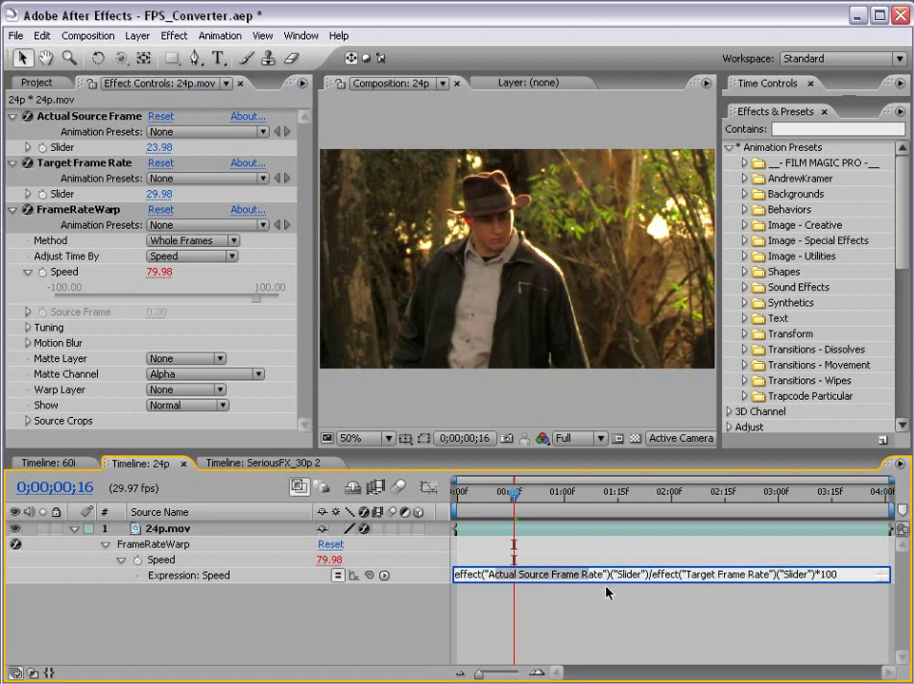
left_click(654, 576)
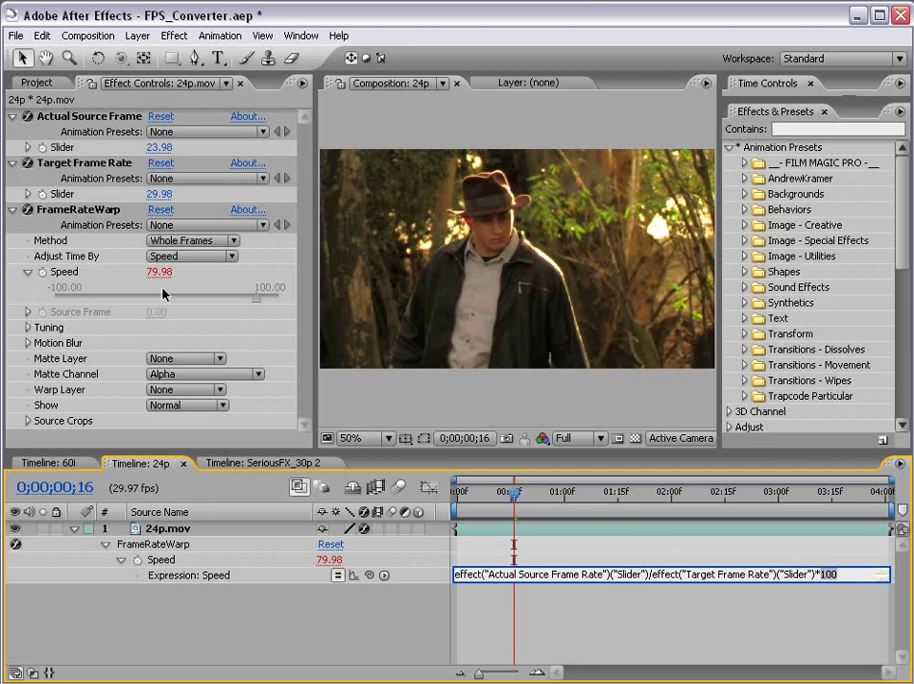
left_click(691, 637)
left_click(838, 574)
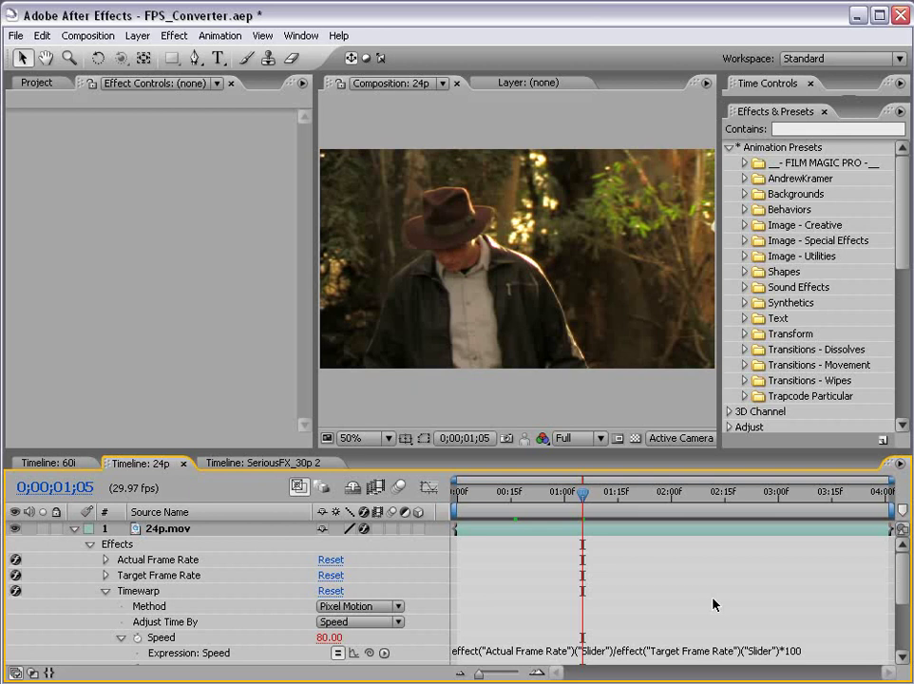
Apply the FMP_GreenEasy preset from the FILM MAGIC PRO Cinema_Styles folder to 60i.mov in the 60i composition.
left_click(69, 466)
left_click(535, 526)
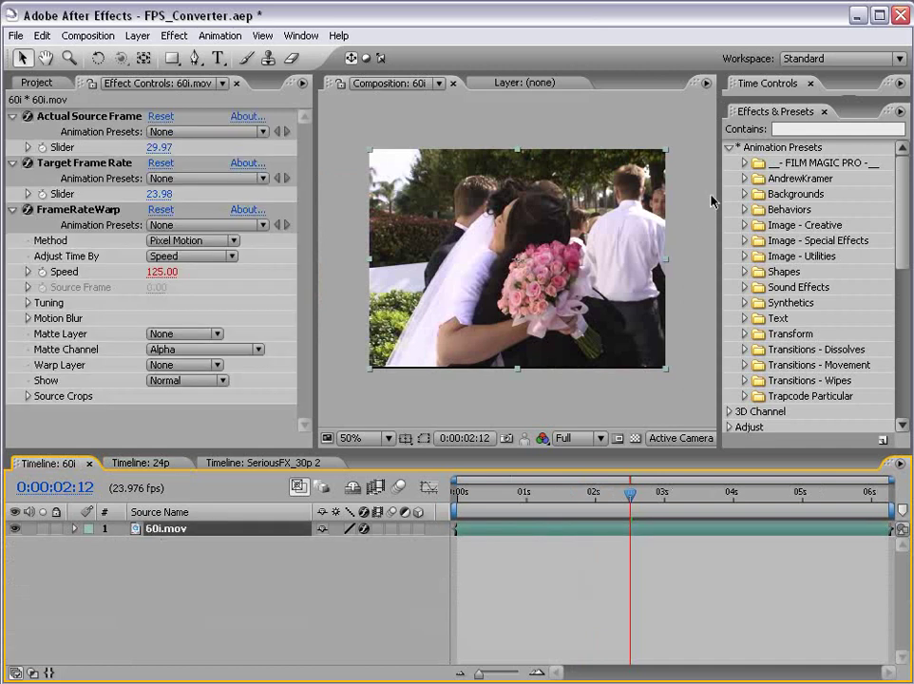
left_click(744, 164)
left_click(758, 178)
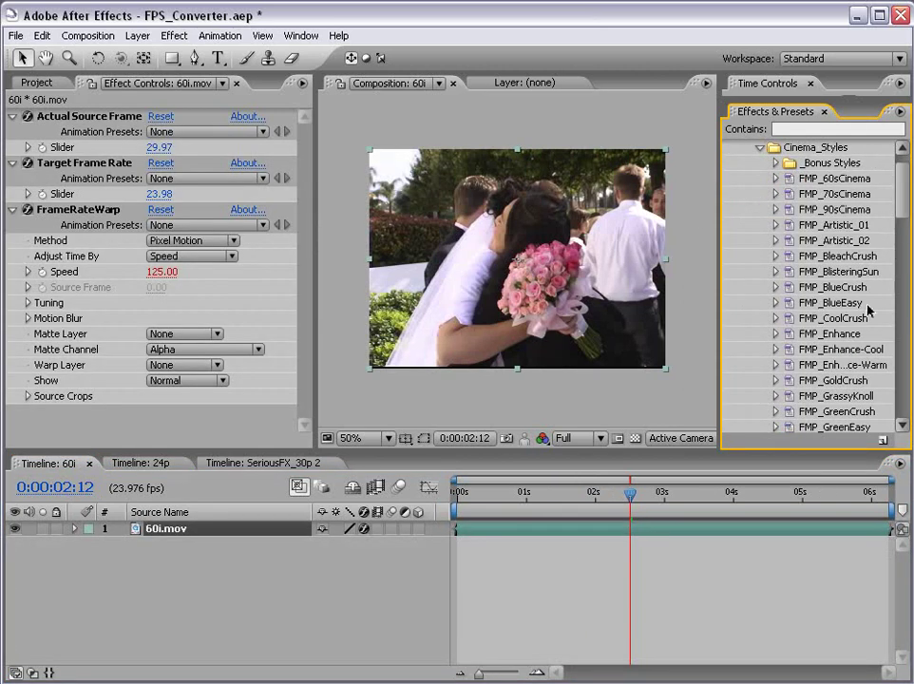
left_click_drag(854, 363, 494, 254)
scroll(513, 277, "up", 1)
scroll(525, 306, "down", 1)
key("space")
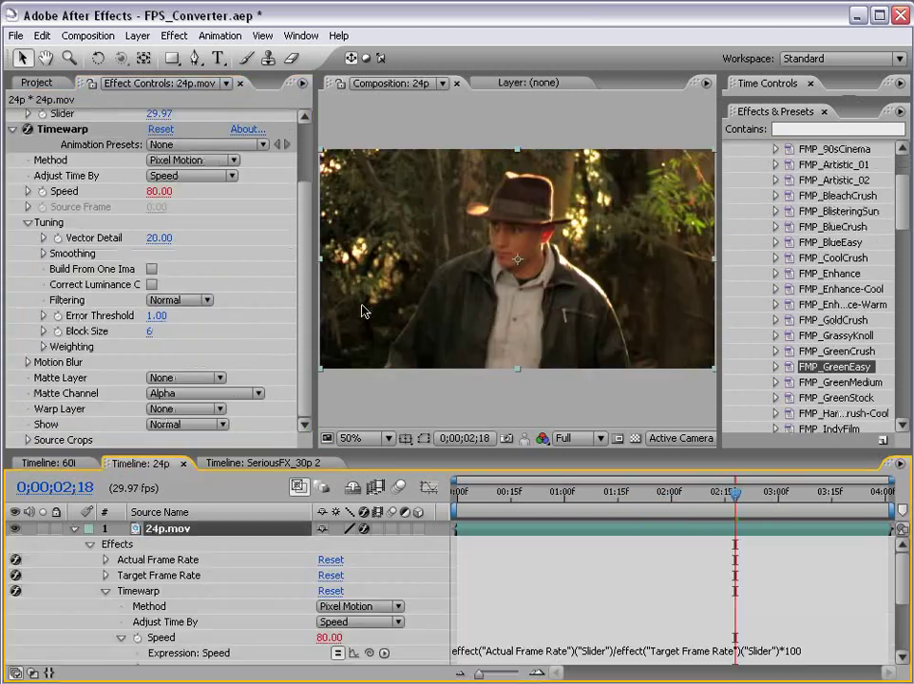
Apply the FMP_GreenEasy preset to the 24p.mov layer in the 24p composition and deselect the layer.
left_click_drag(833, 368, 602, 533)
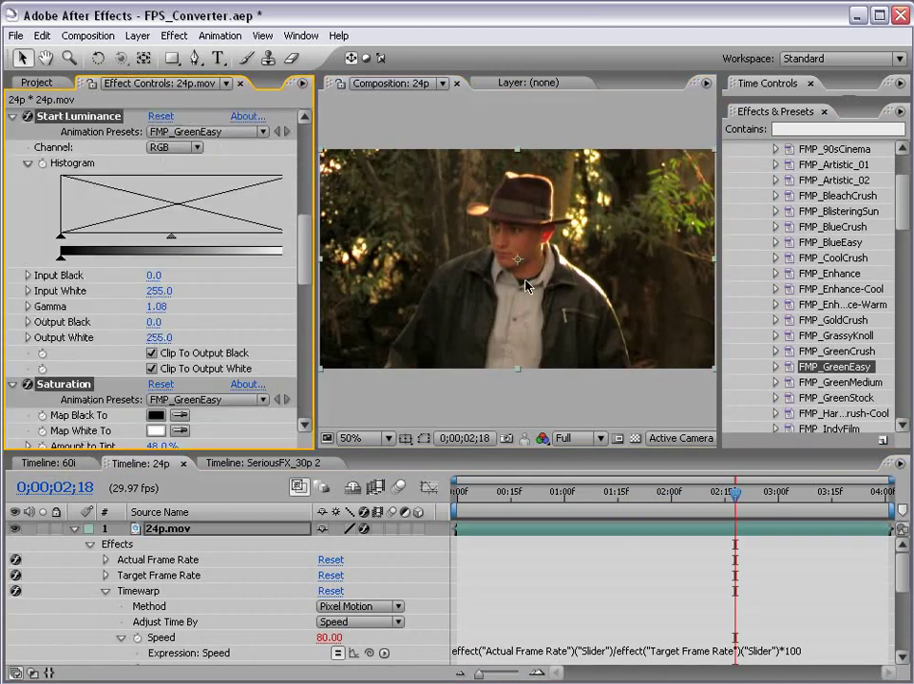
left_click_drag(901, 209, 901, 176)
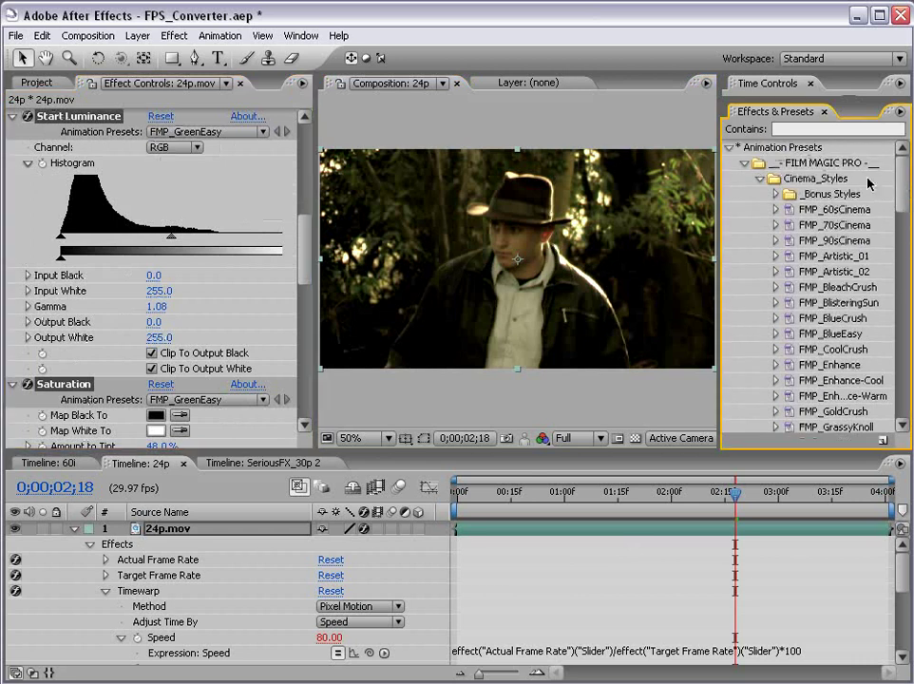
left_click(531, 396)
scroll(606, 301, "up", 1)
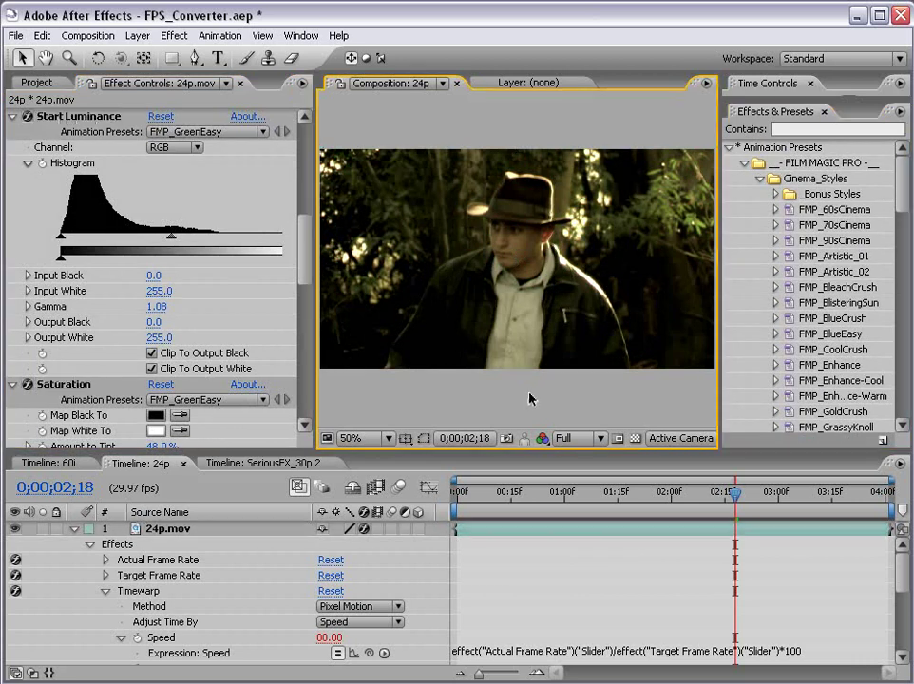
scroll(605, 300, "down", 1)
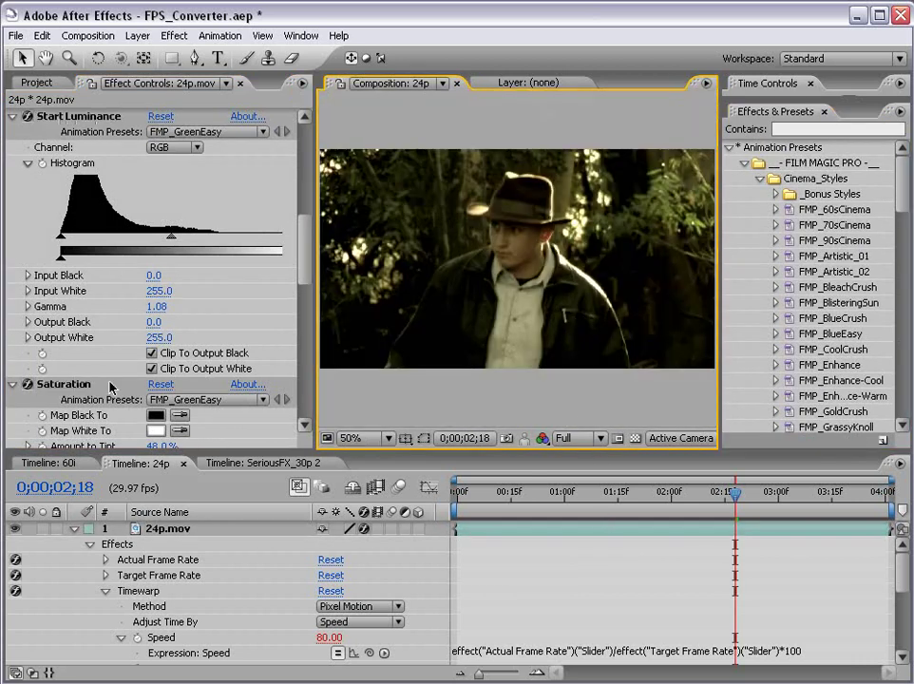